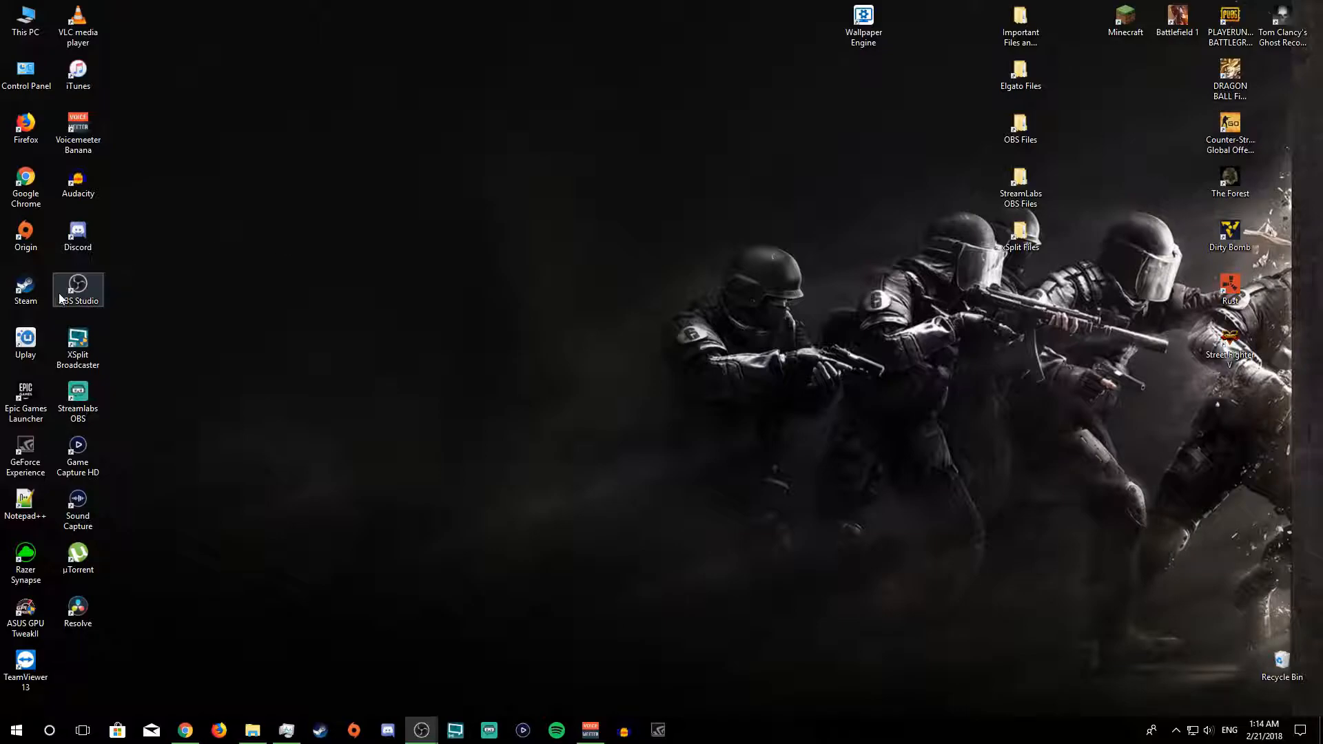
Step: Bring up the OBS Studio download page on obsproject.com in Chrome, look it over and close the browser
click(193, 730)
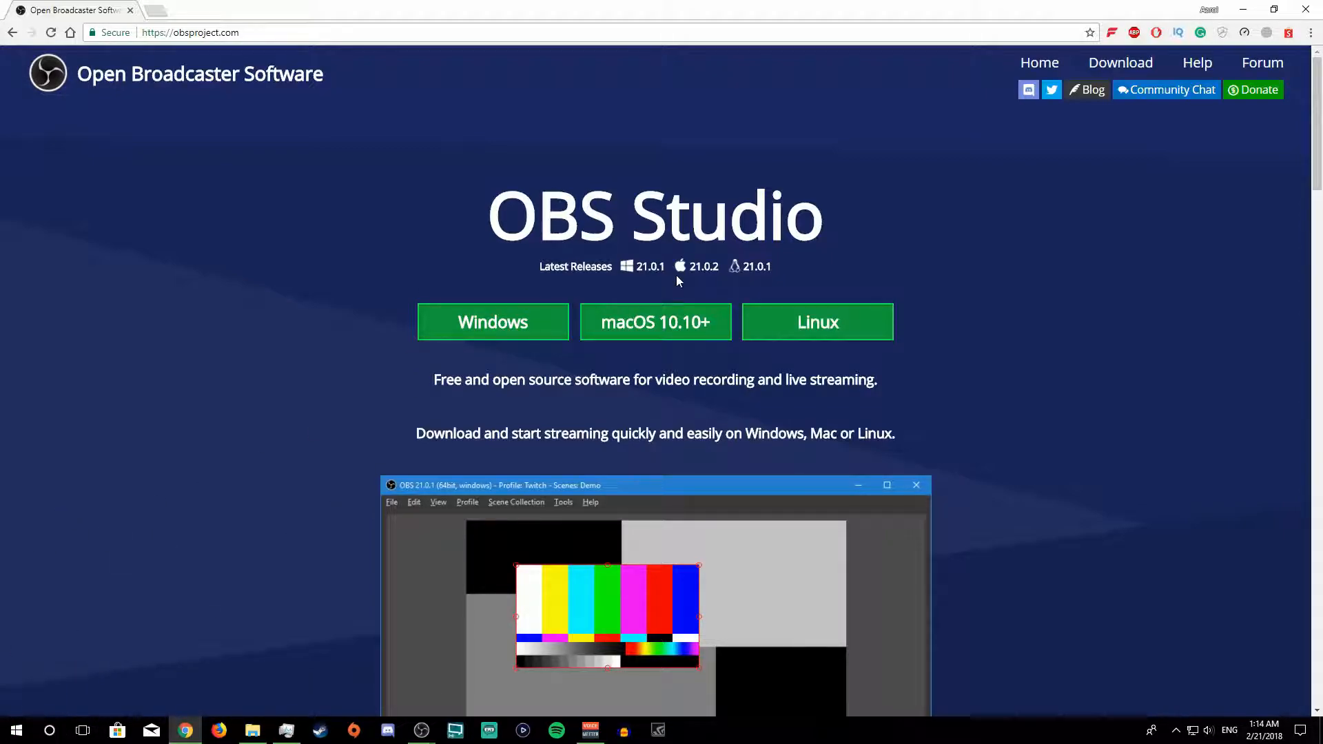
click(1306, 9)
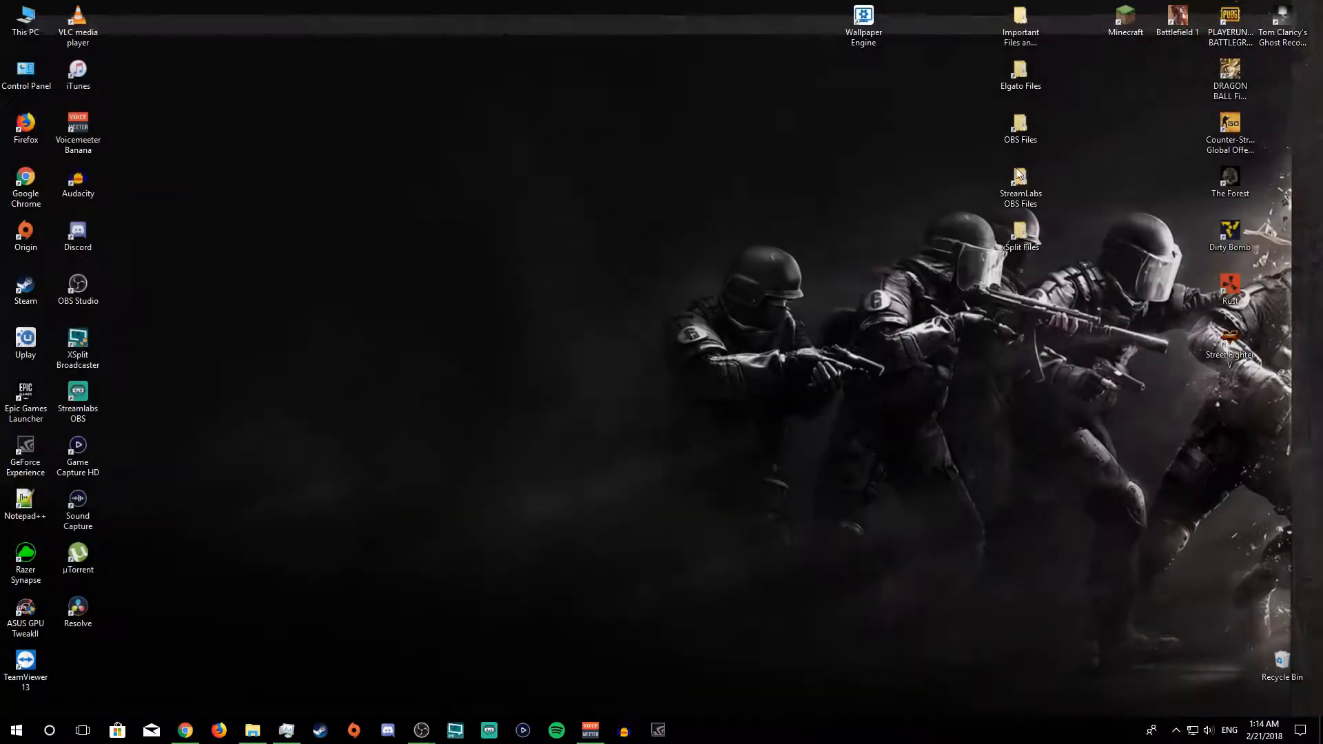
right_click(499, 295)
click(614, 292)
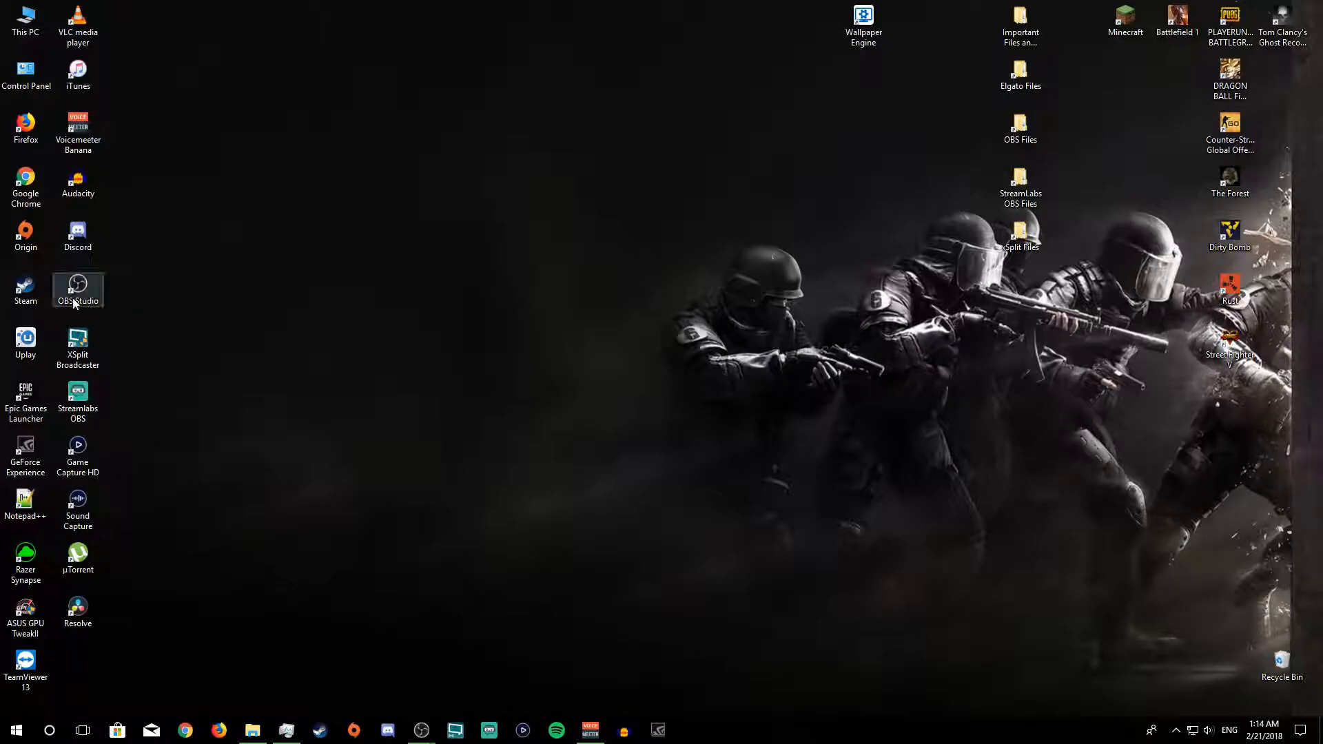
mouse_move(73, 297)
mouse_down()
mouse_move(492, 296)
mouse_move(90, 296)
mouse_up()
right_click(274, 296)
click(317, 337)
right_click(663, 176)
Step: Launch OBS Studio, reposition its window on the desktop and open its settings
click(85, 287)
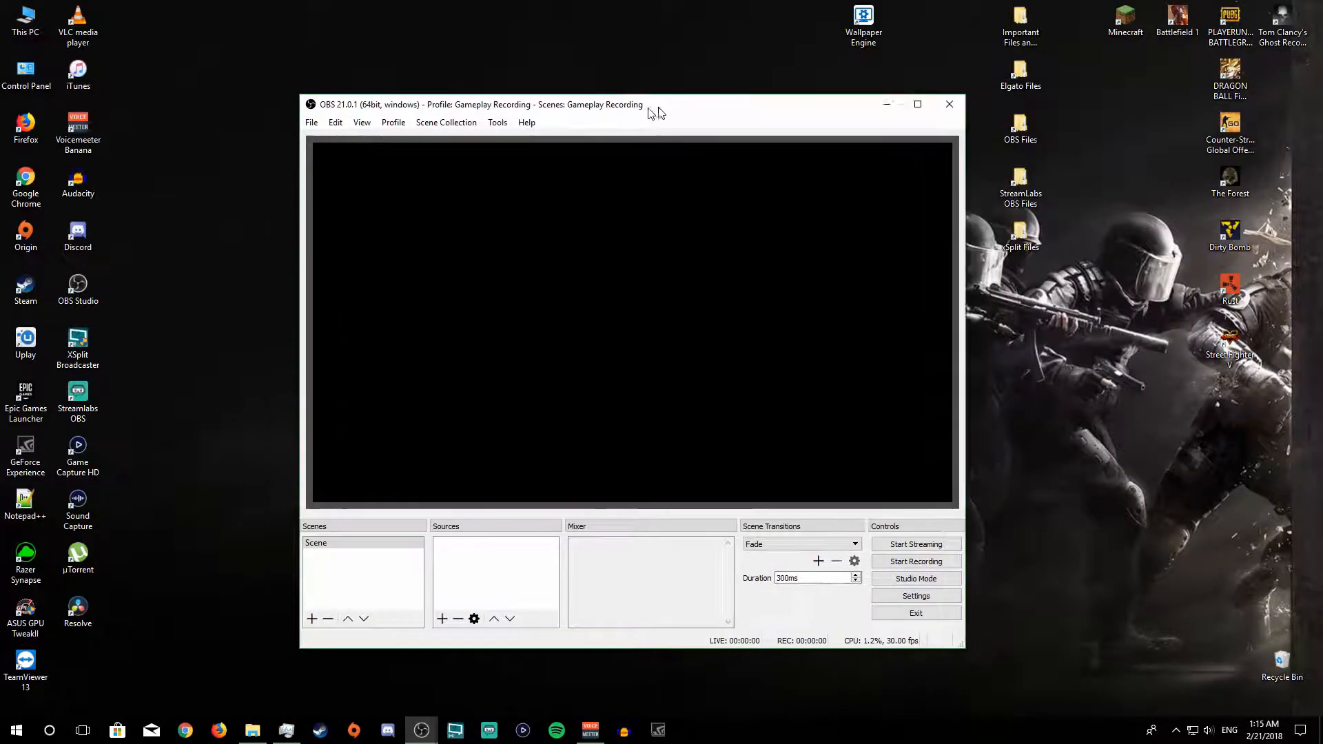
drag(655, 113, 569, 81)
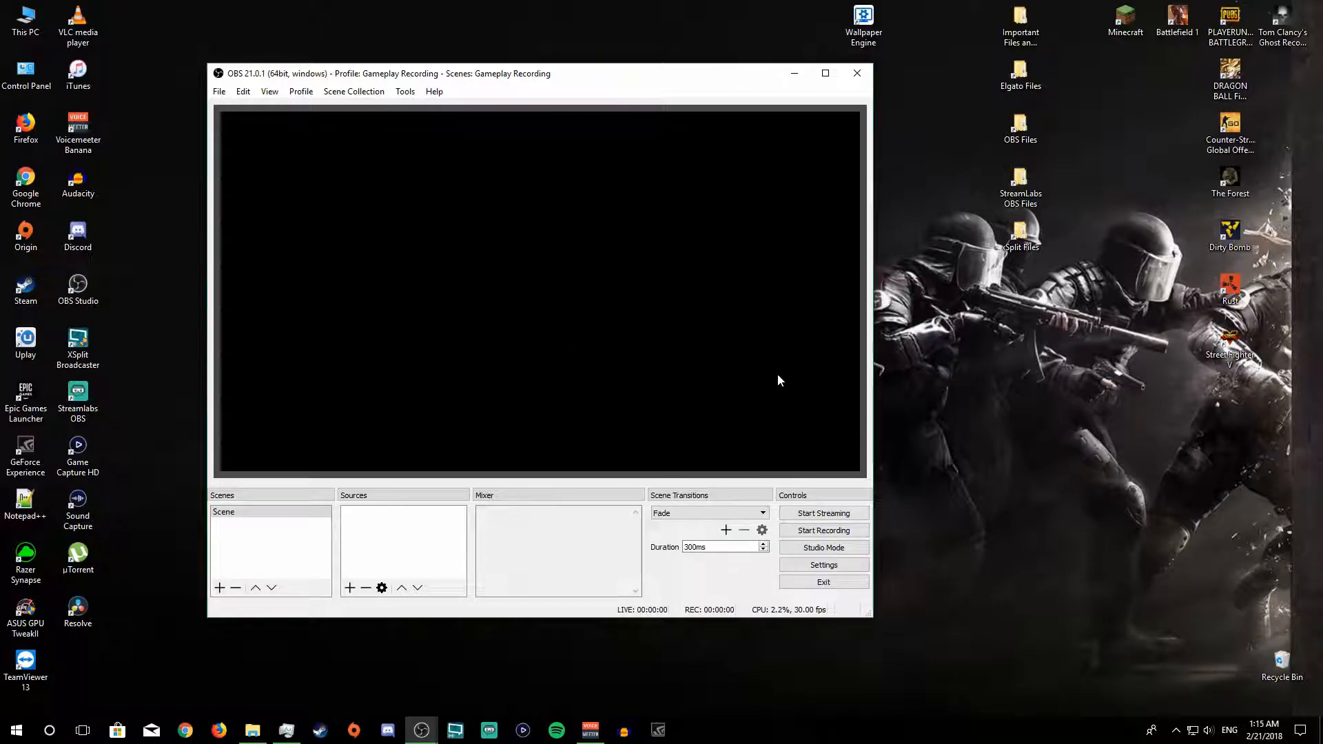
click(787, 566)
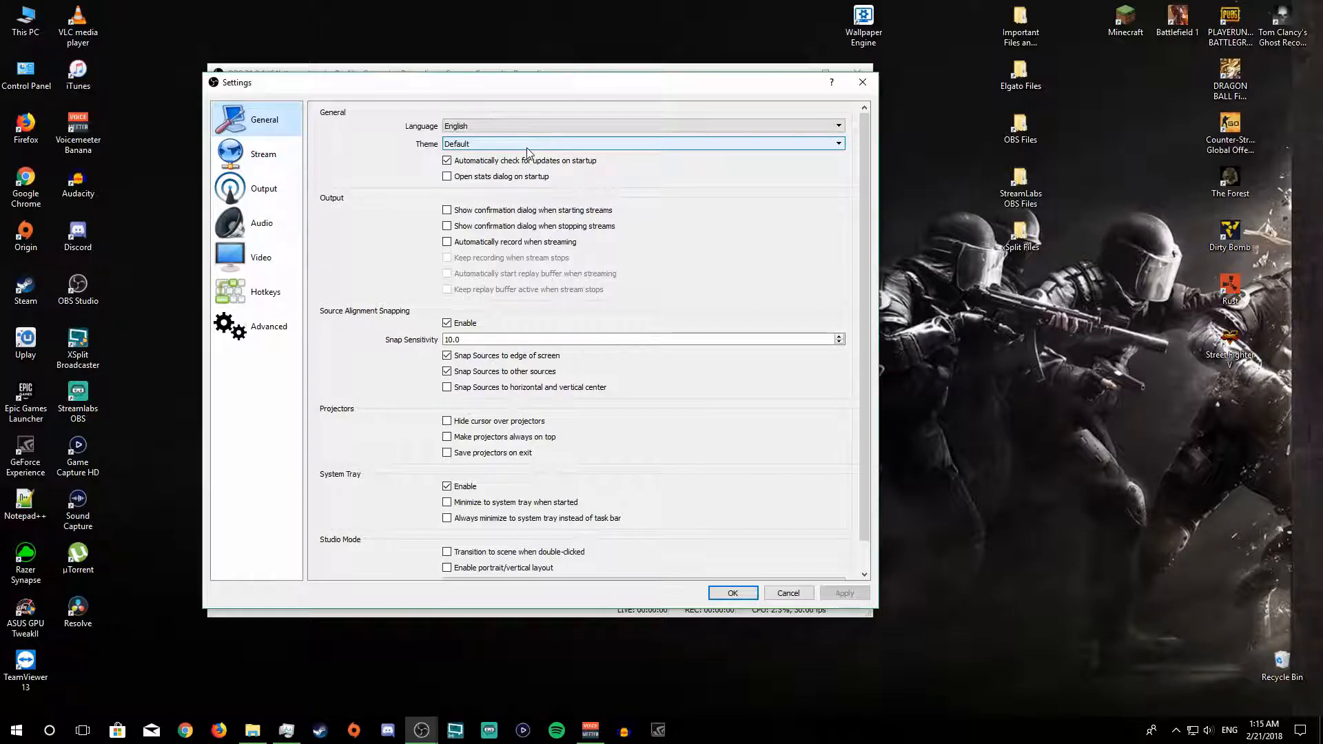
Step: Preview the Rachni and Acri interface themes, then set the theme to Dark and apply it
click(488, 143)
click(481, 163)
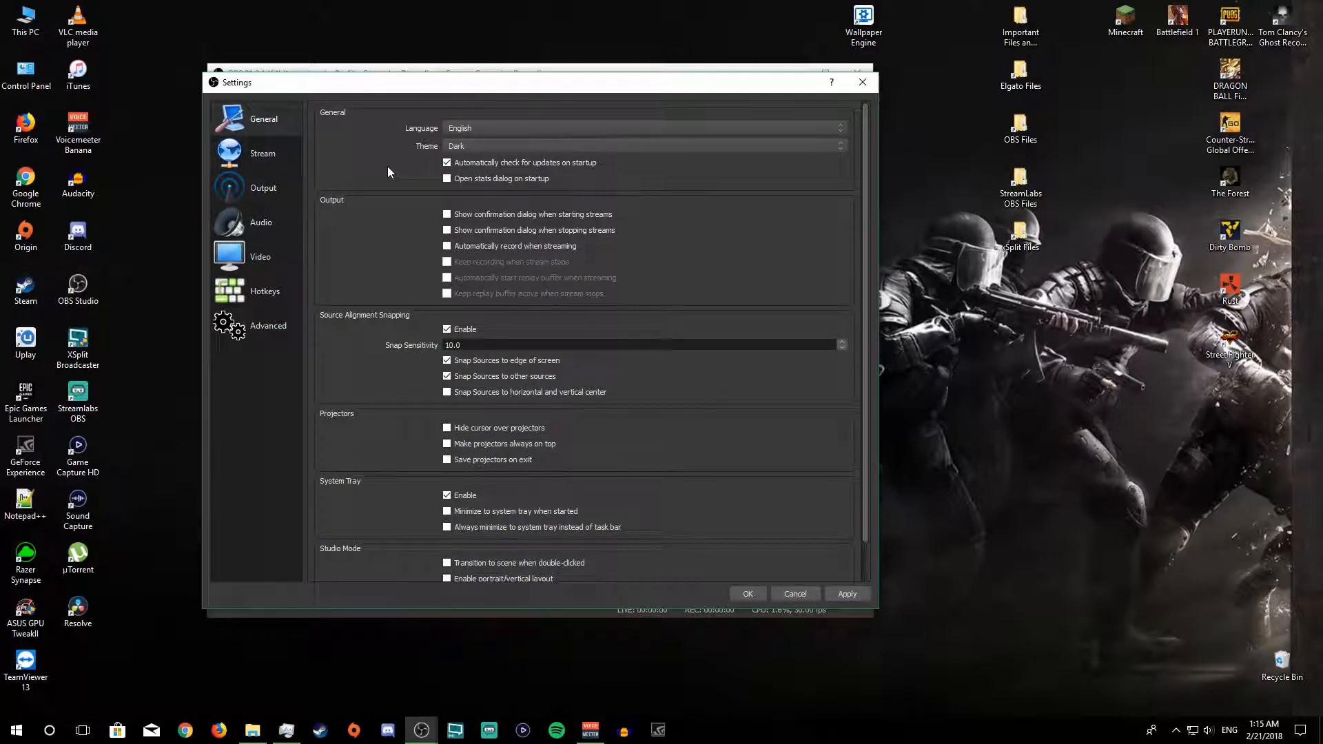
click(476, 147)
click(466, 183)
click(466, 168)
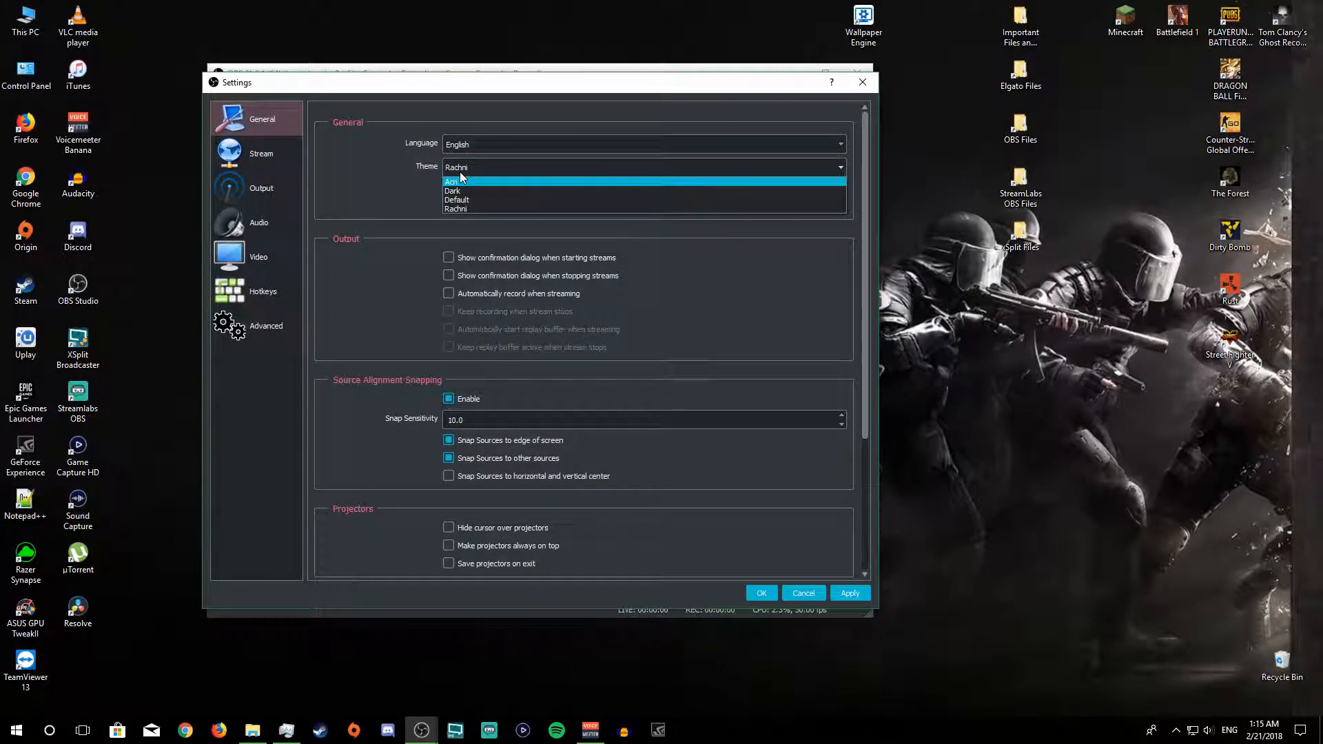
key(Escape)
click(472, 167)
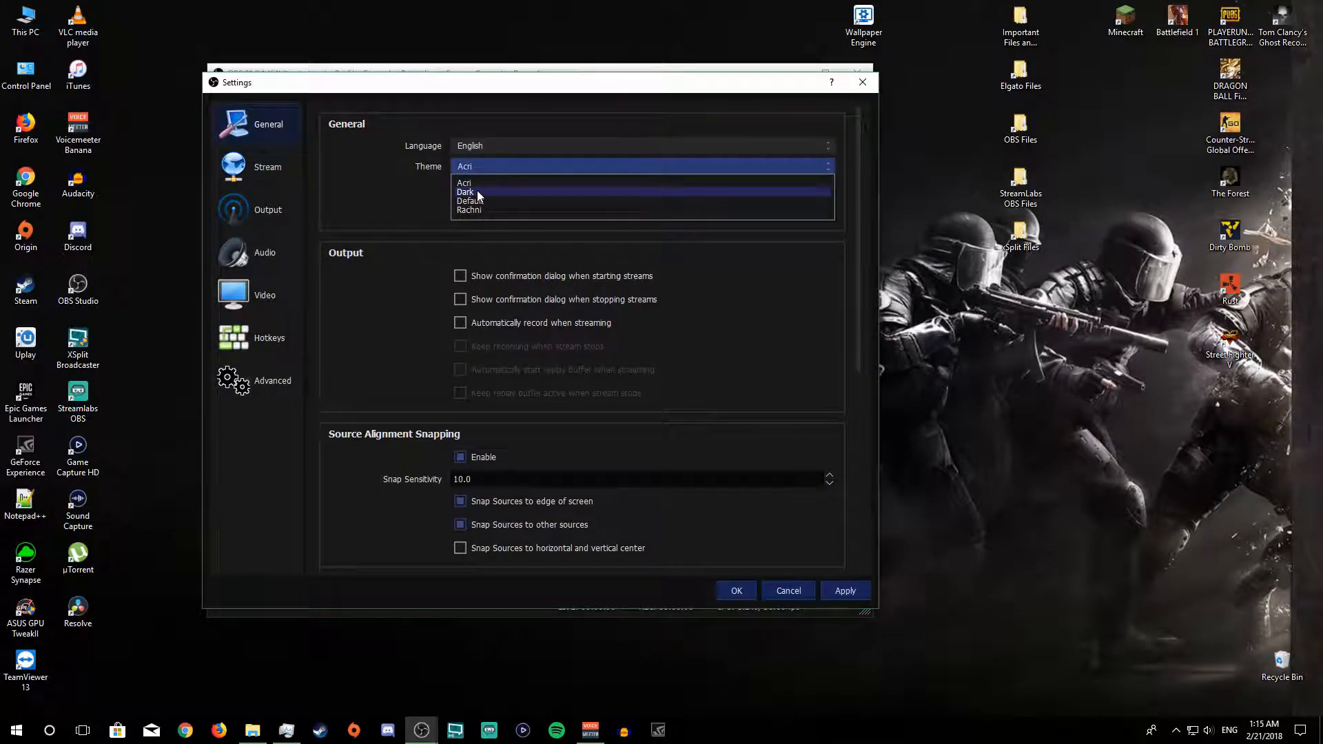
click(475, 200)
click(468, 144)
click(470, 165)
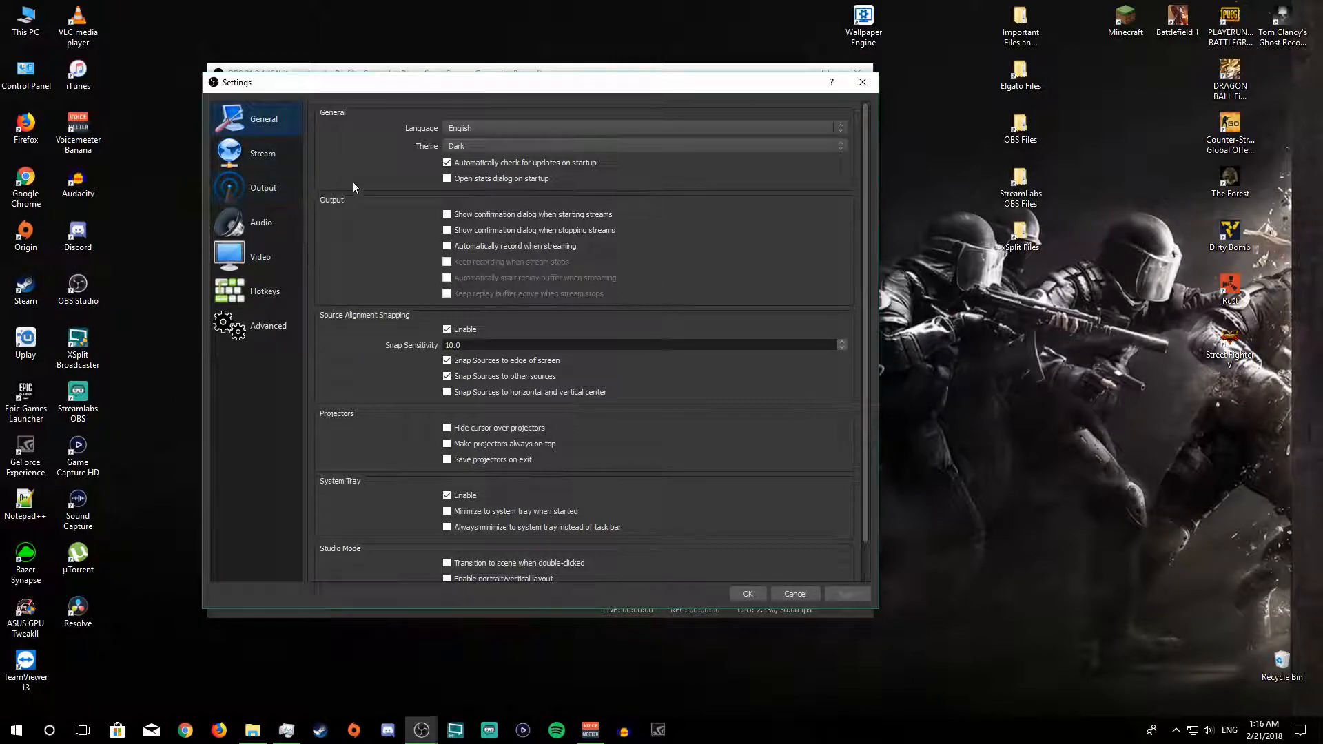
Step: Set the output mode to Advanced and keep the recording type as Standard
scroll(600, 491, down, 1)
scroll(579, 452, up, 1)
click(268, 157)
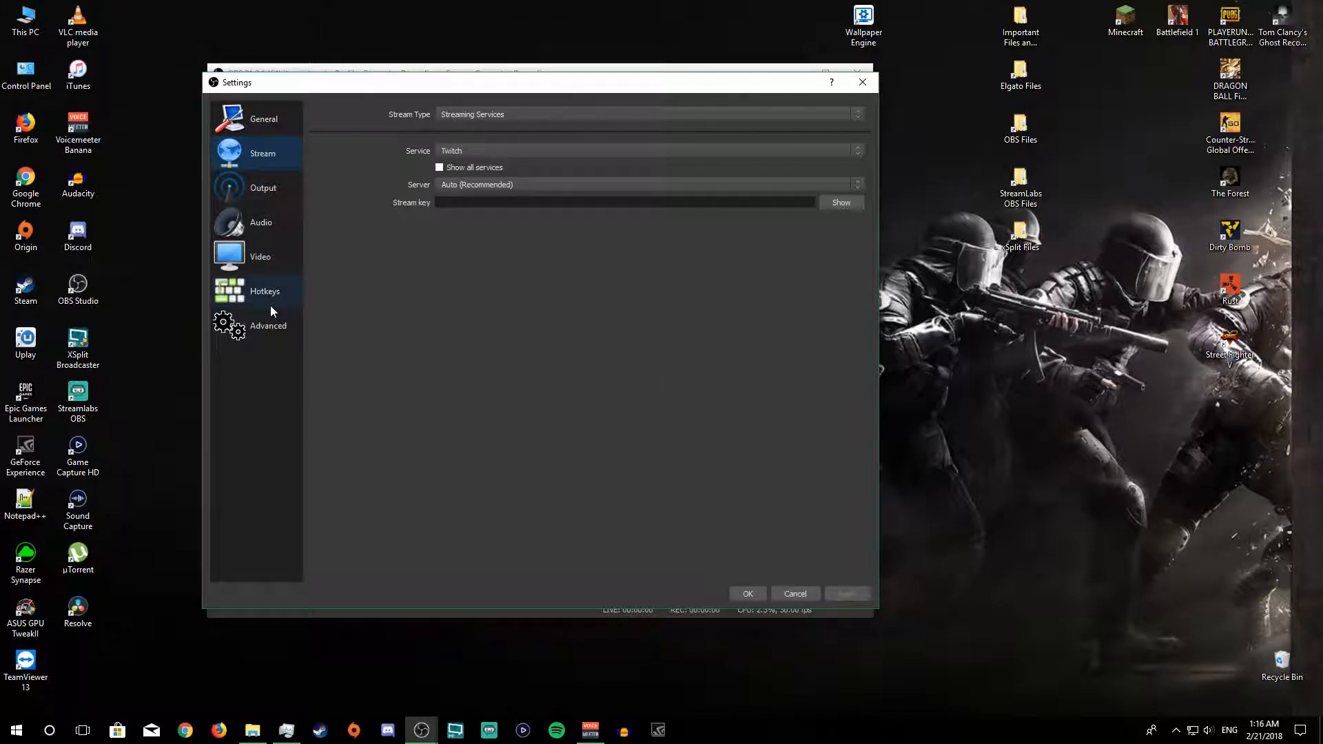
click(265, 190)
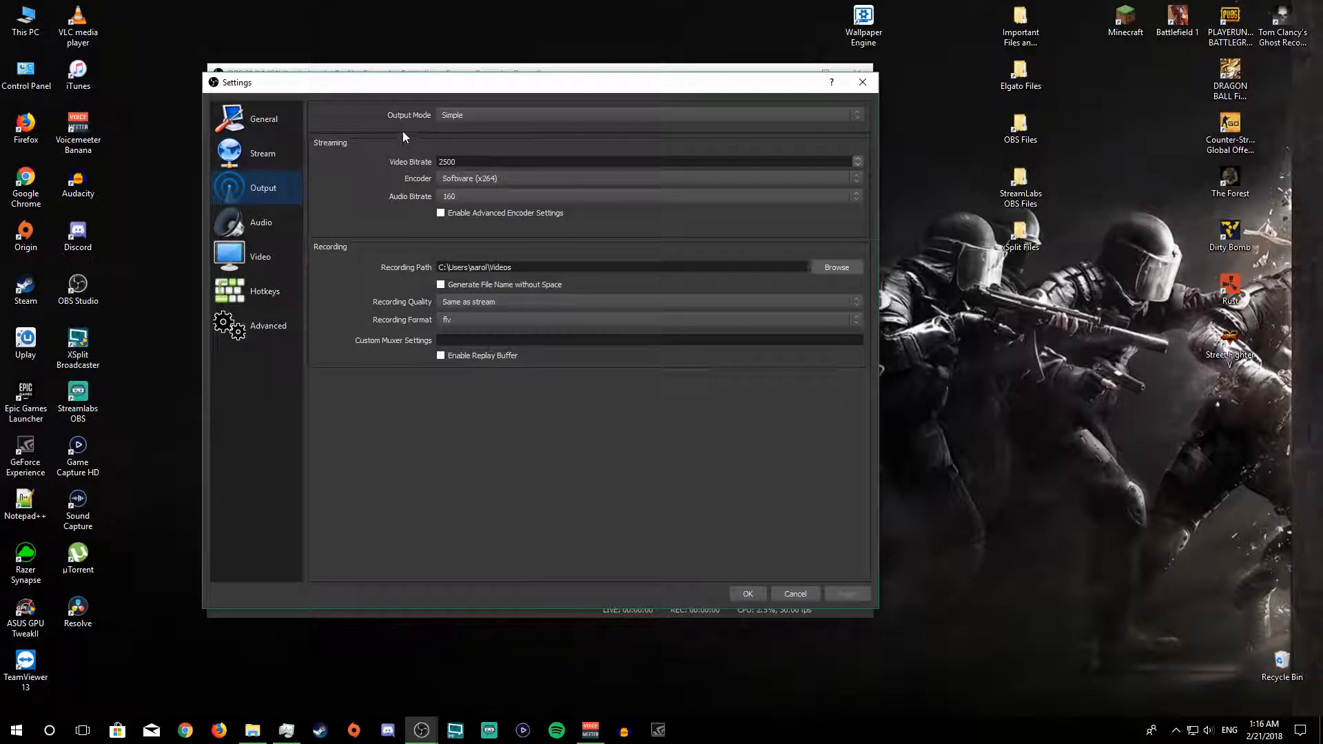
click(489, 119)
click(463, 134)
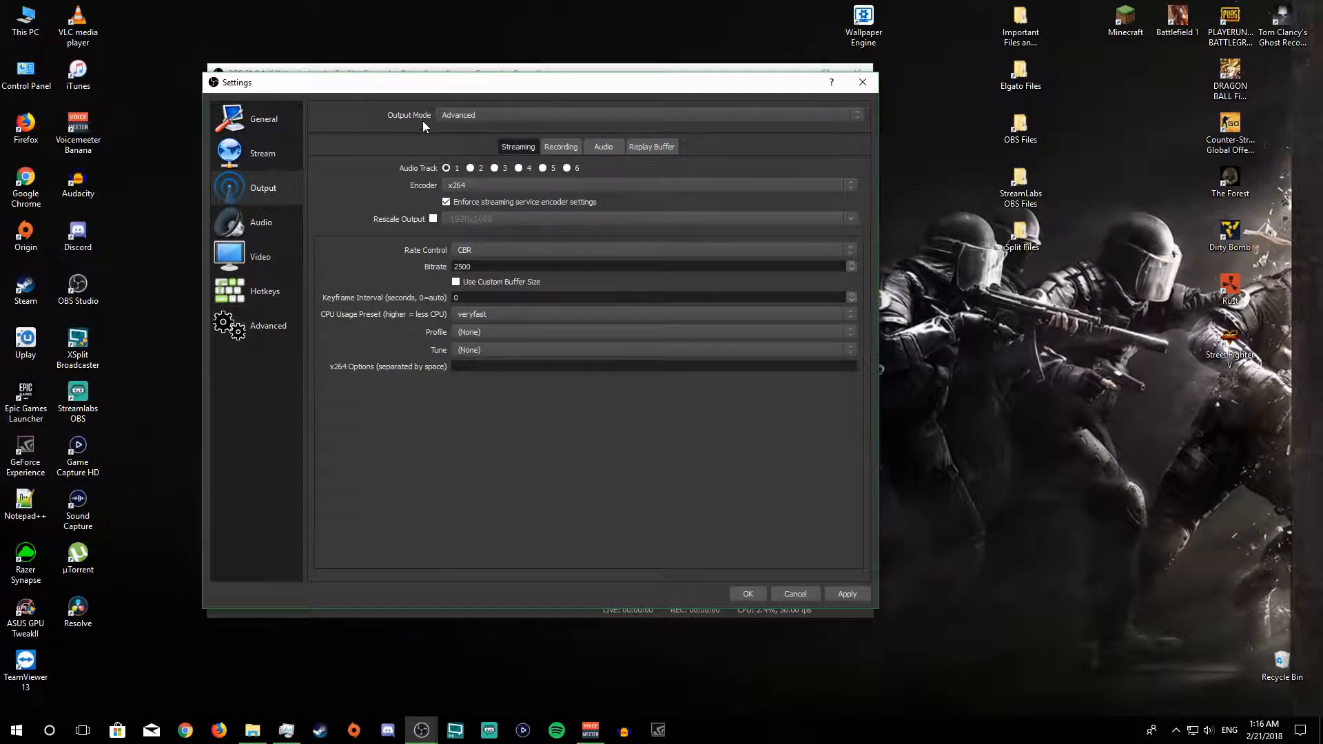
click(557, 147)
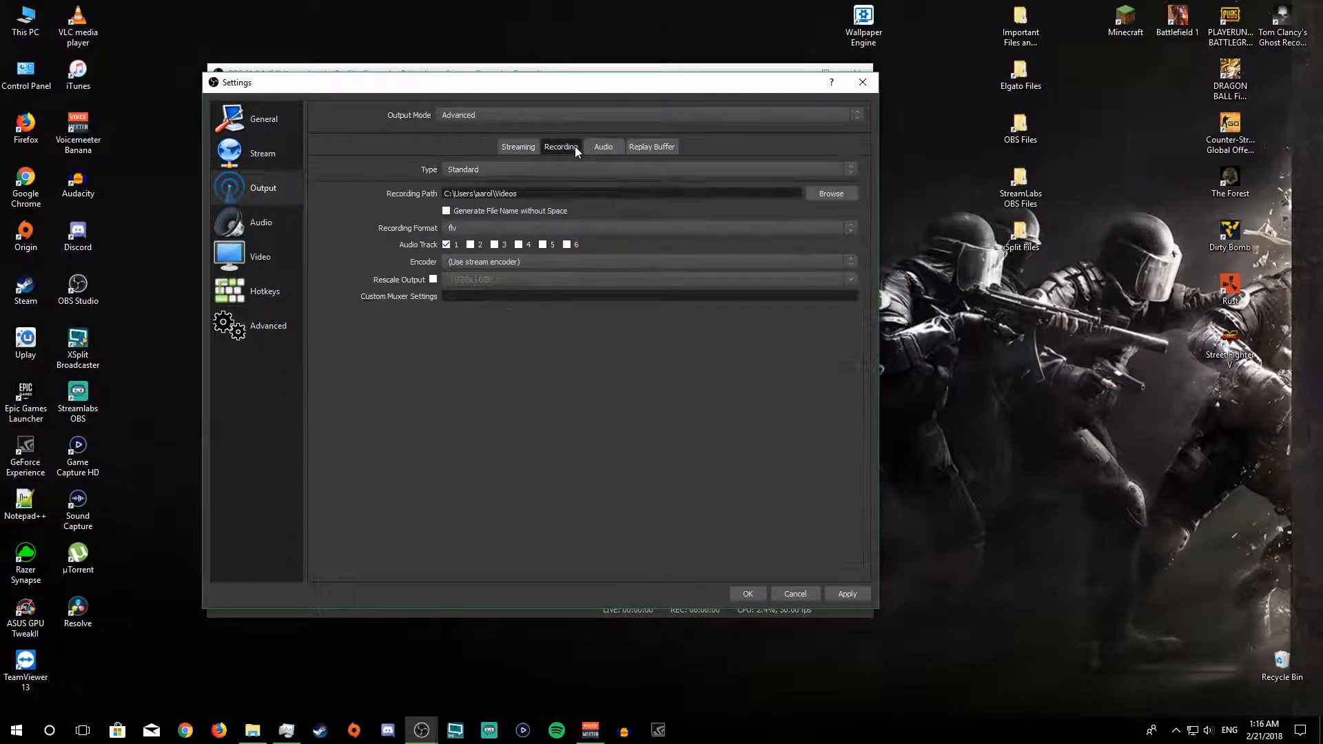
click(498, 170)
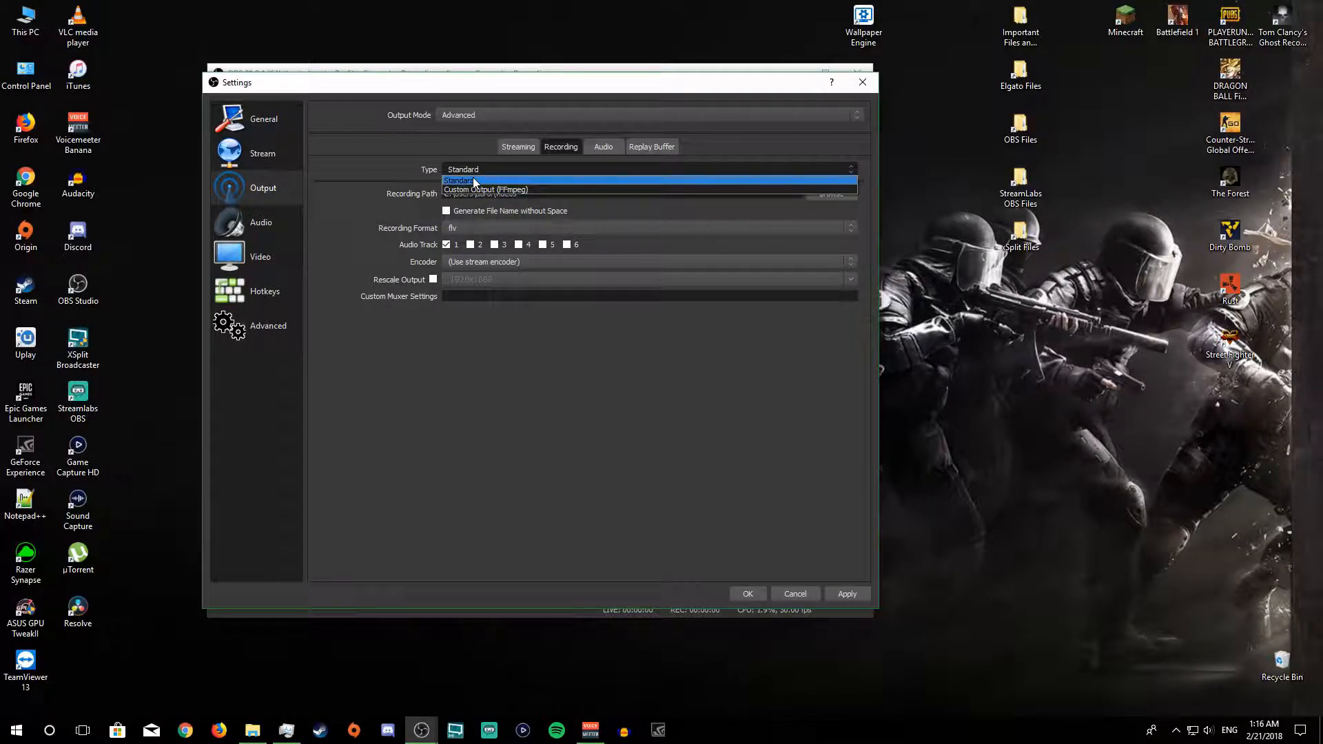
click(489, 181)
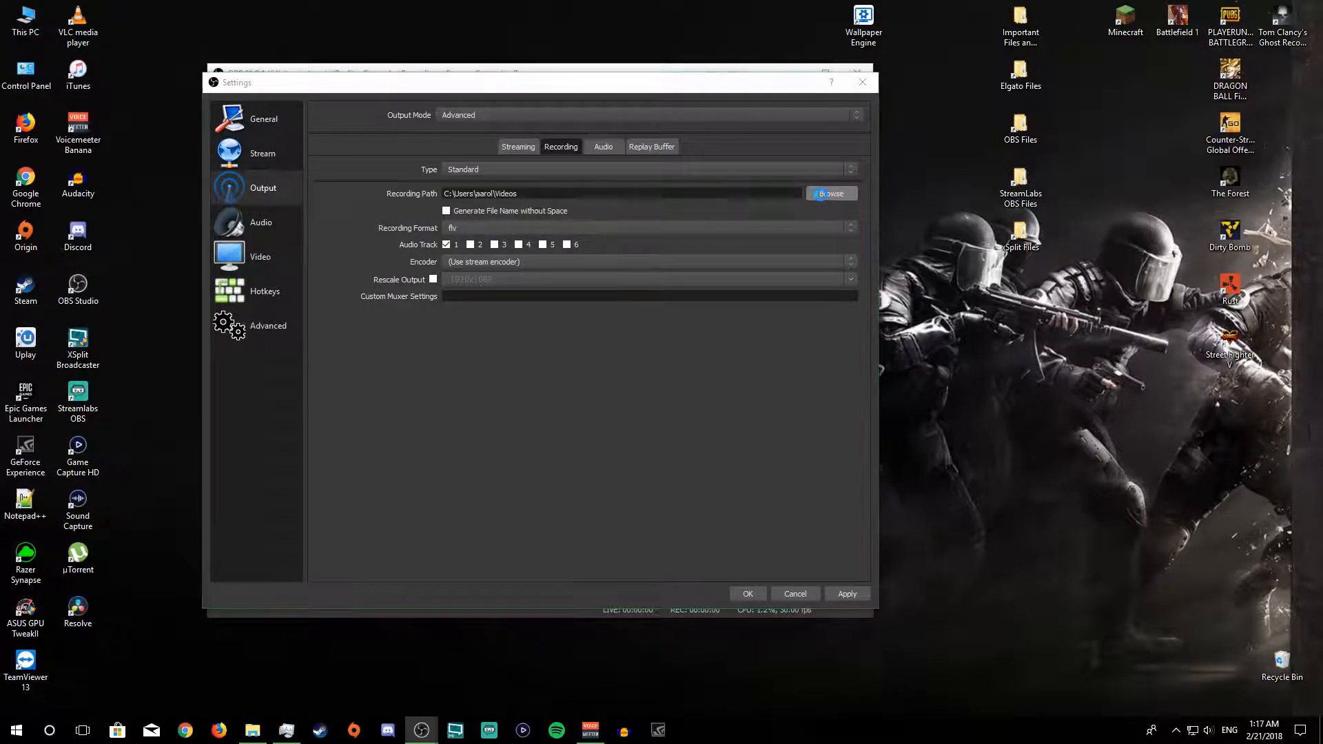
Step: Create a folder named OBS REC on the Games (D:) drive and select it as the recording path
click(831, 193)
click(266, 377)
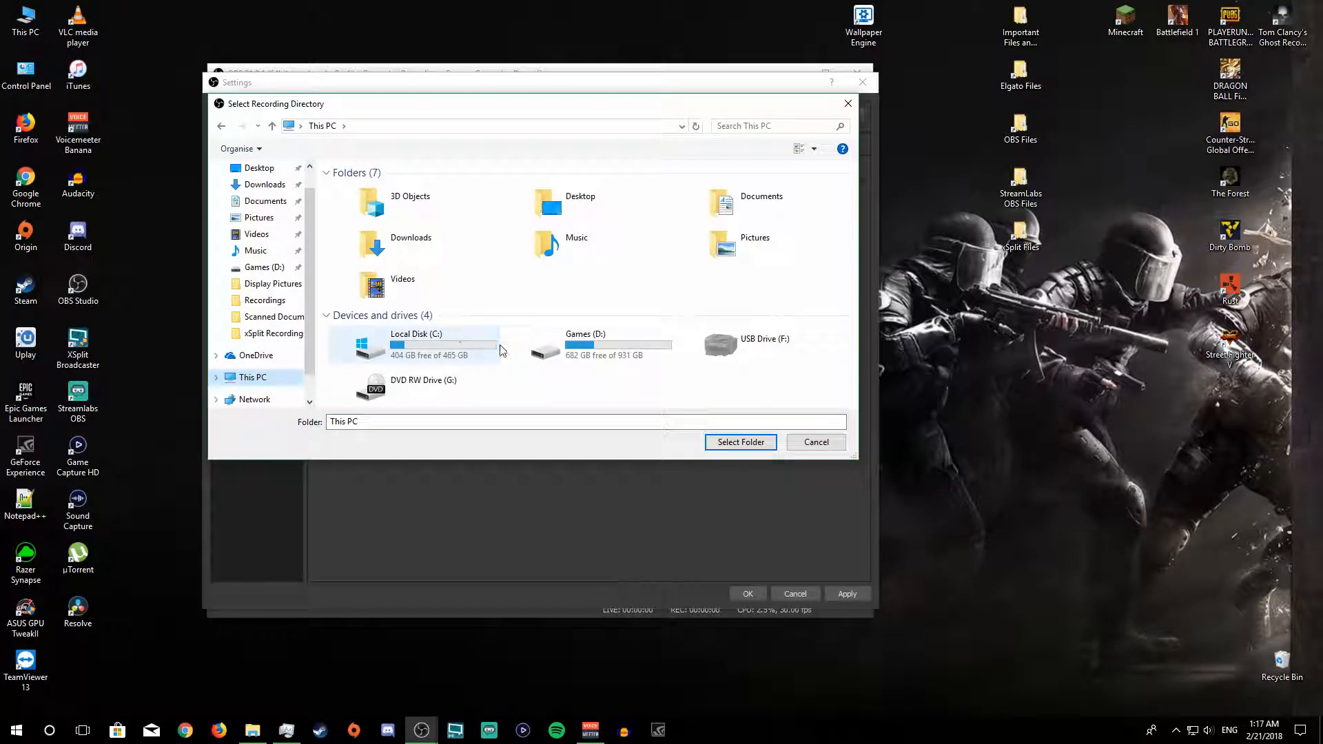
double_click(623, 342)
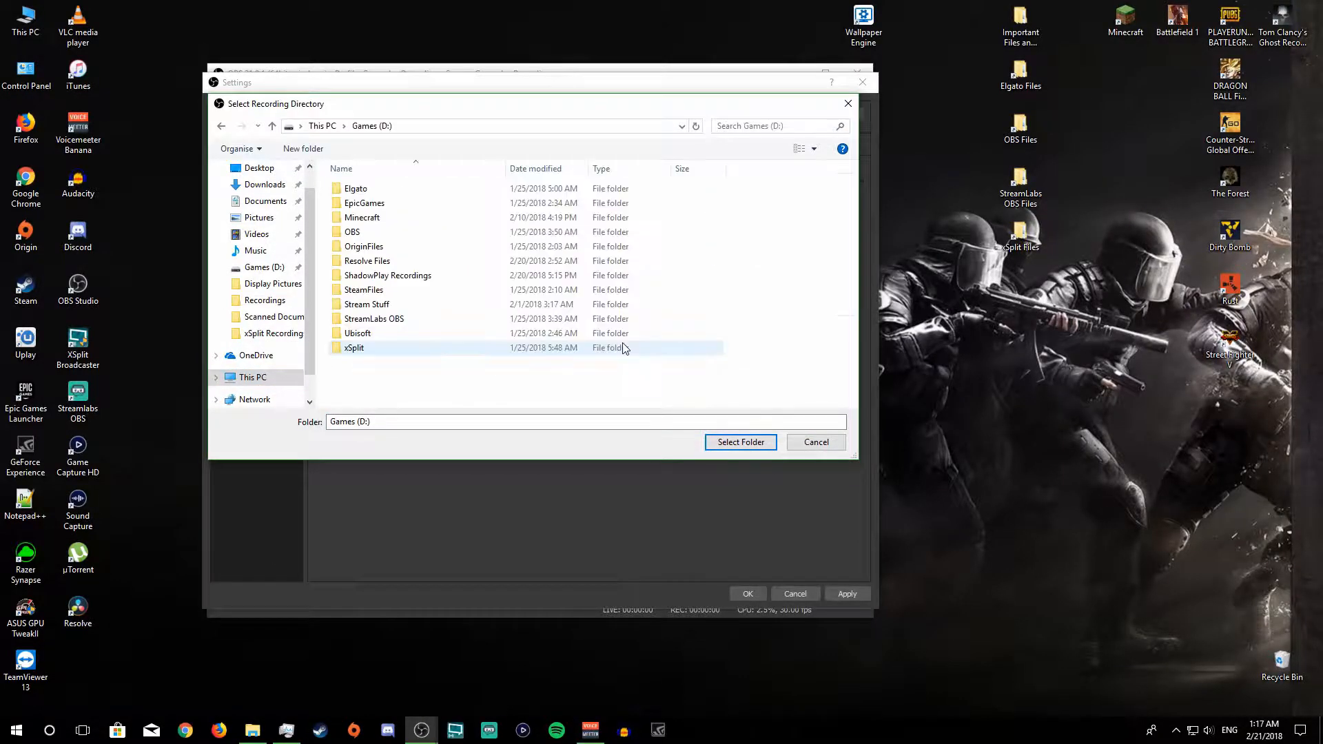
click(309, 150)
text(OBS REC)
key(Return)
click(404, 393)
click(366, 362)
click(742, 443)
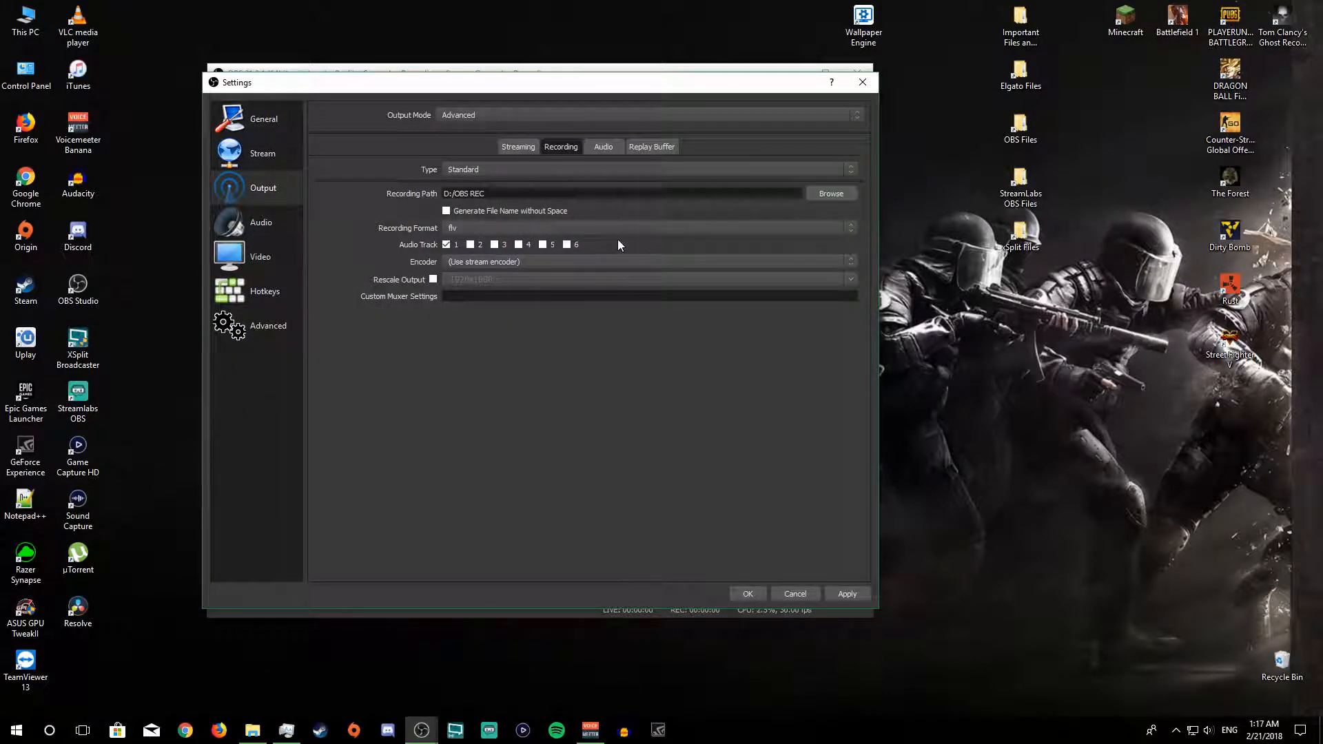
Step: Set the recording format to mp4 and enable audio track 2 alongside track 1
click(478, 229)
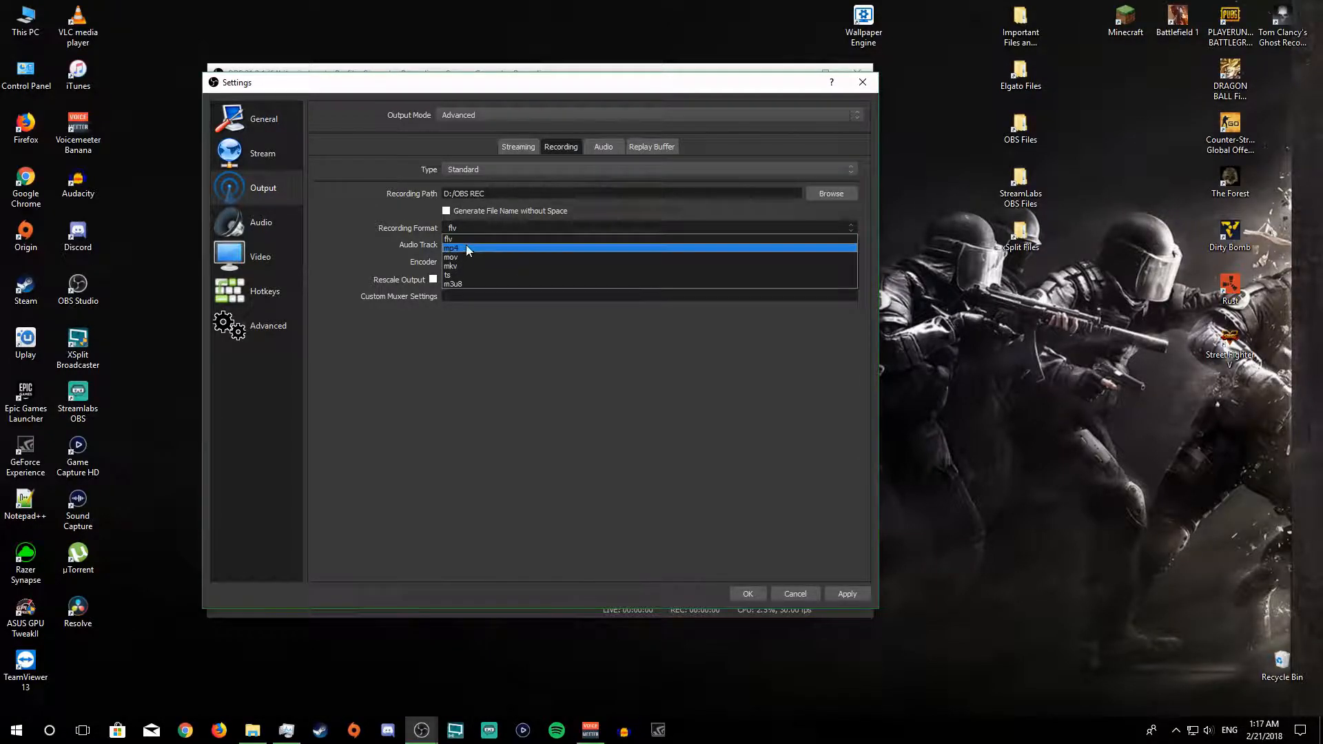
click(464, 246)
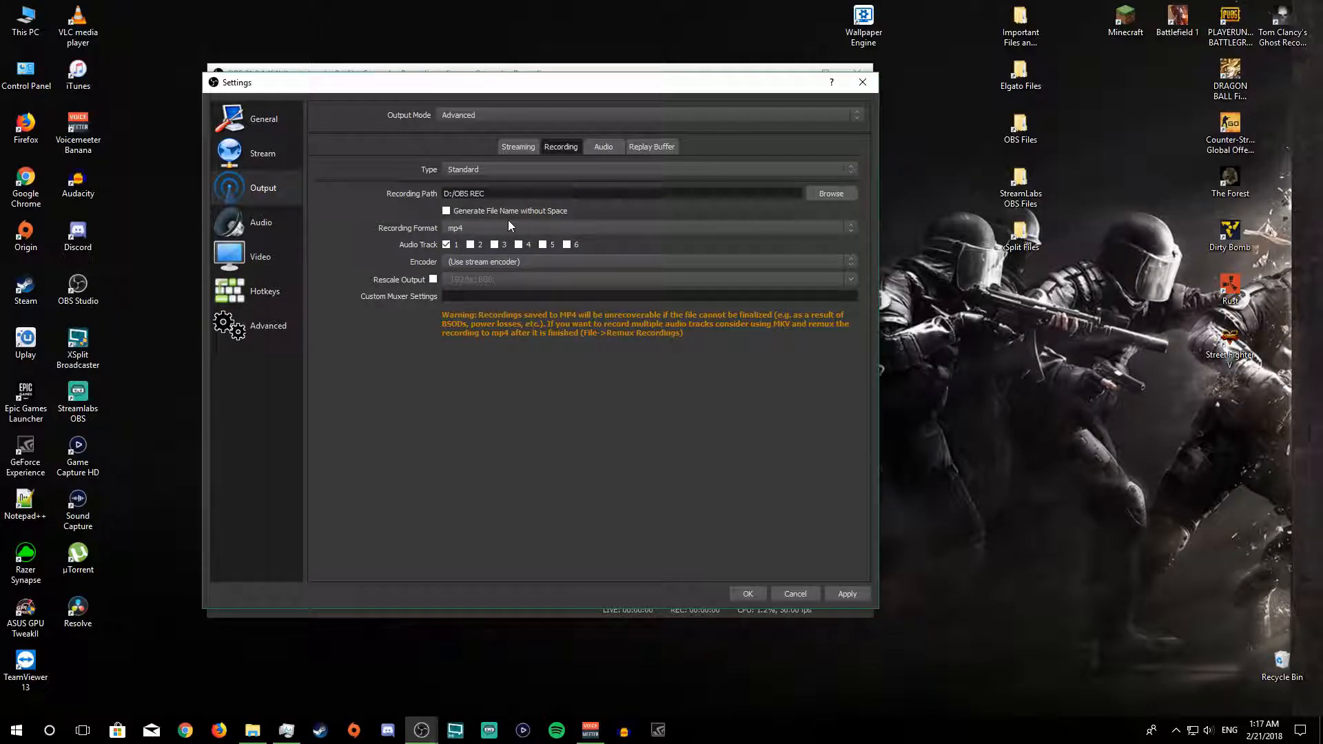
click(472, 244)
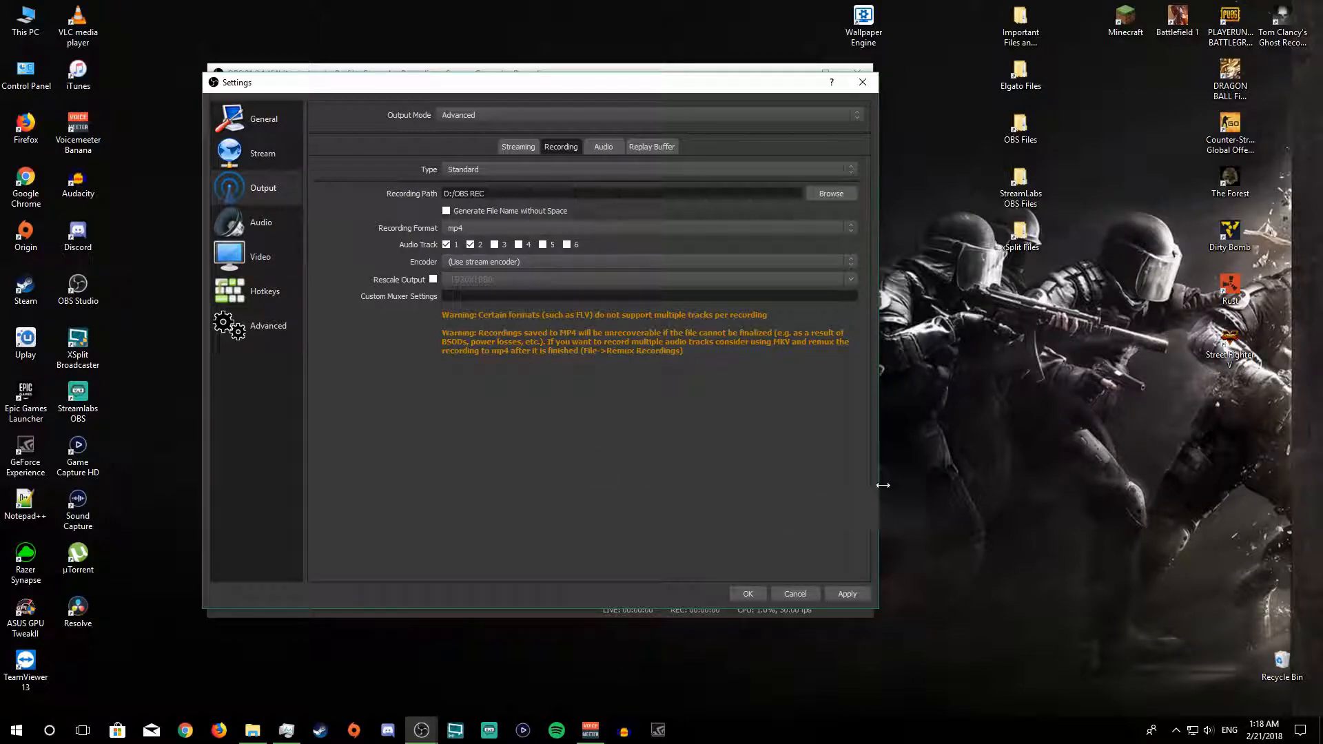
right_click(971, 419)
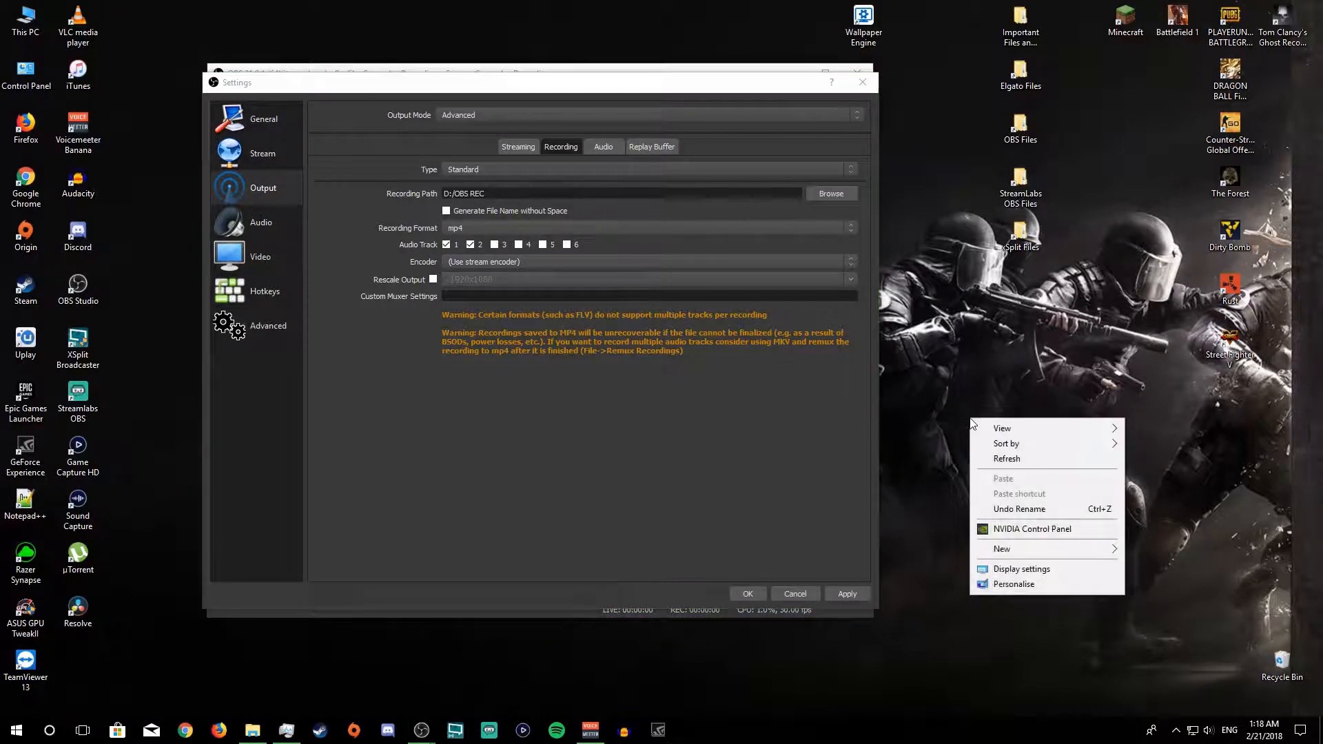
click(966, 307)
click(679, 386)
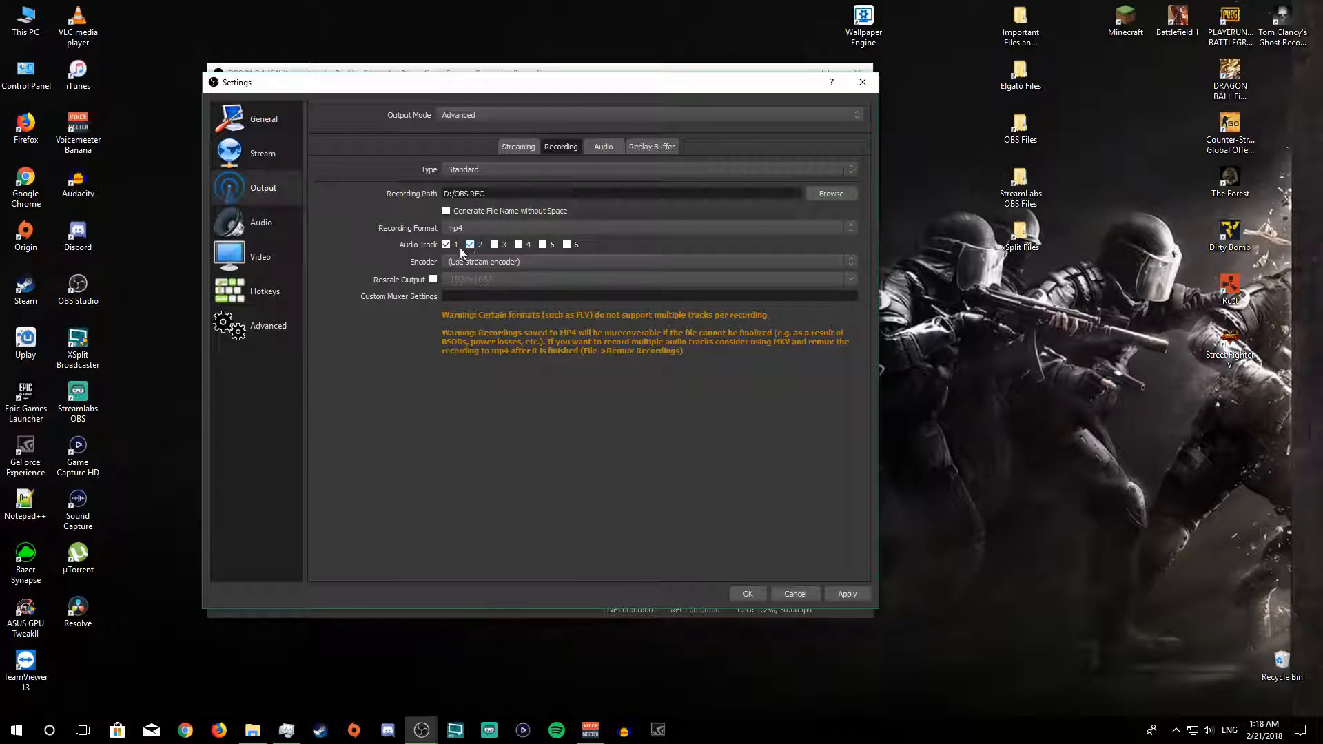
Step: Set the recording encoder to NVENC H.264 and keep the rate control at CBR
click(446, 264)
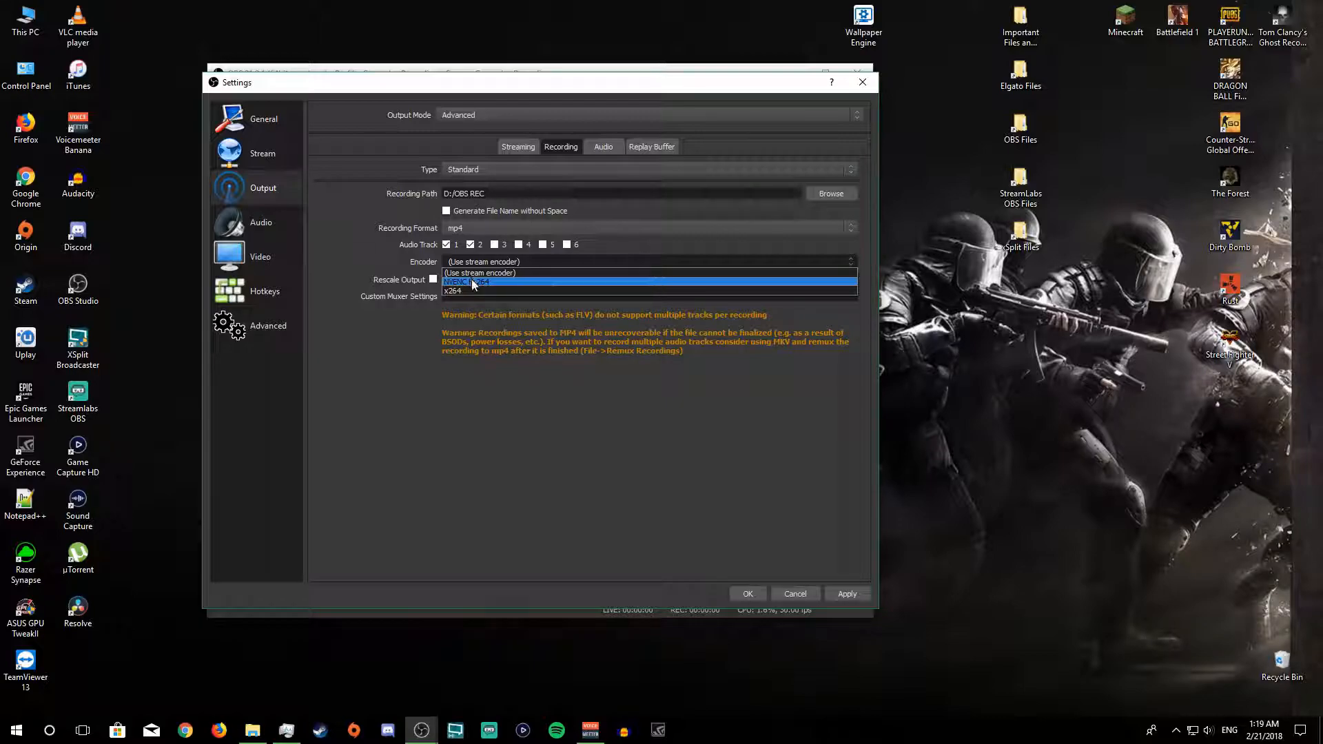
click(484, 282)
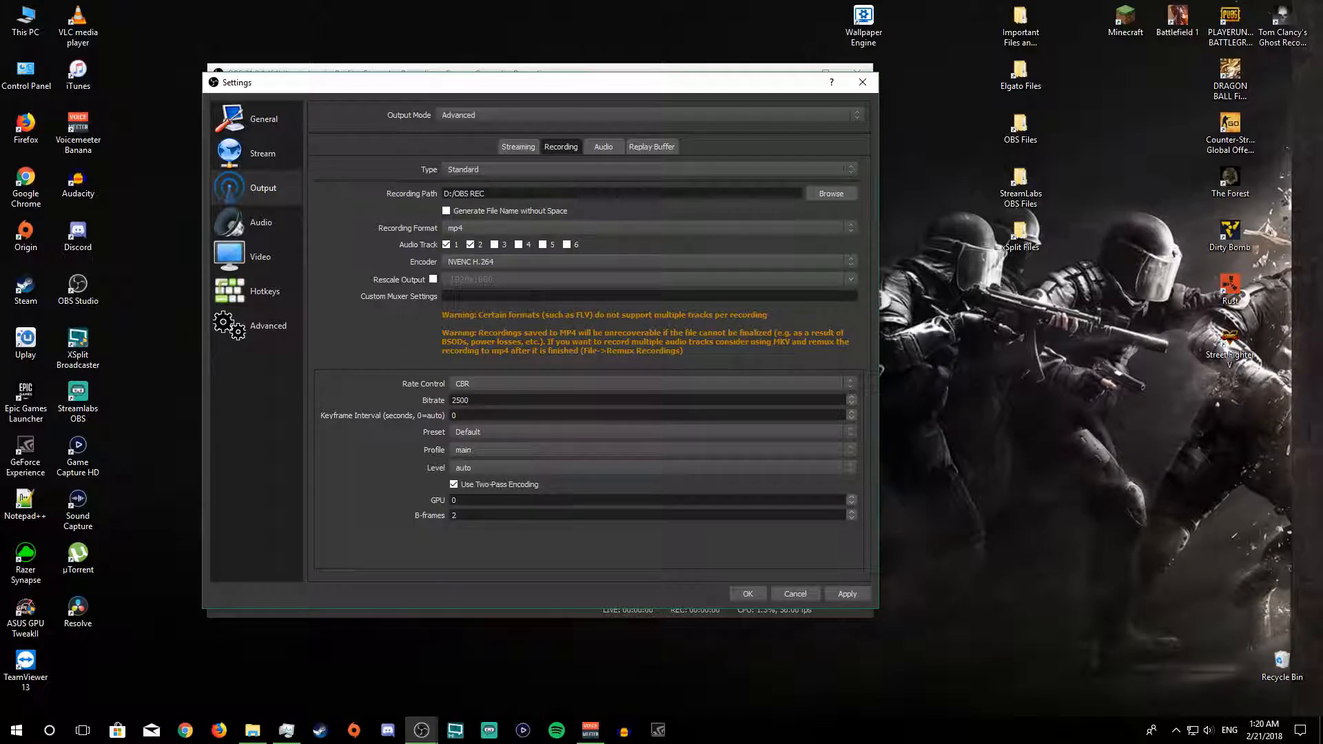
click(489, 384)
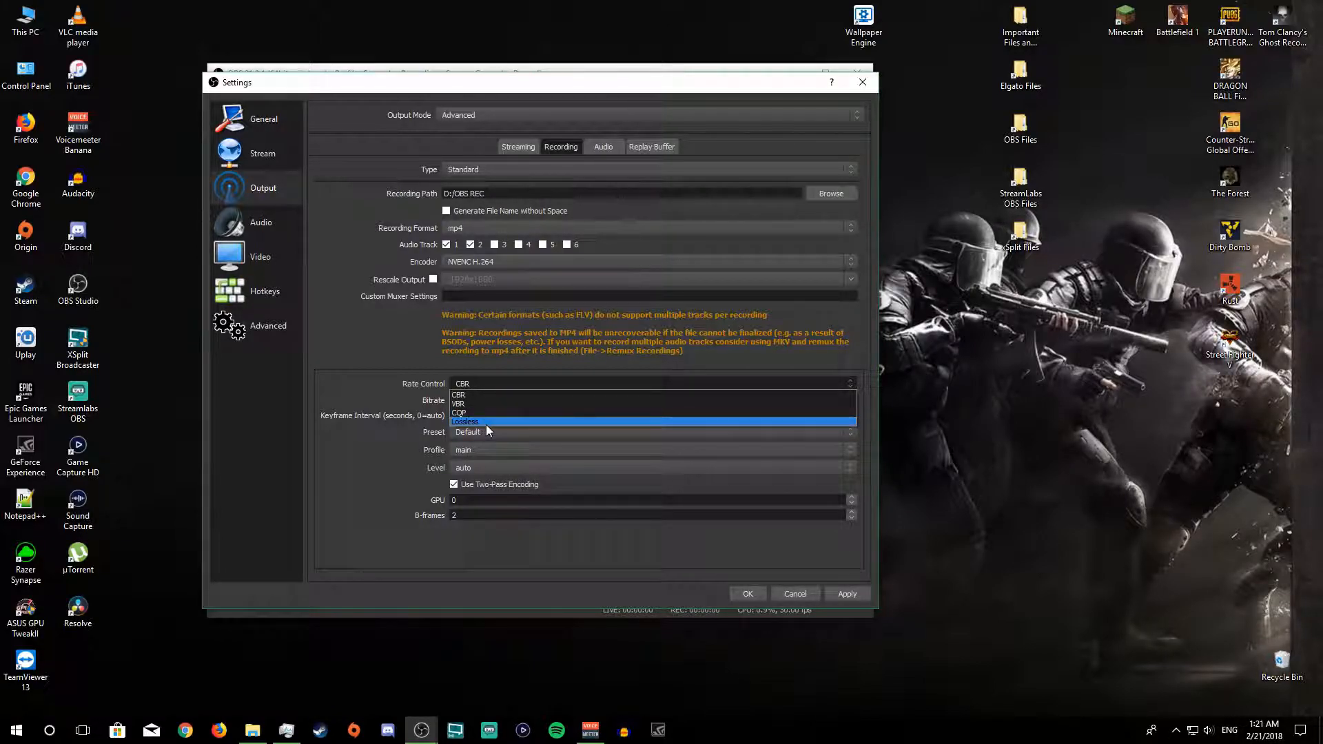
click(469, 394)
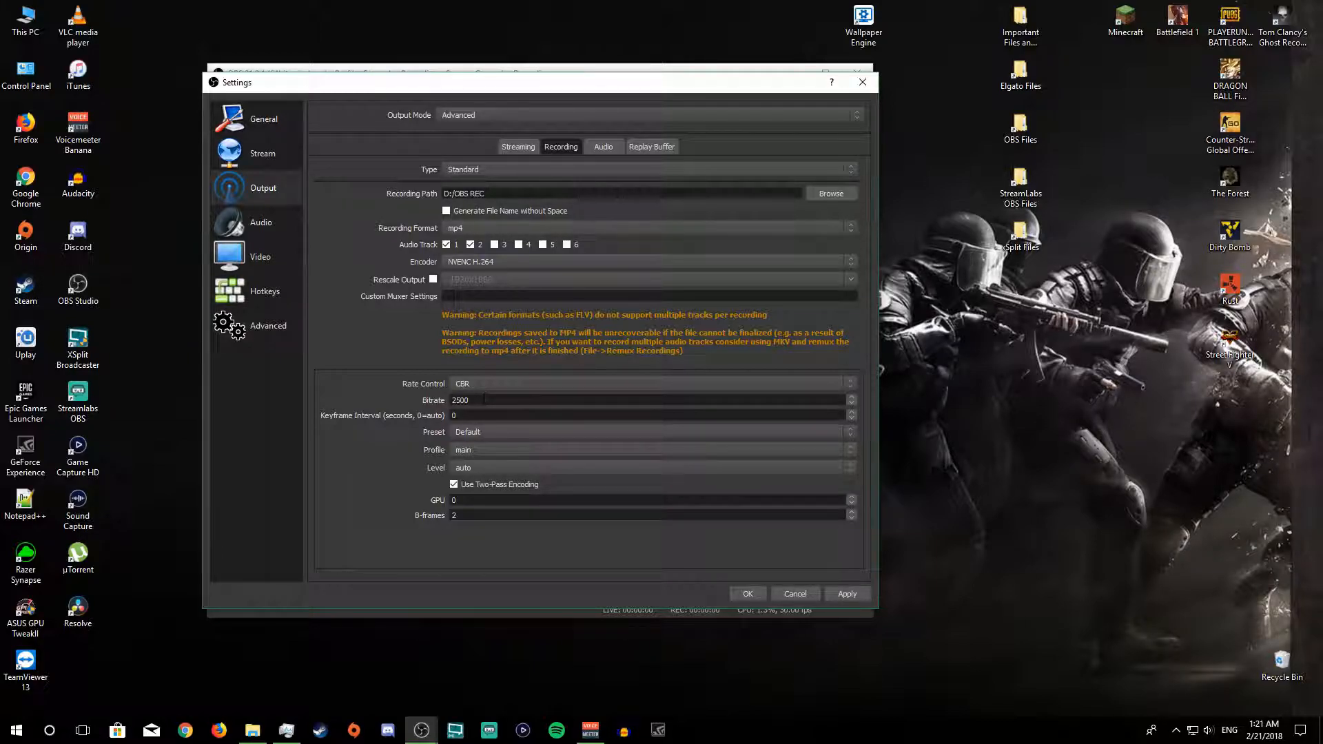
Step: Set the recording bitrate to 60000
double_click(484, 400)
text(90000)
drag(475, 398, 399, 411)
drag(483, 400, 471, 401)
text(6)
Step: Set the encoder preset to High Quality, keep the profile at main, and apply the recording settings
click(475, 432)
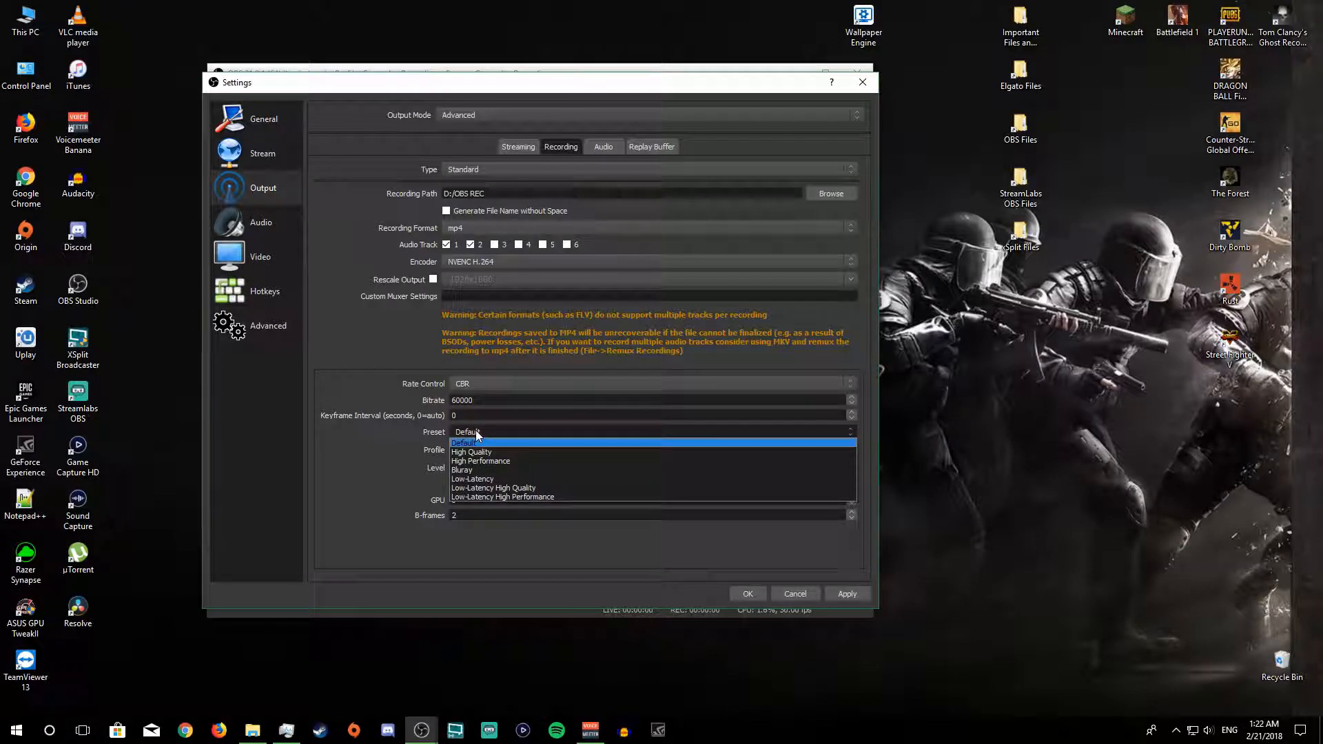
click(476, 453)
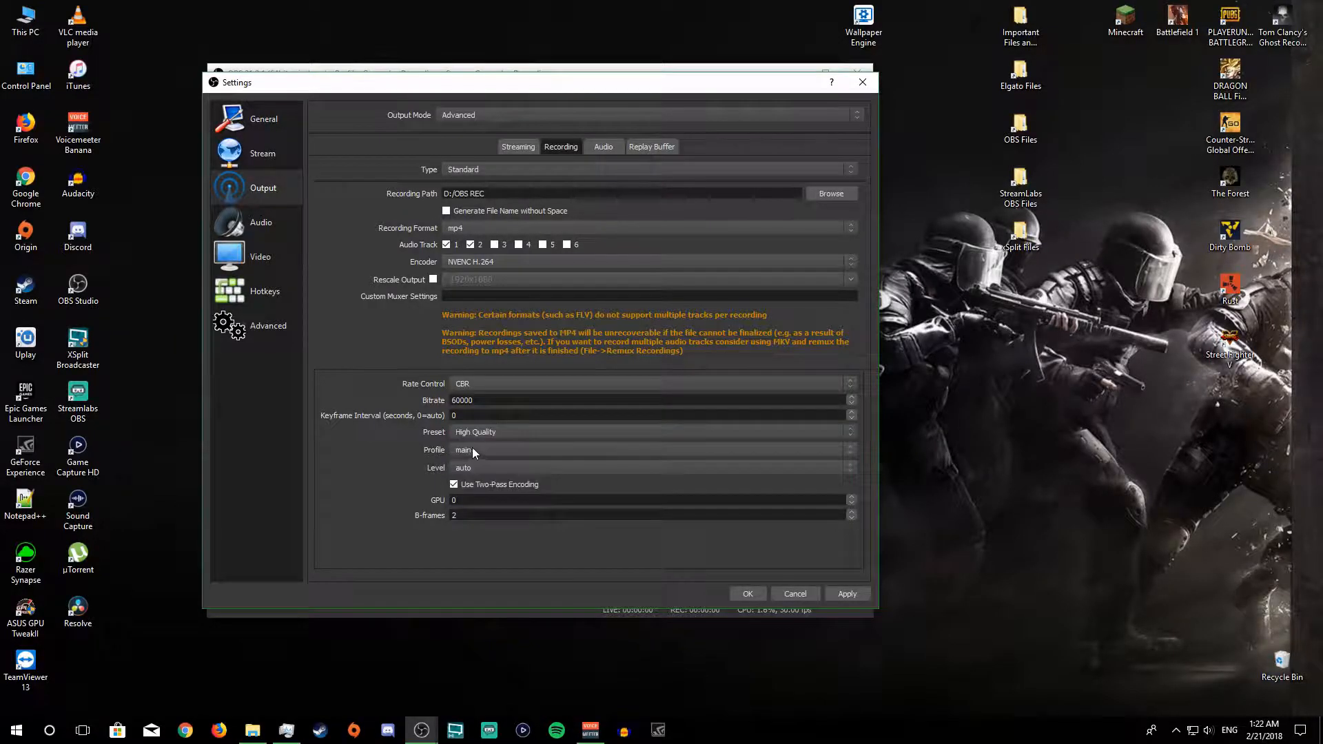
click(488, 431)
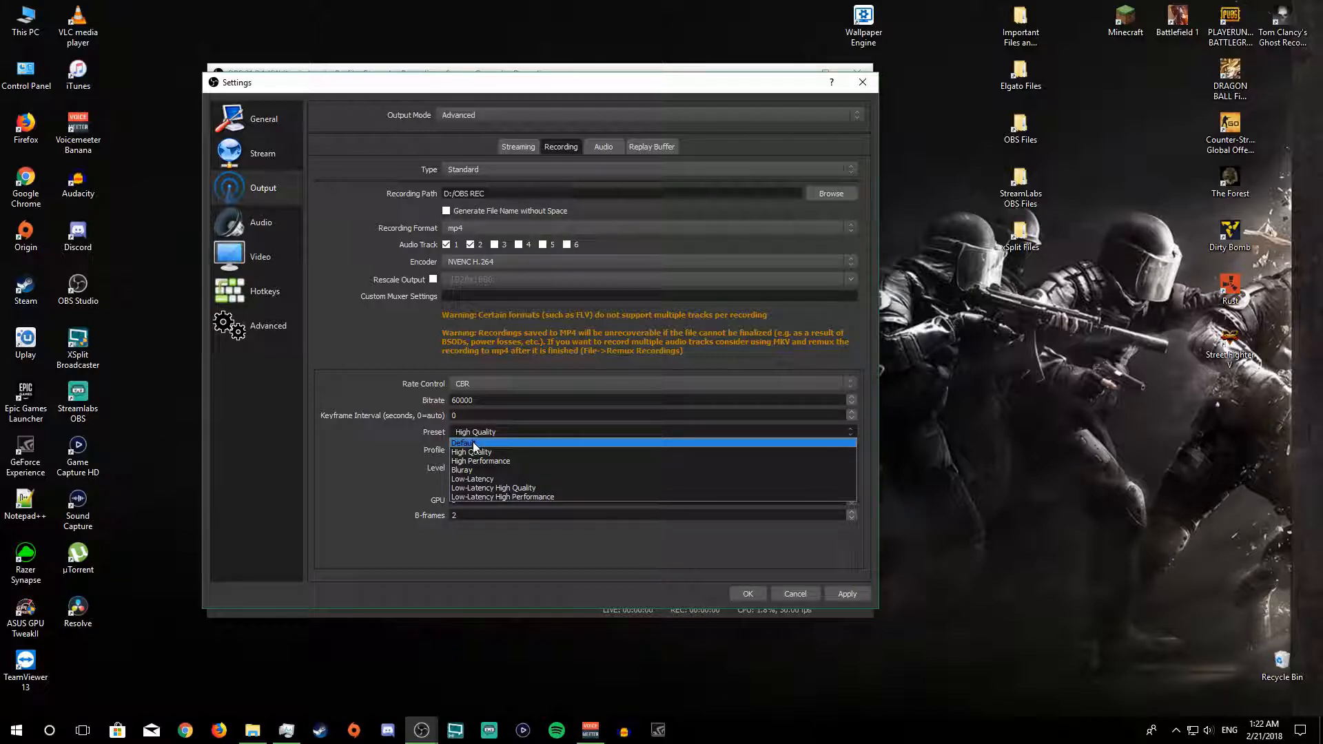
click(473, 452)
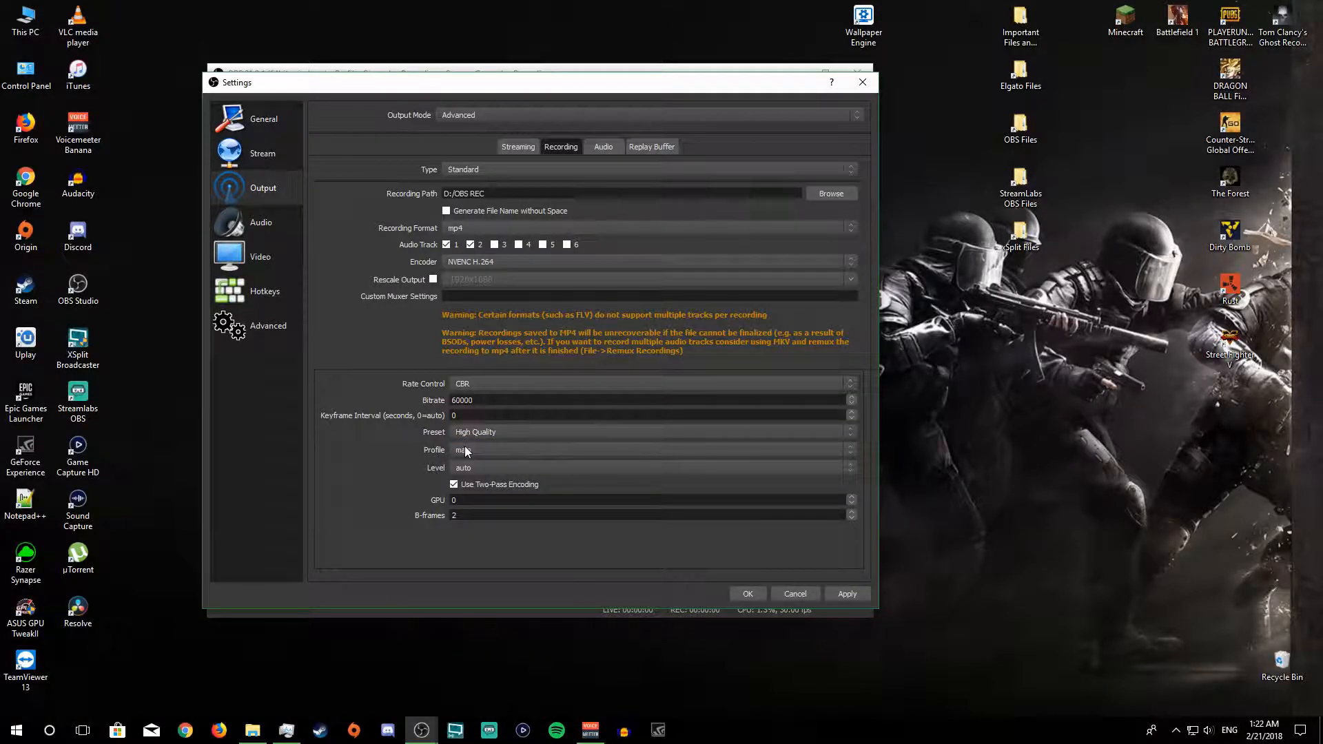
click(475, 450)
click(475, 450)
click(848, 595)
Step: Set the output audio bitrate of track 1 to 320
click(615, 146)
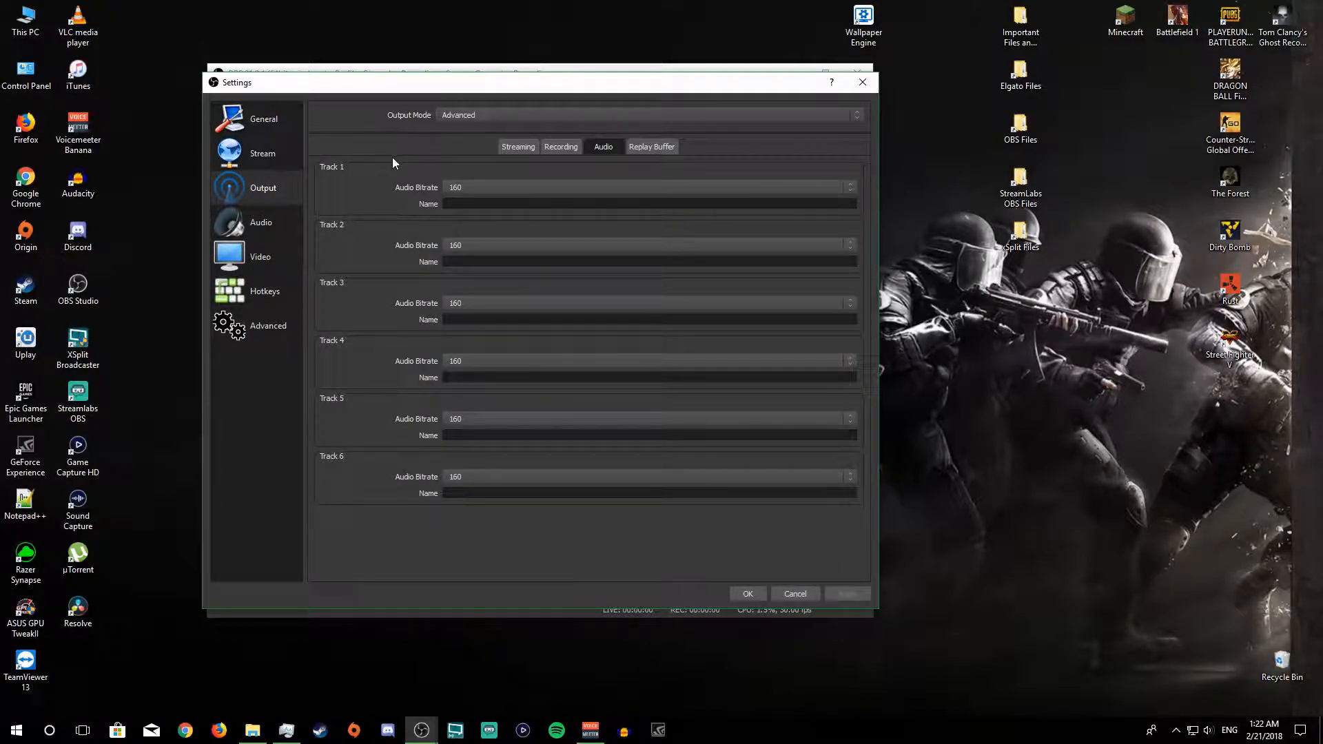
click(571, 146)
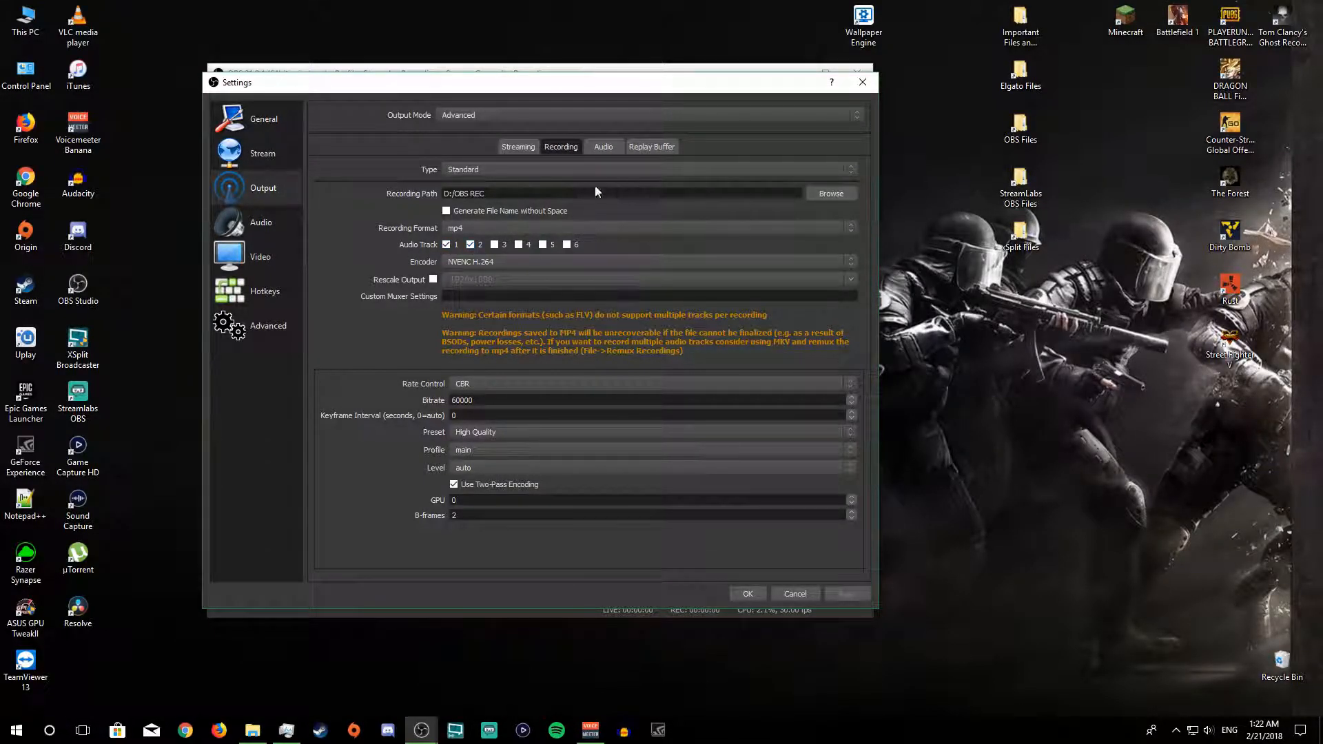
click(604, 145)
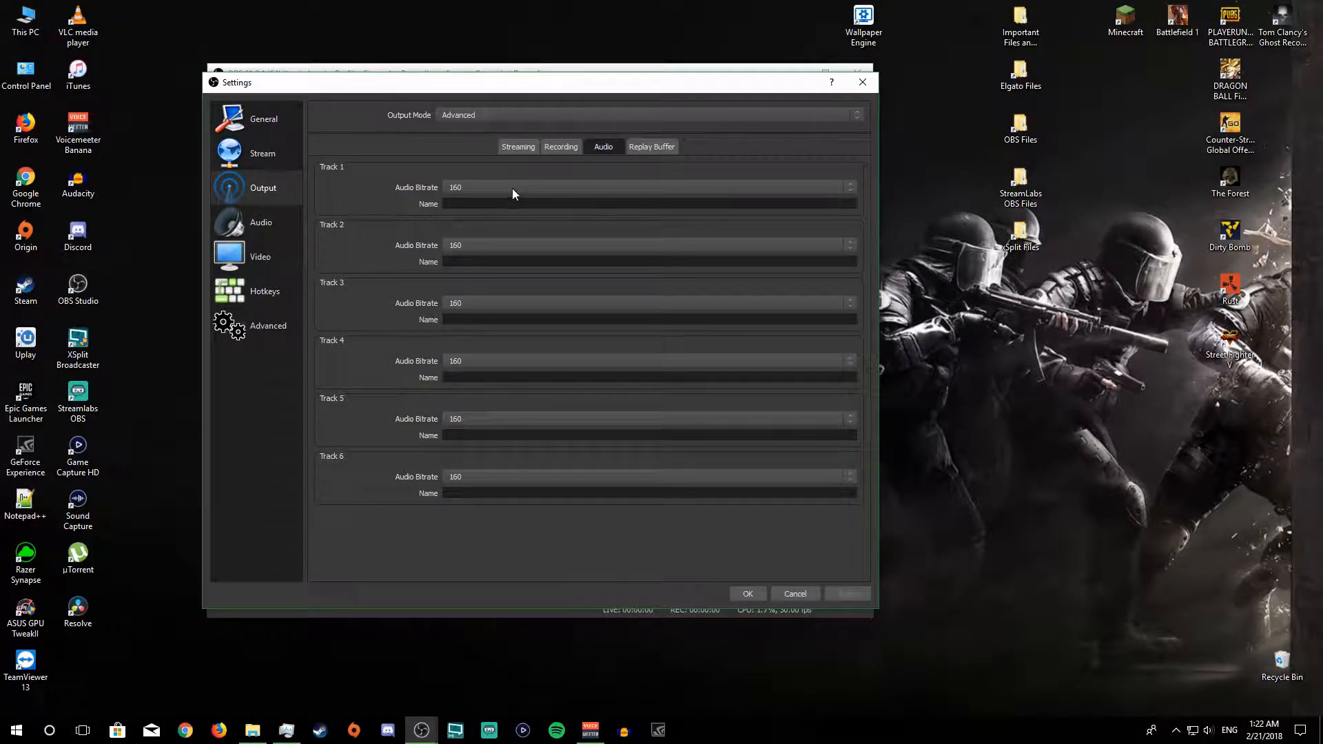
click(474, 186)
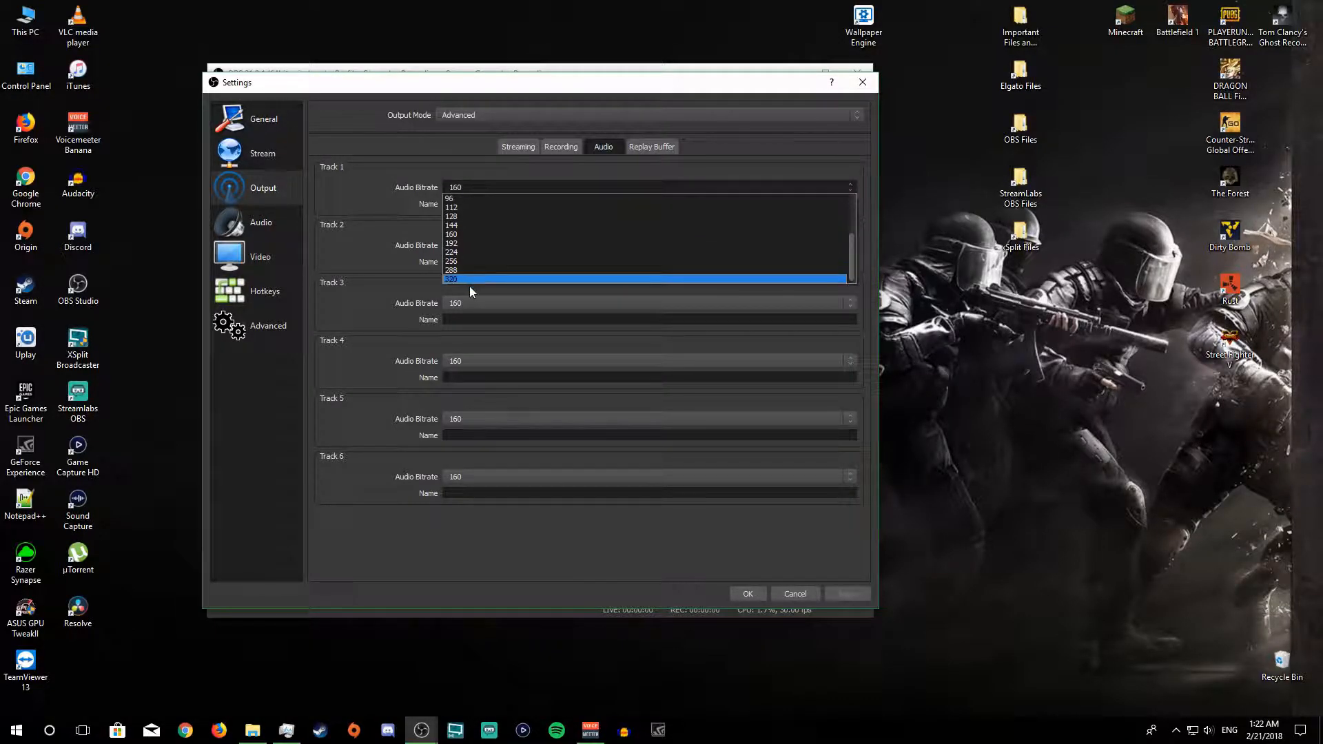
click(468, 279)
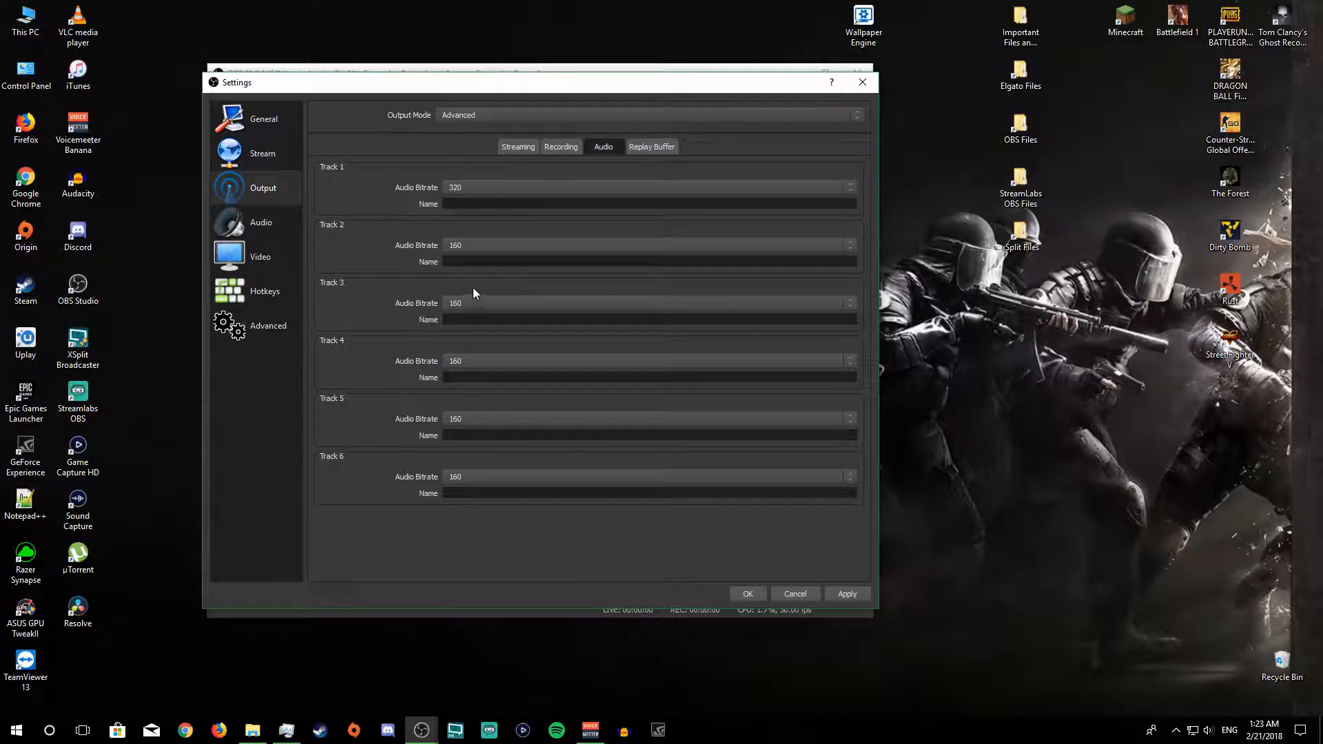
Step: Set the audio bitrate of track 2 to 320, keep track 1 at 320, and apply the settings
click(476, 246)
click(449, 333)
click(503, 184)
click(487, 187)
click(478, 183)
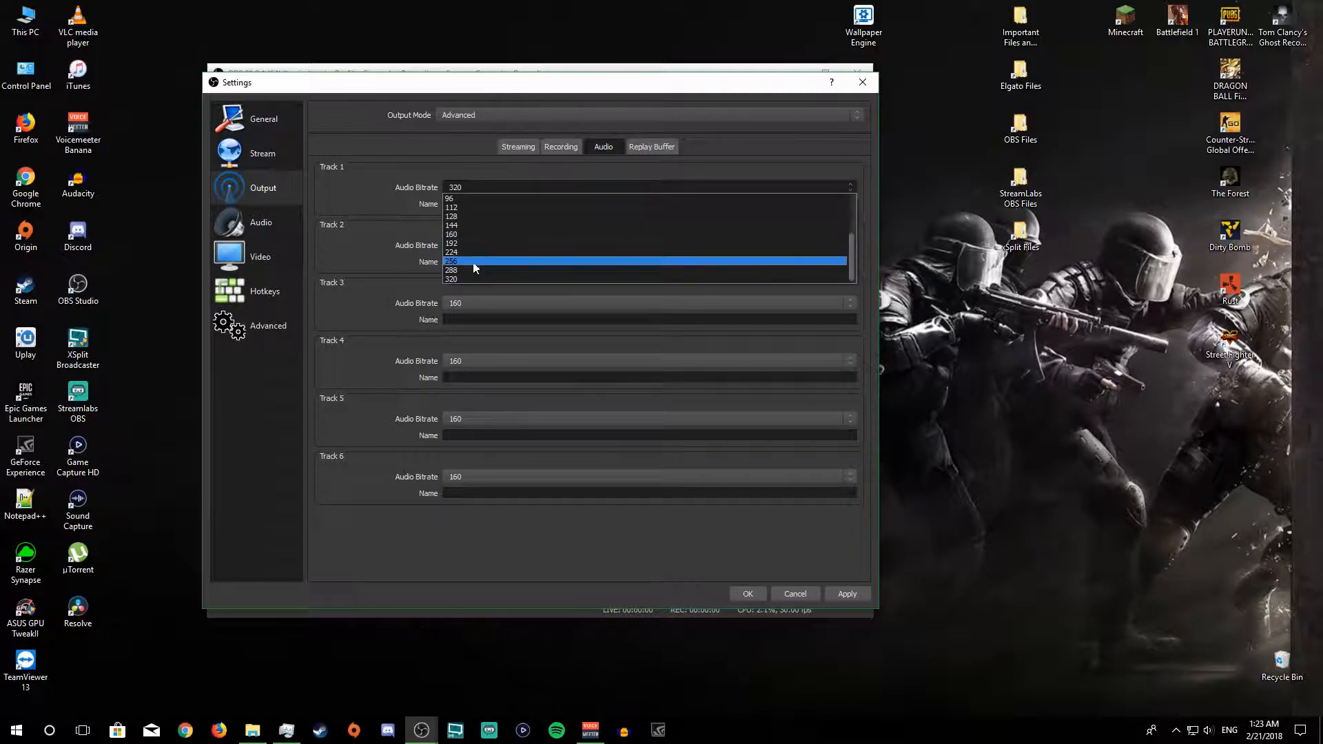
click(463, 279)
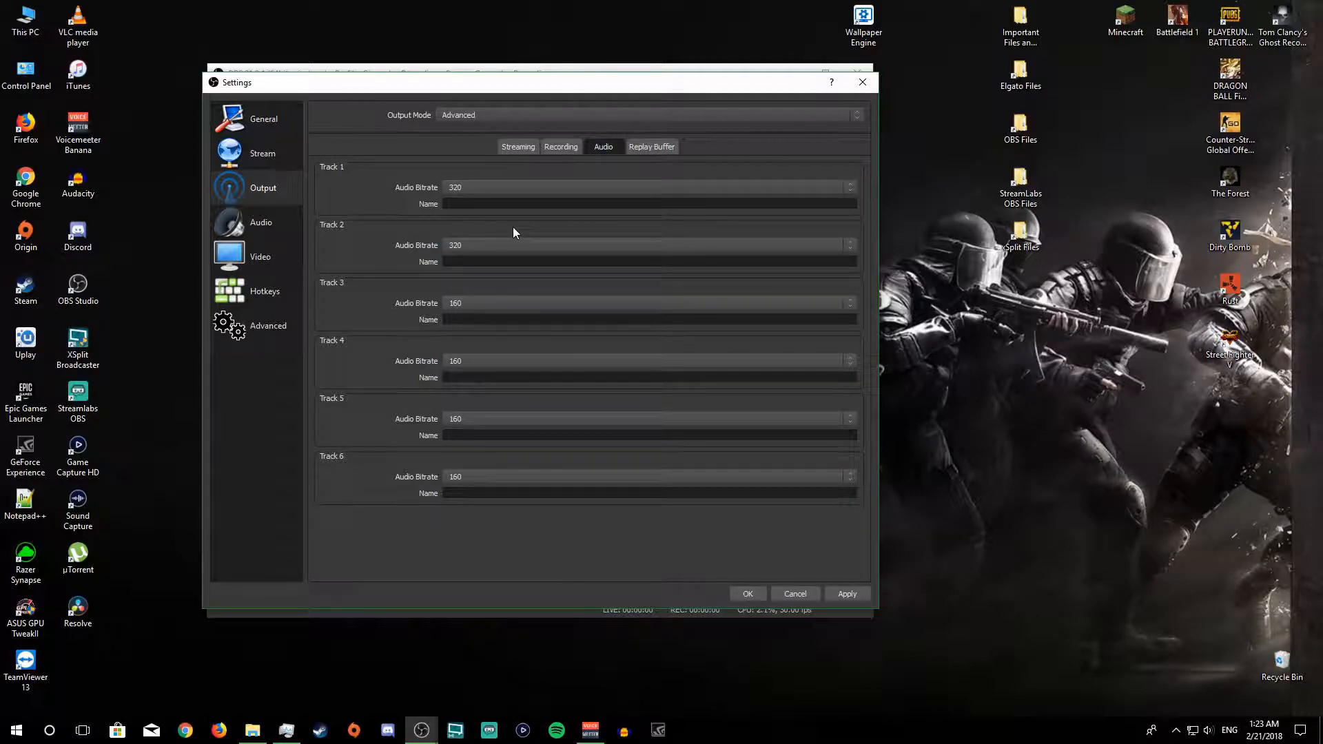
click(826, 594)
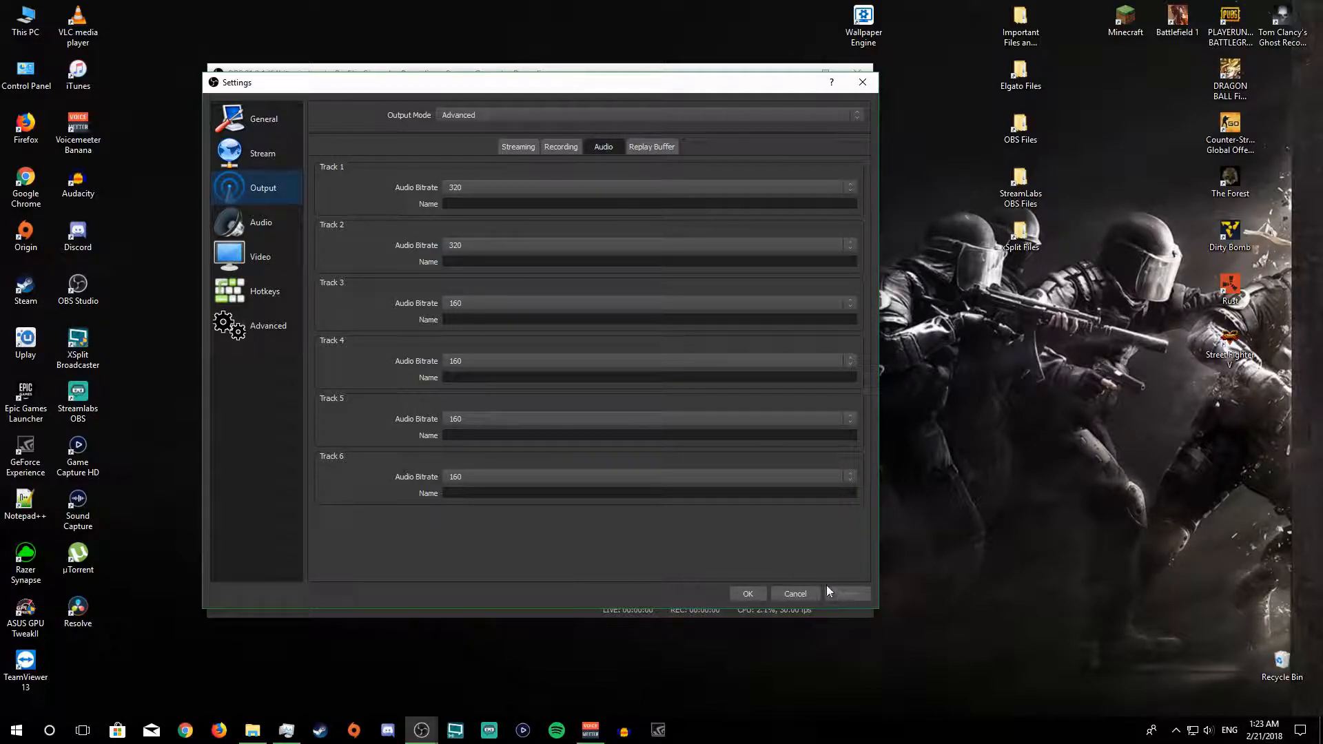
click(651, 147)
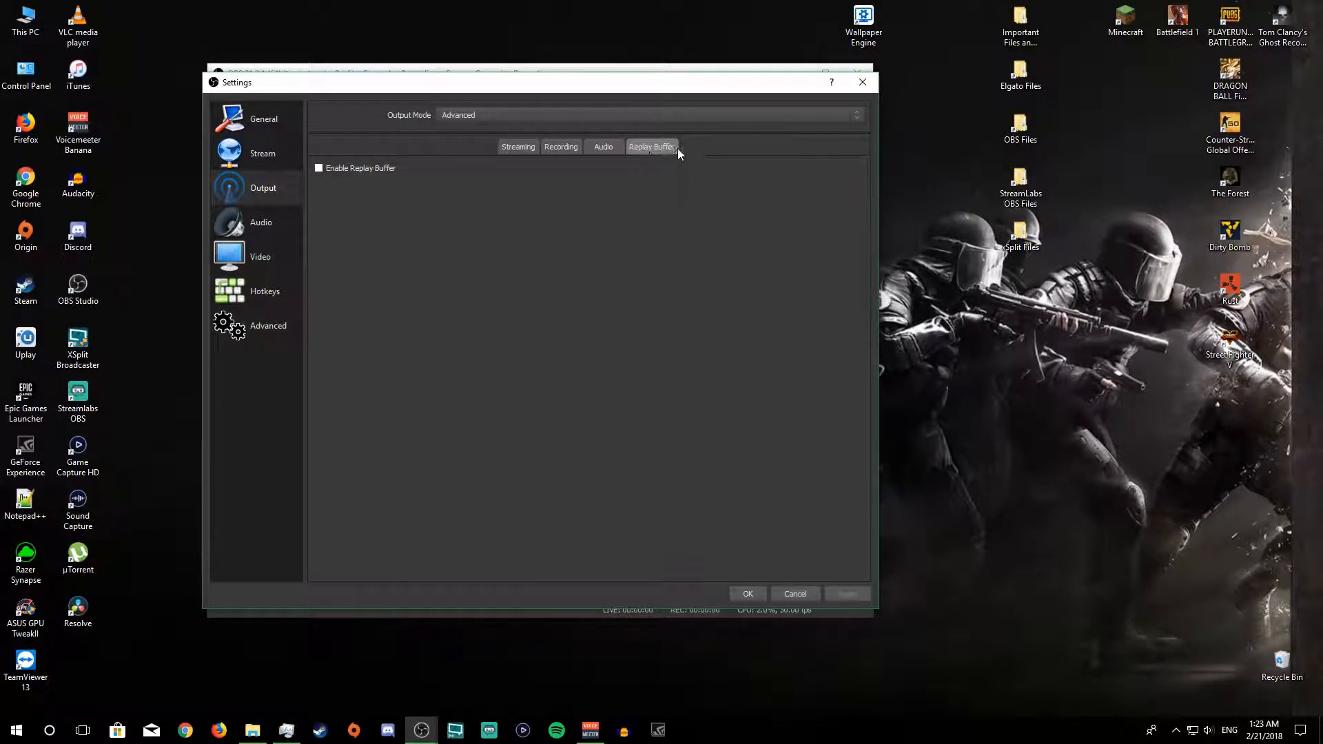
click(618, 148)
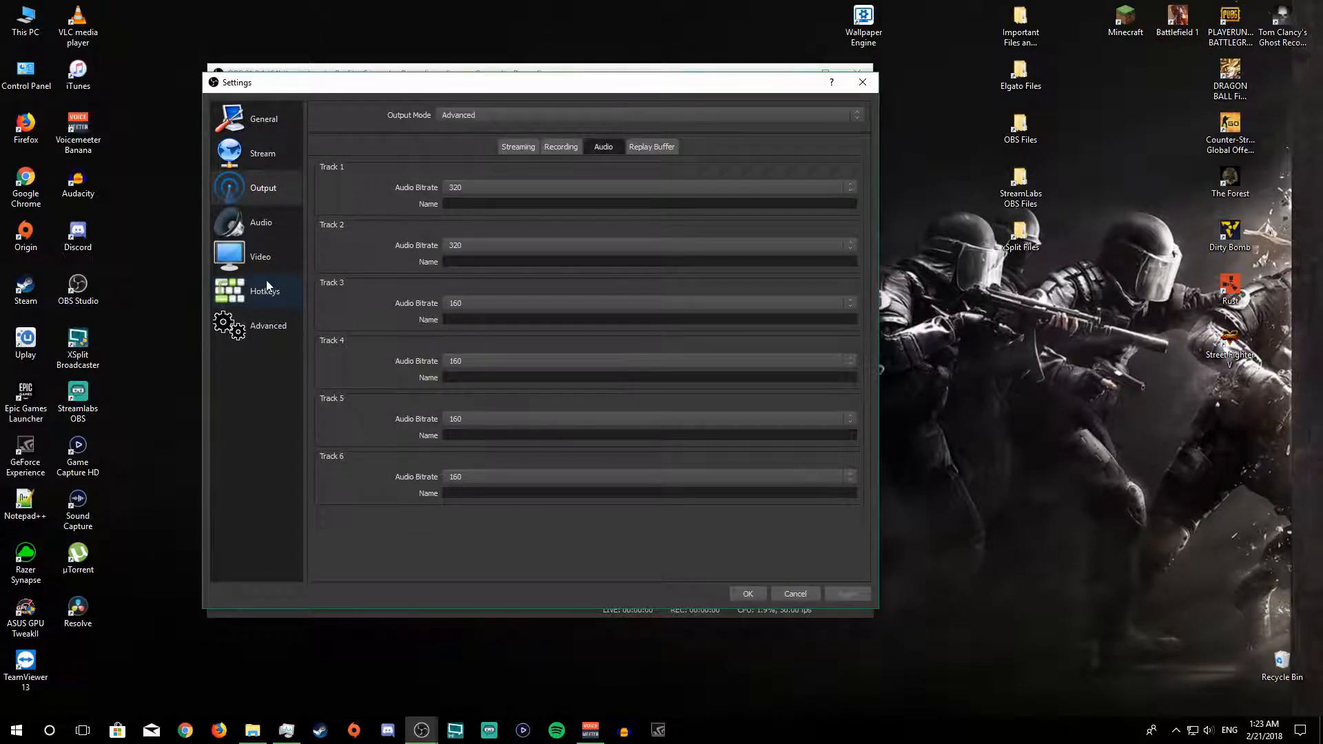
Step: Check the default sample rate format of the USB Audio CODEC microphone in the Windows recording device properties
click(250, 229)
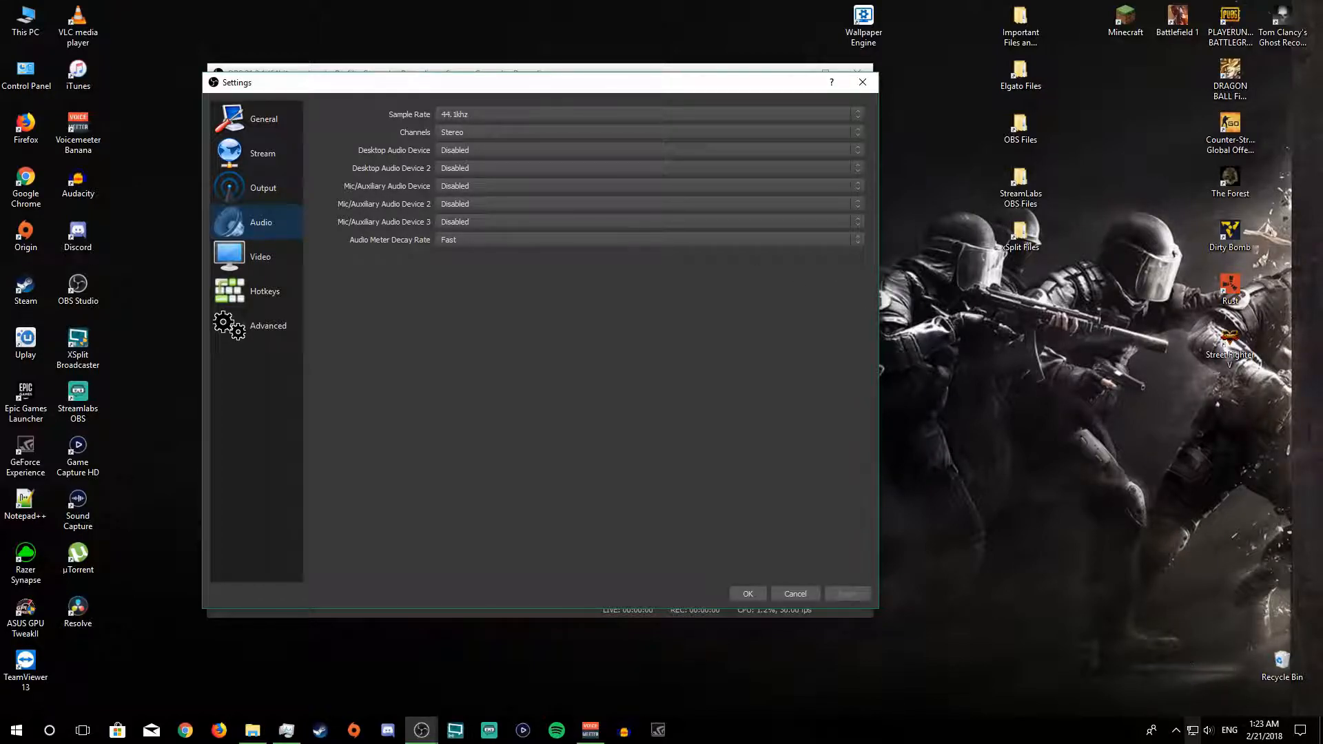
right_click(1211, 736)
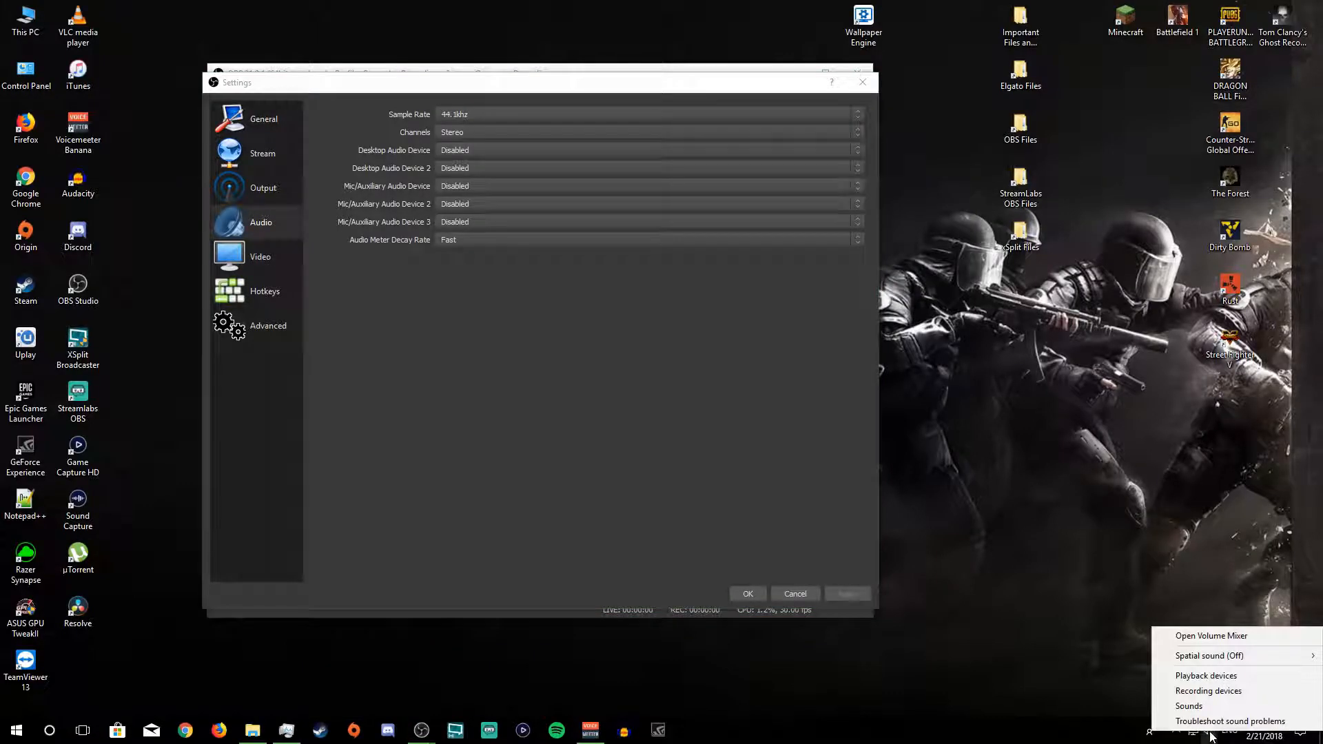
click(1202, 690)
click(272, 372)
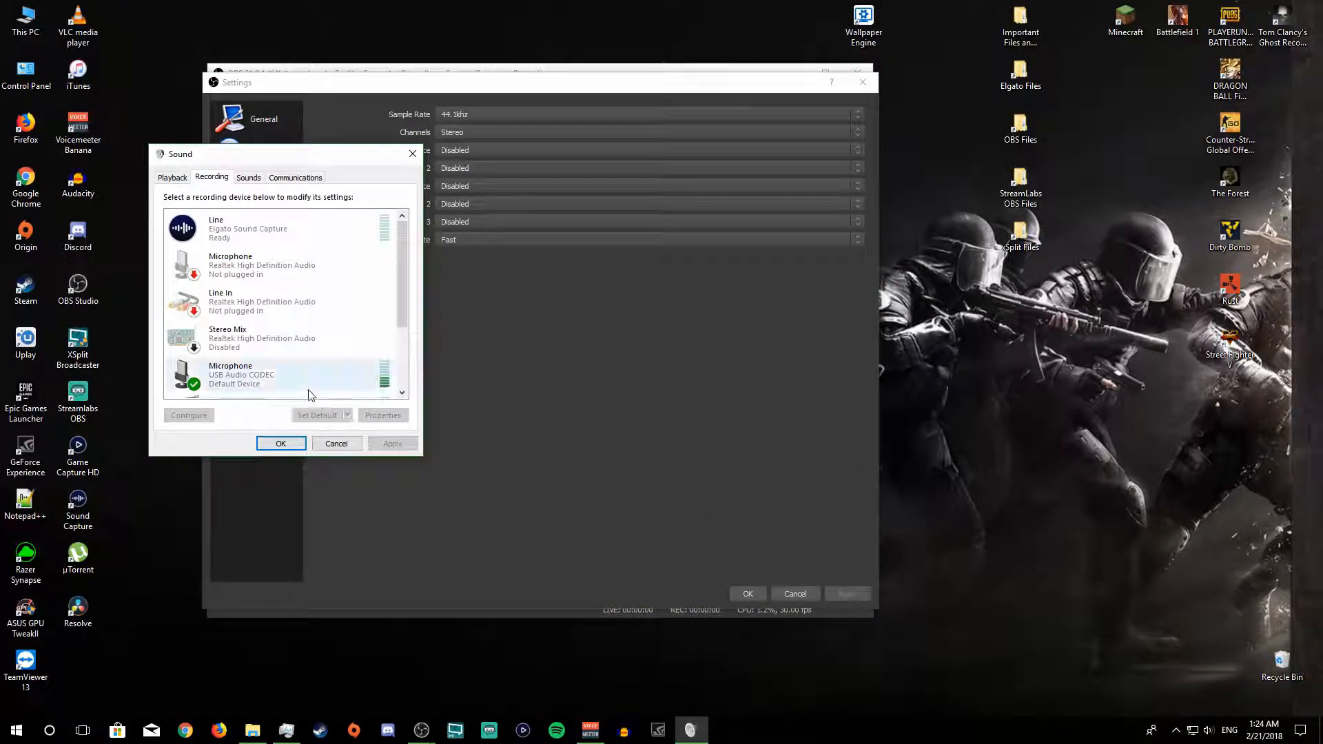
scroll(262, 345, down, 1)
click(256, 352)
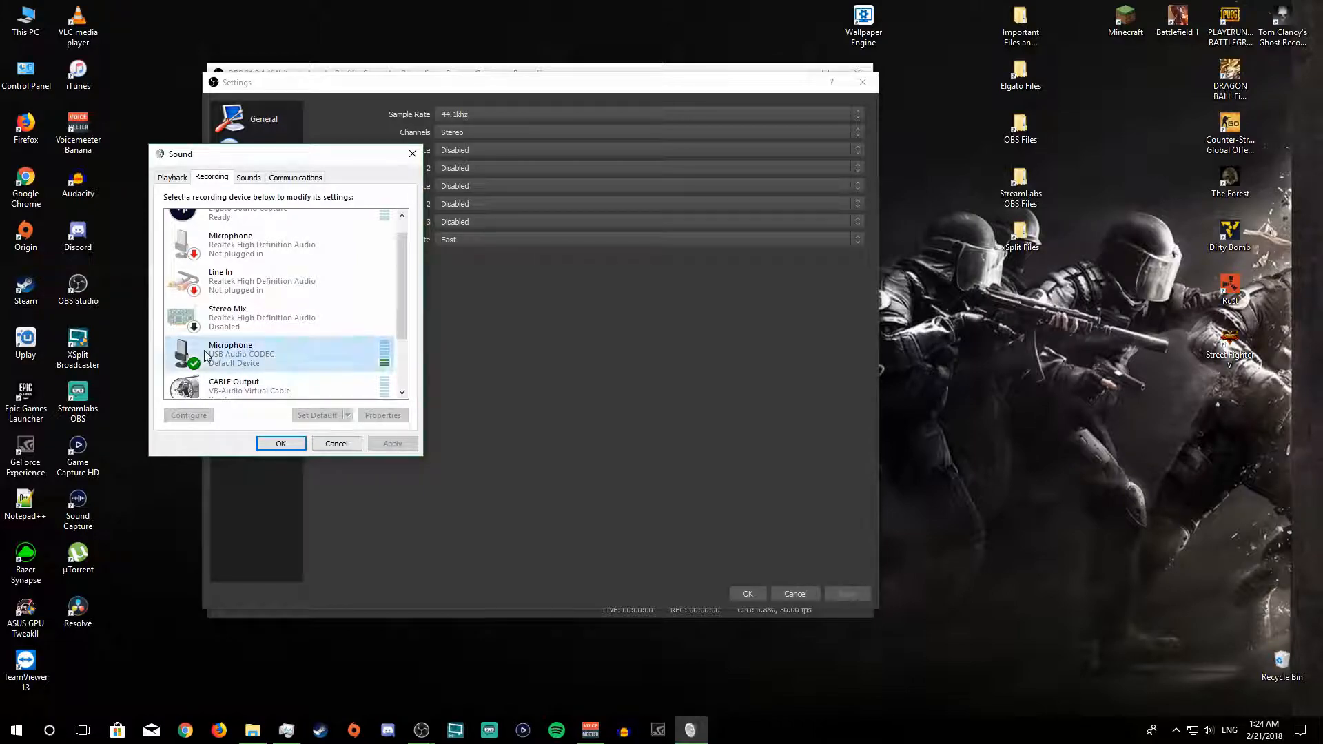
right_click(259, 356)
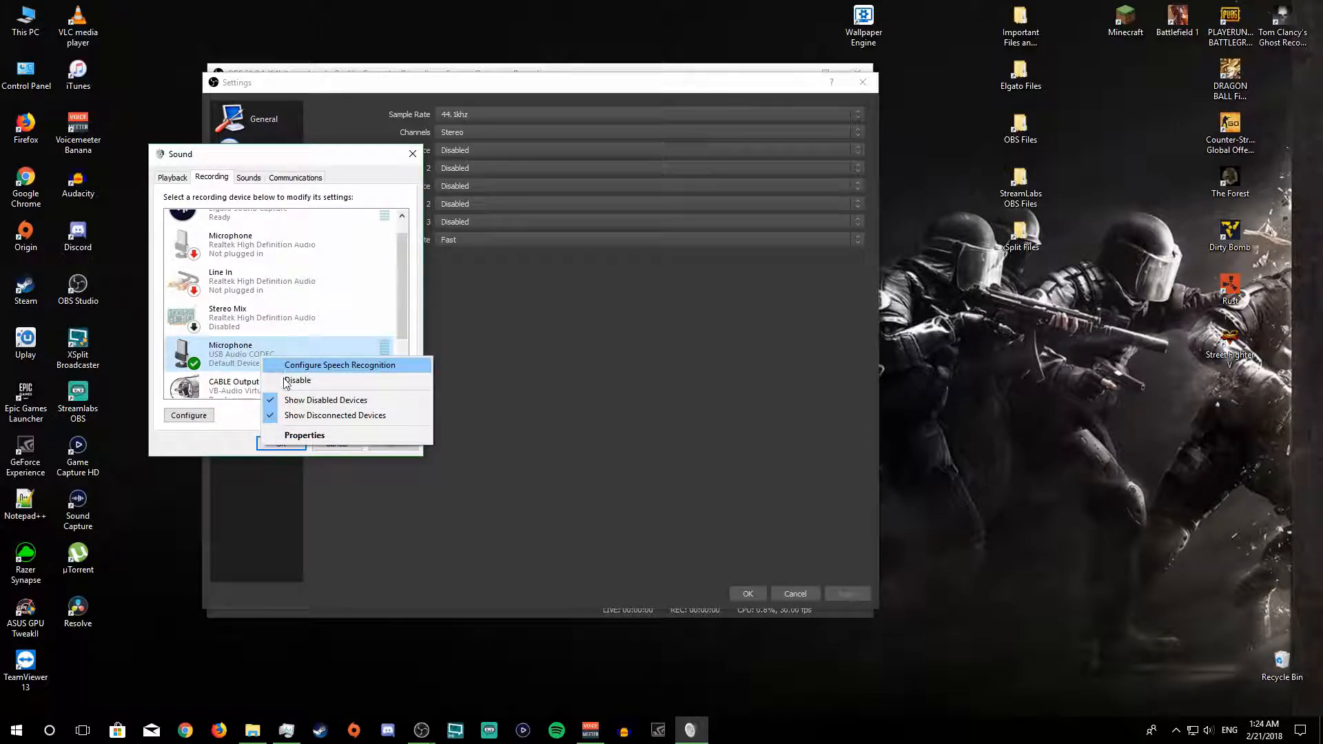
click(304, 435)
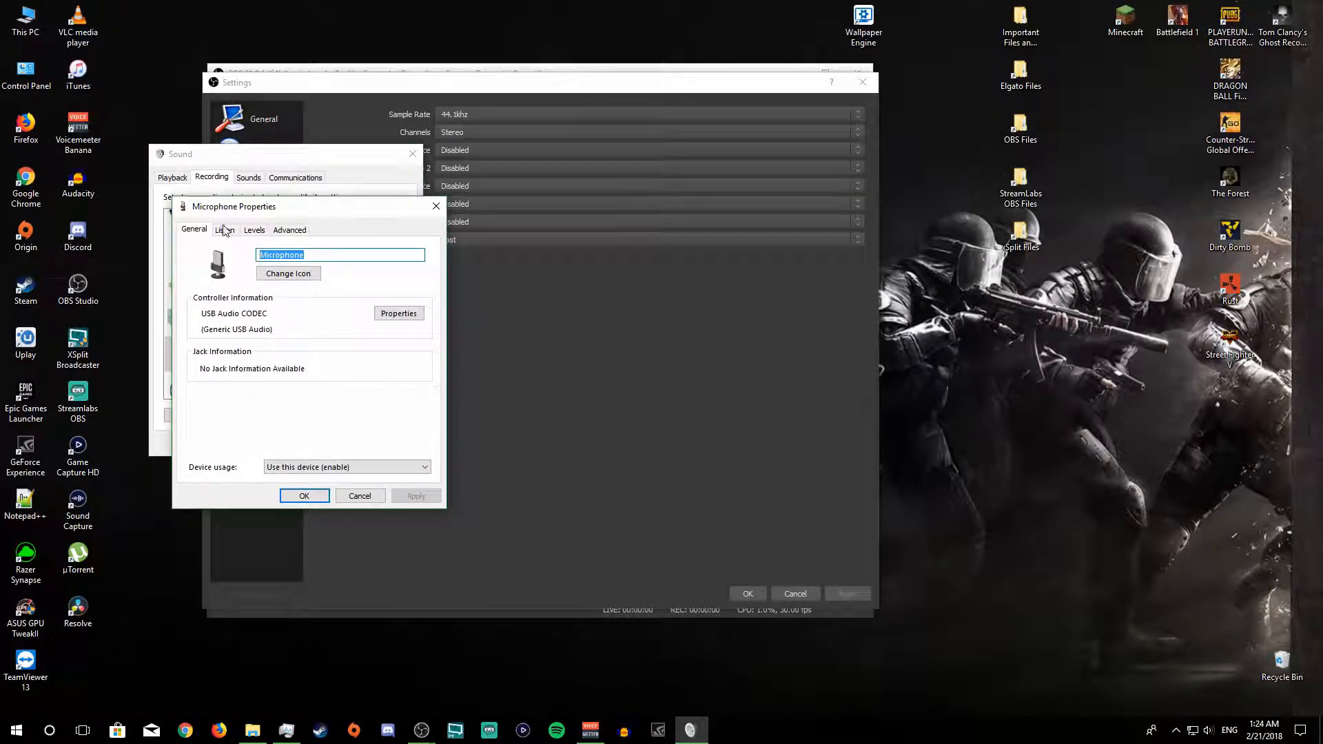
click(291, 230)
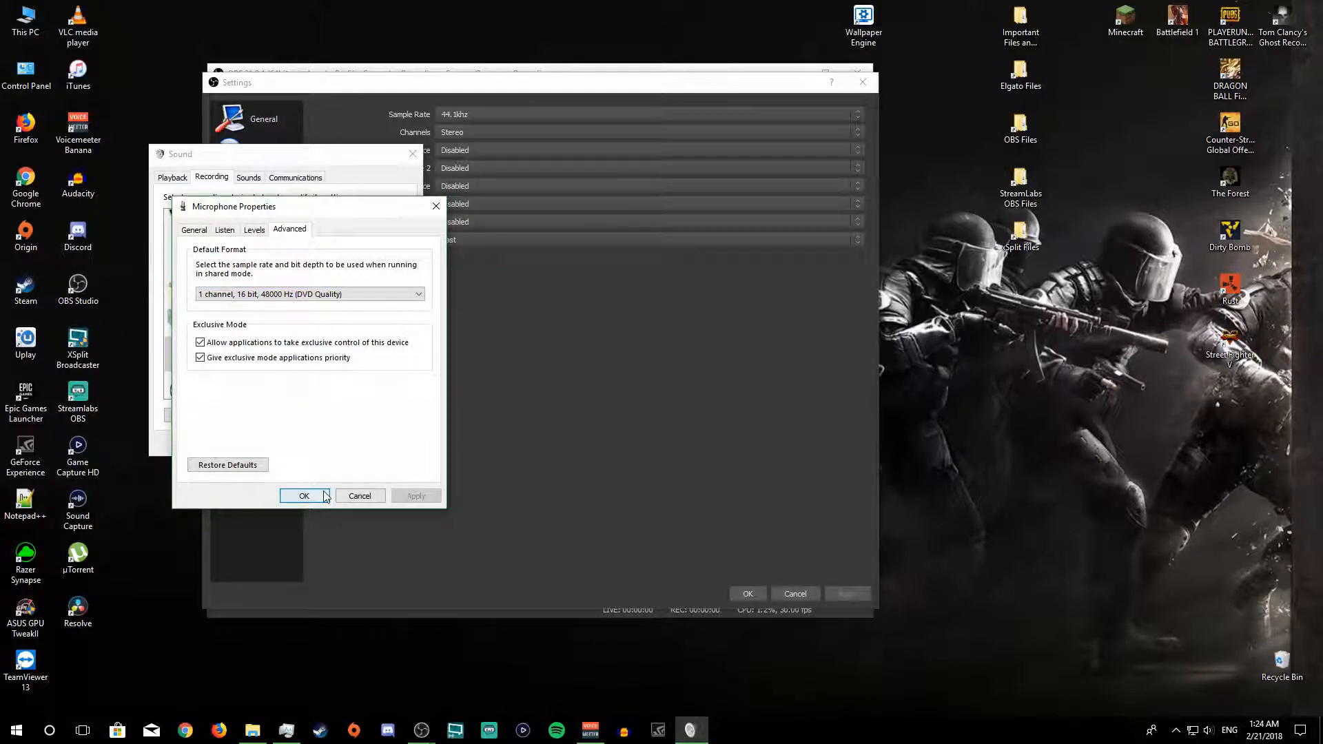
click(436, 206)
click(418, 154)
Step: Set the audio sample rate to 48khz and keep the channels at Stereo
click(485, 114)
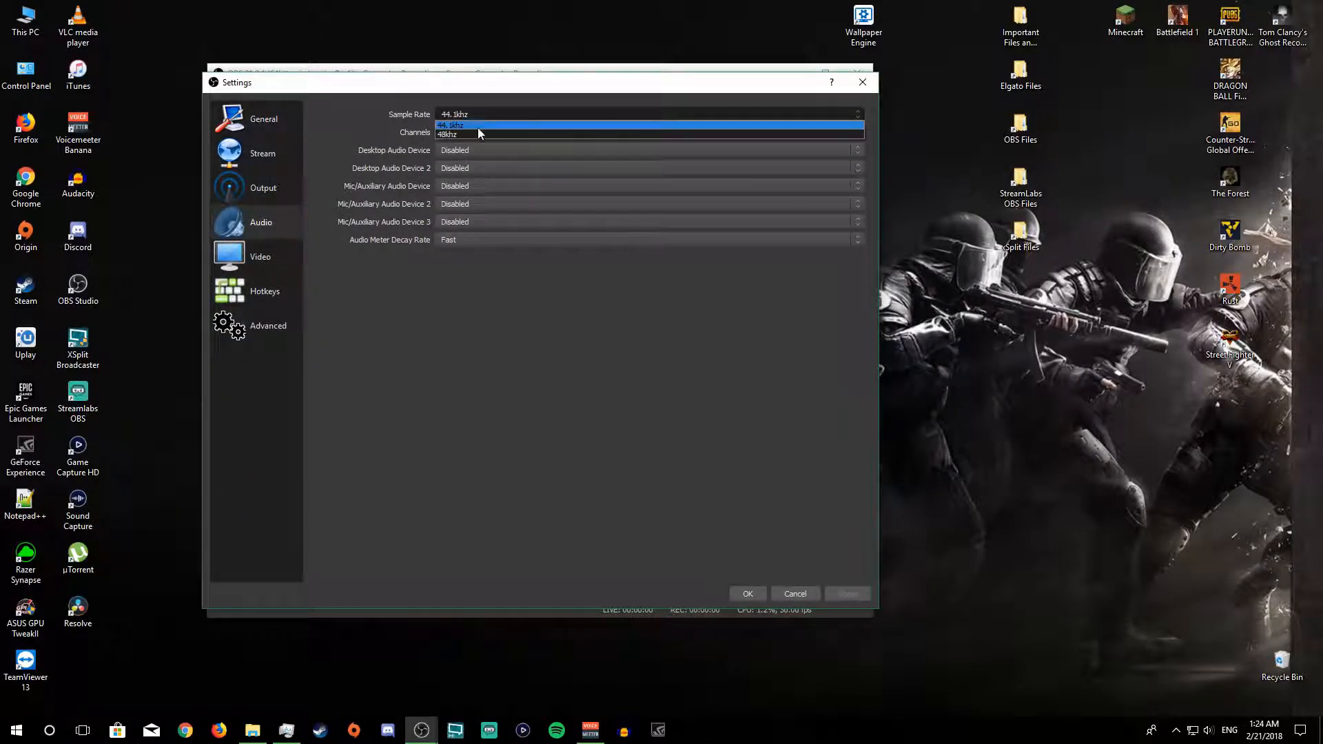
click(527, 122)
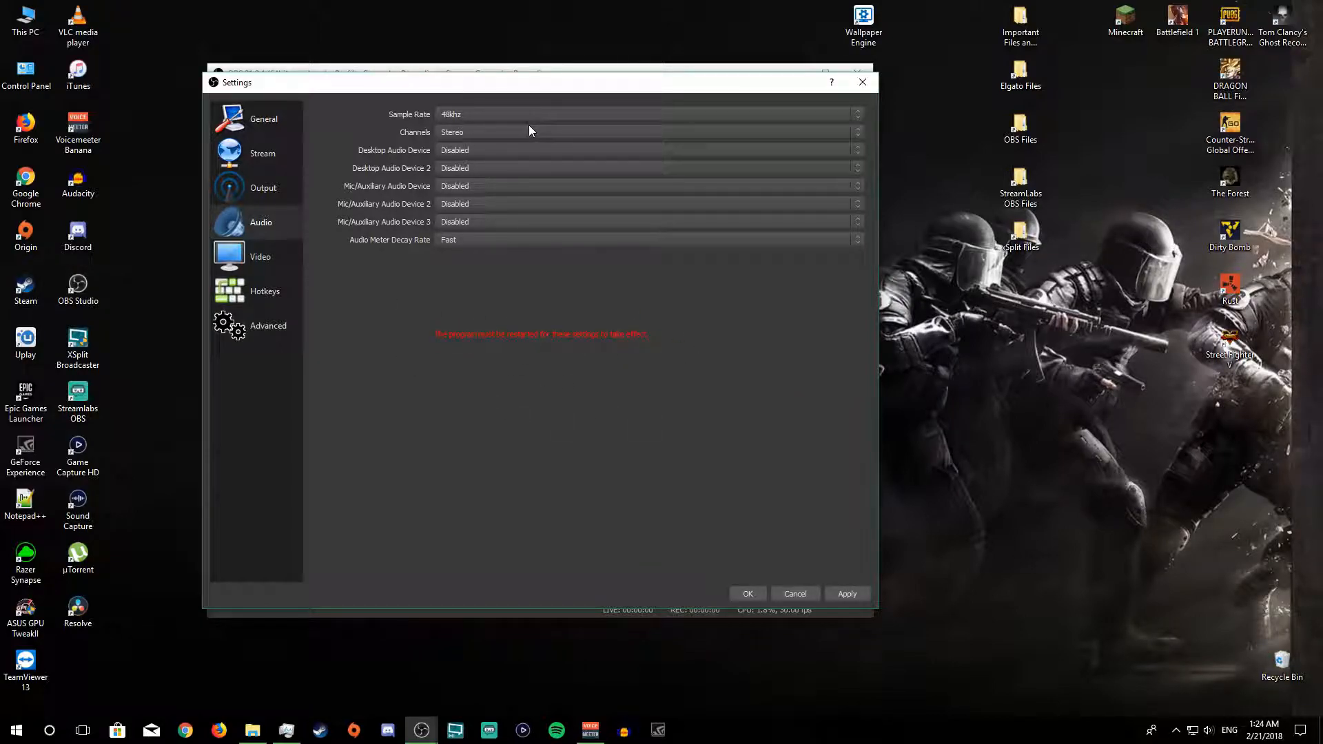
click(490, 135)
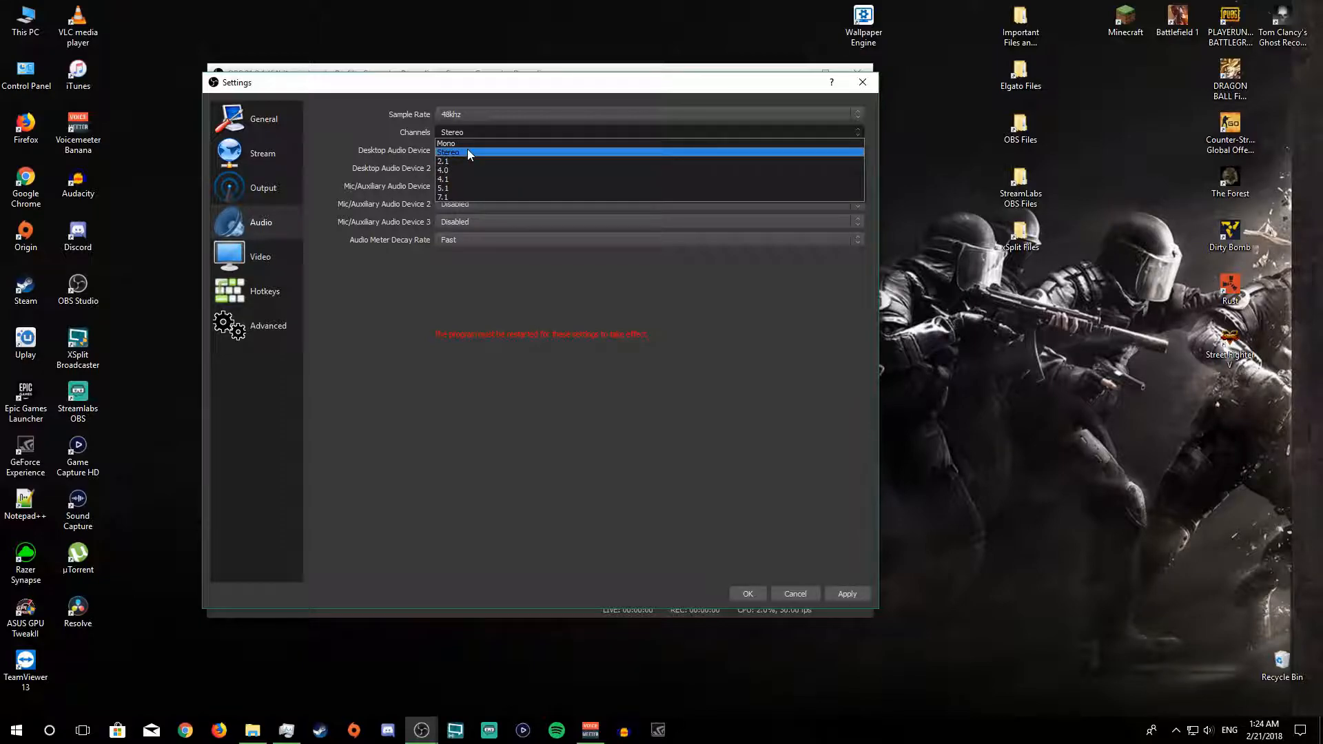
click(467, 150)
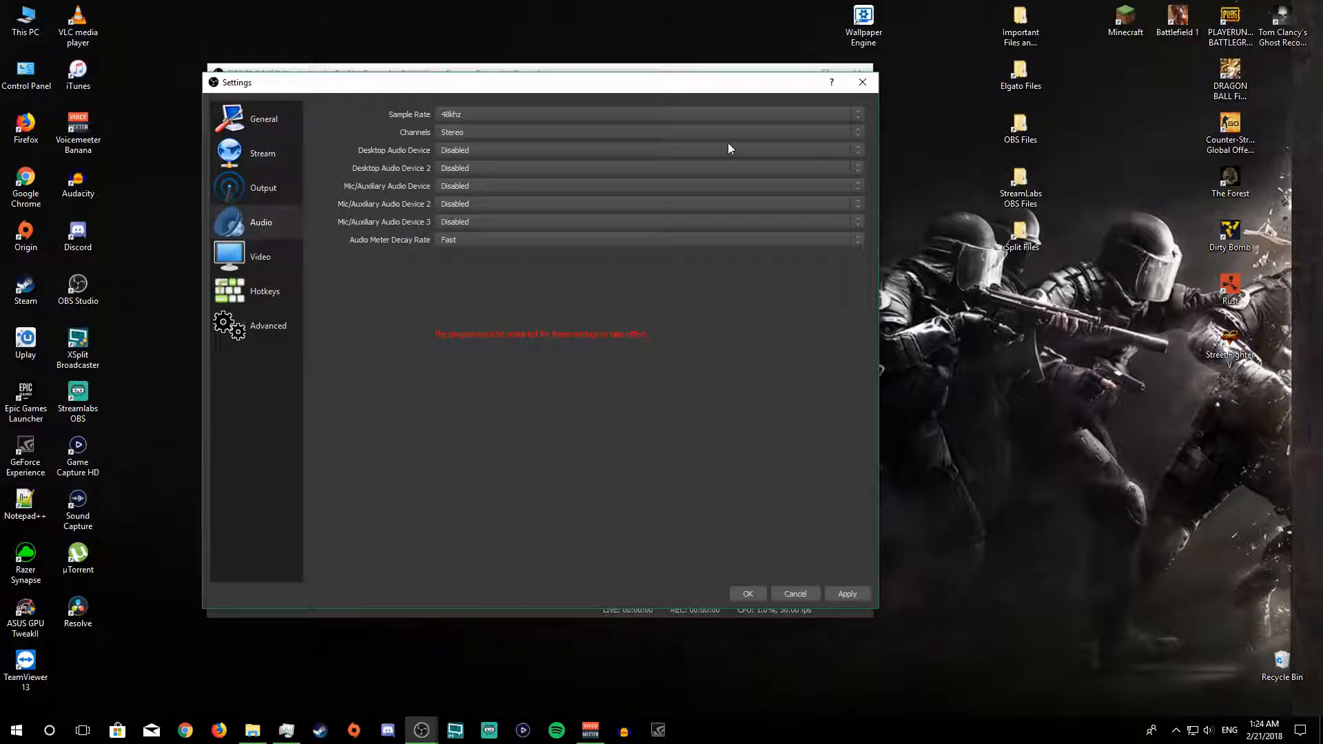
Step: Set the first desktop audio device to Default and leave Desktop Audio Device 2 disabled
click(471, 150)
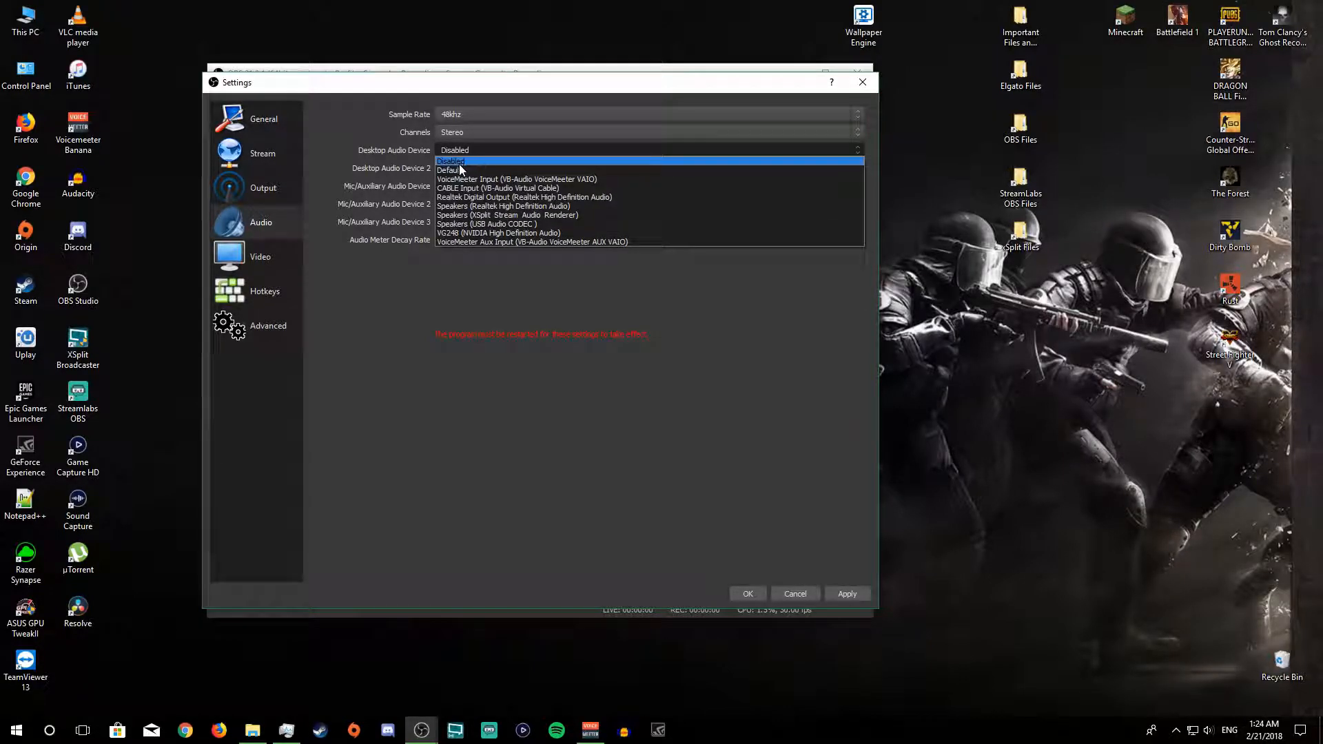
click(461, 164)
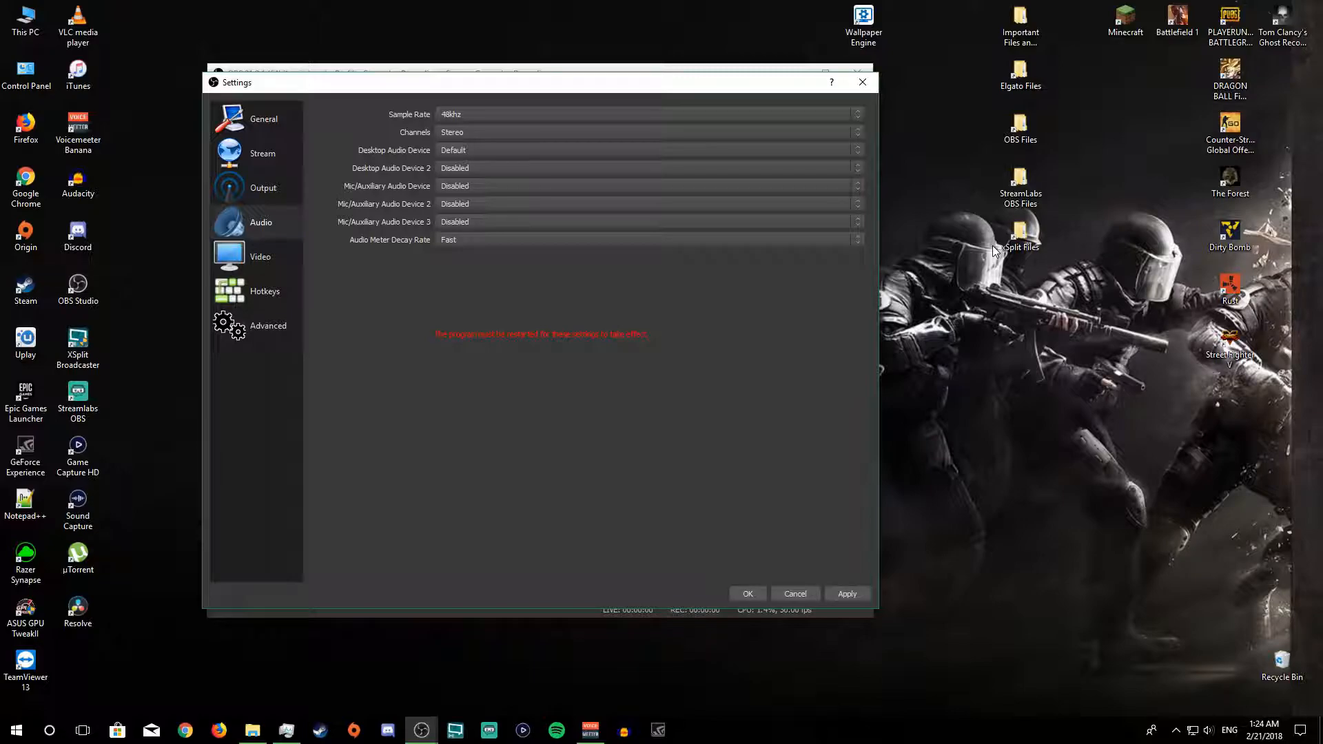
click(463, 170)
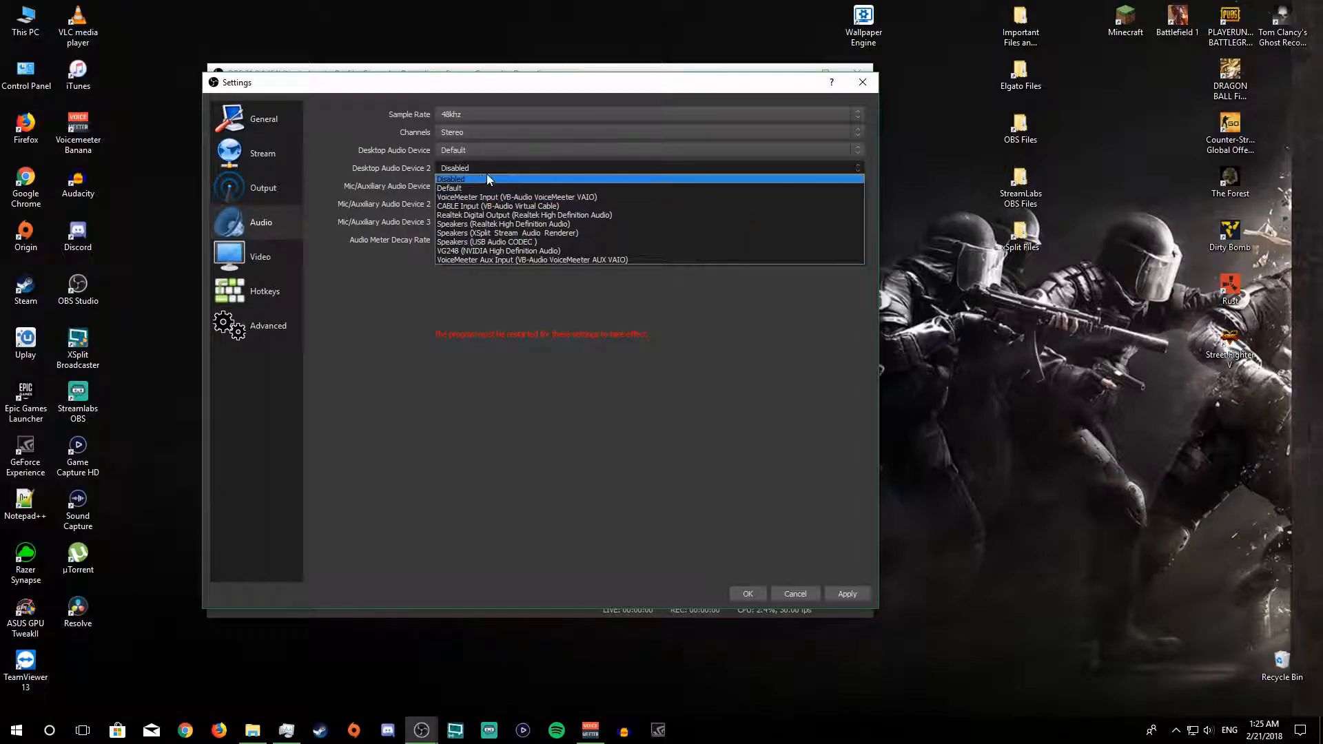
click(469, 179)
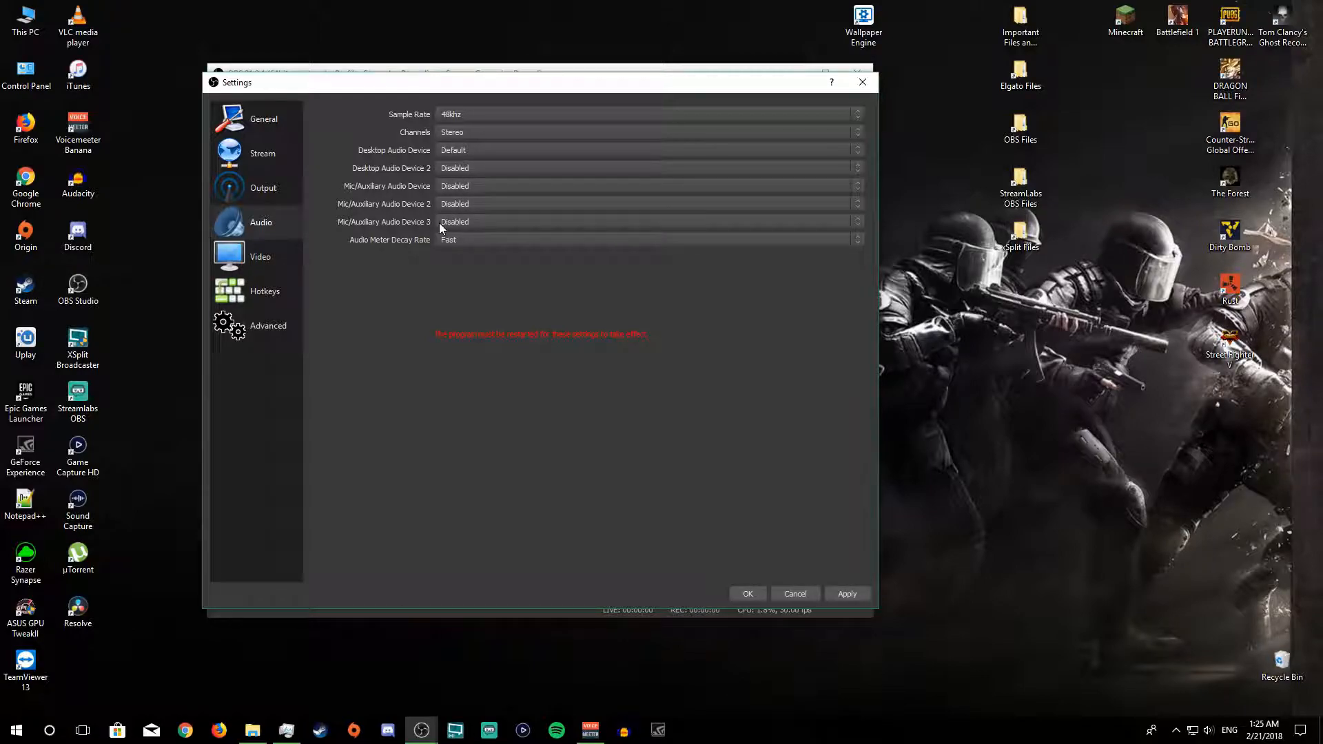
Step: Set the first Mic/Auxiliary audio device to CABLE Output (VB-Audio Virtual Cable) and apply the audio settings
click(453, 186)
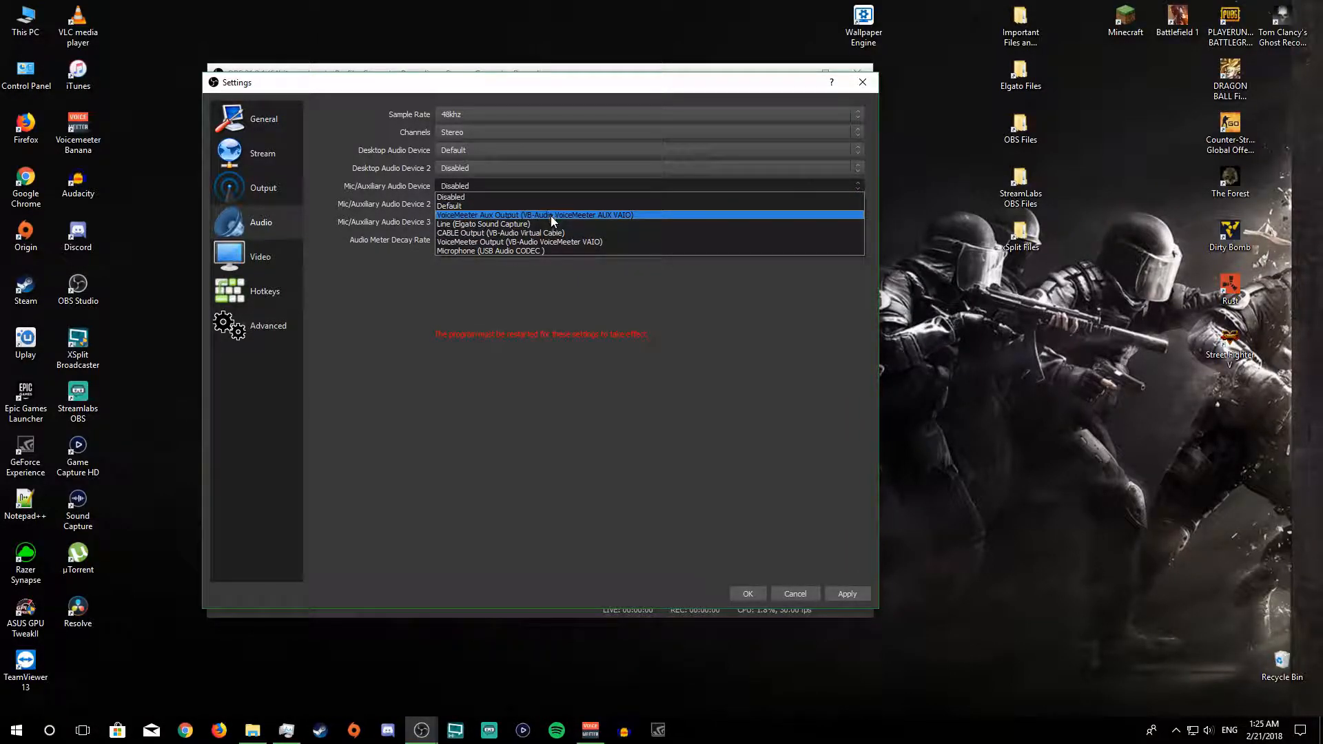
click(536, 245)
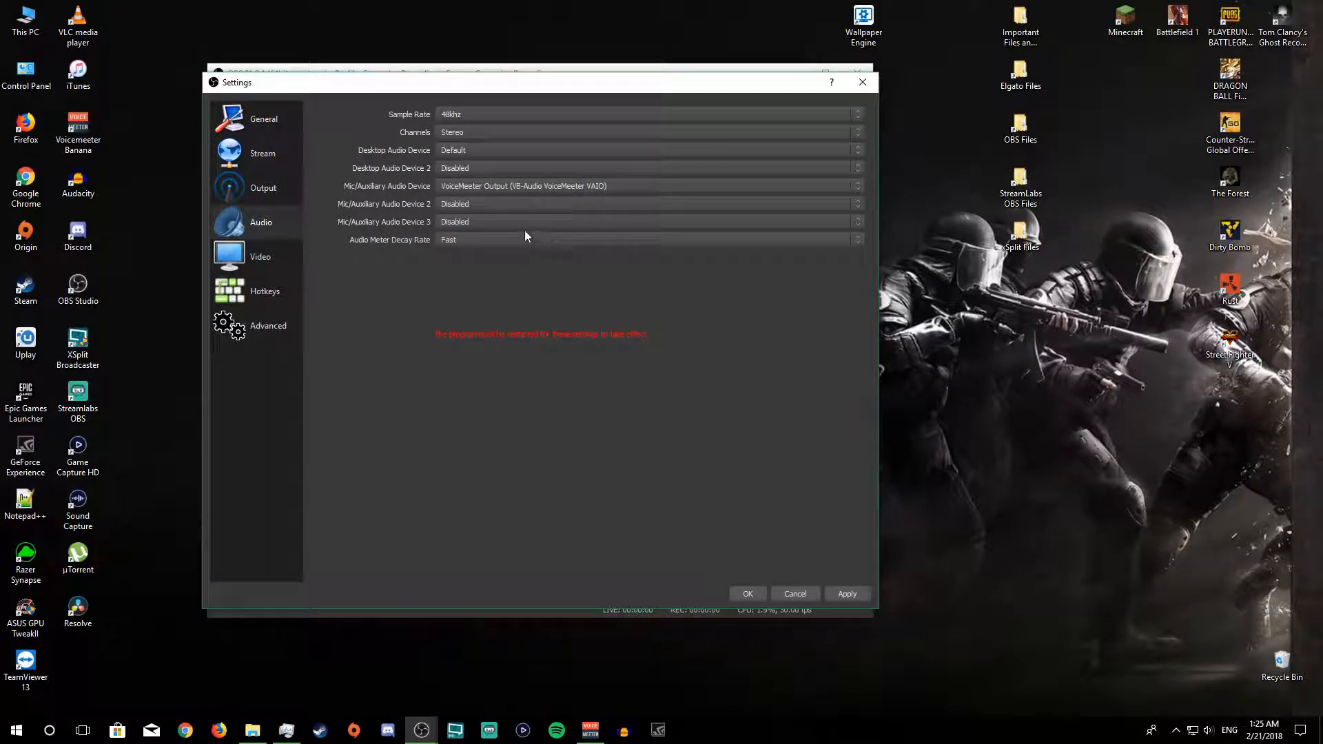
click(519, 190)
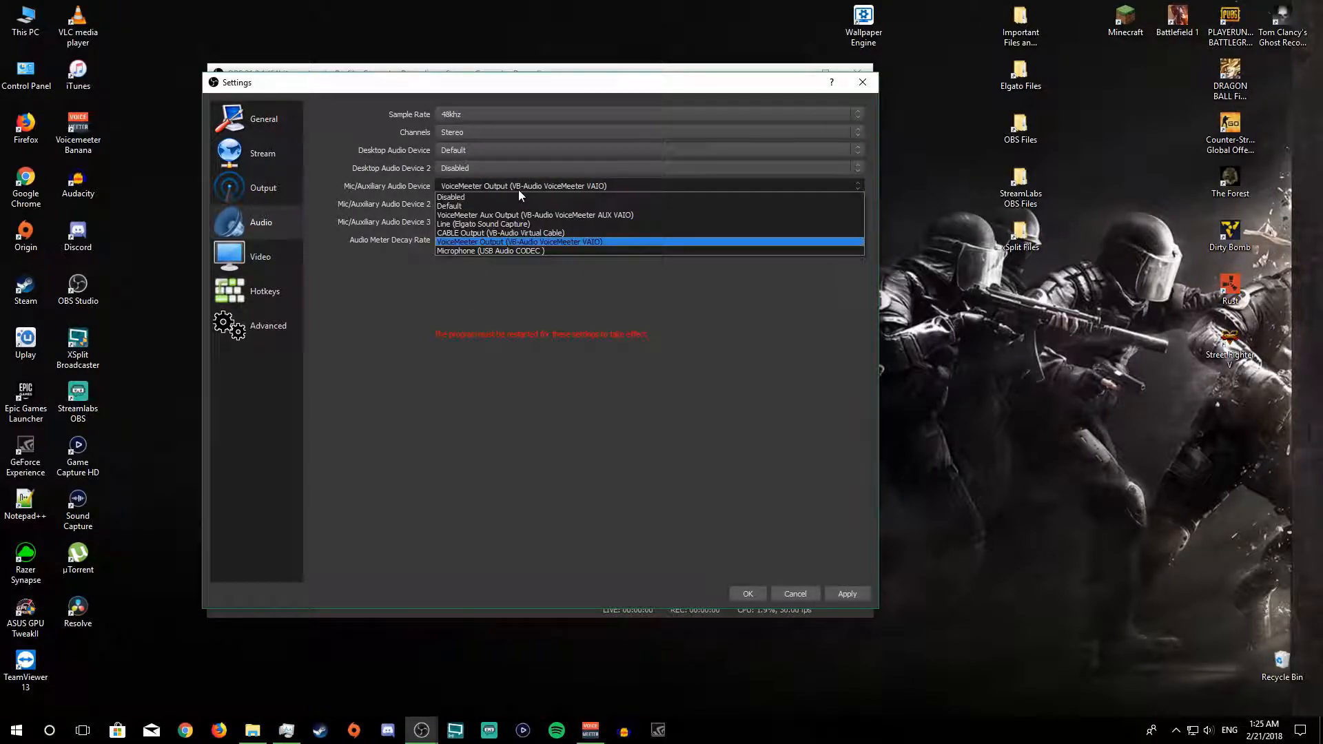
click(488, 232)
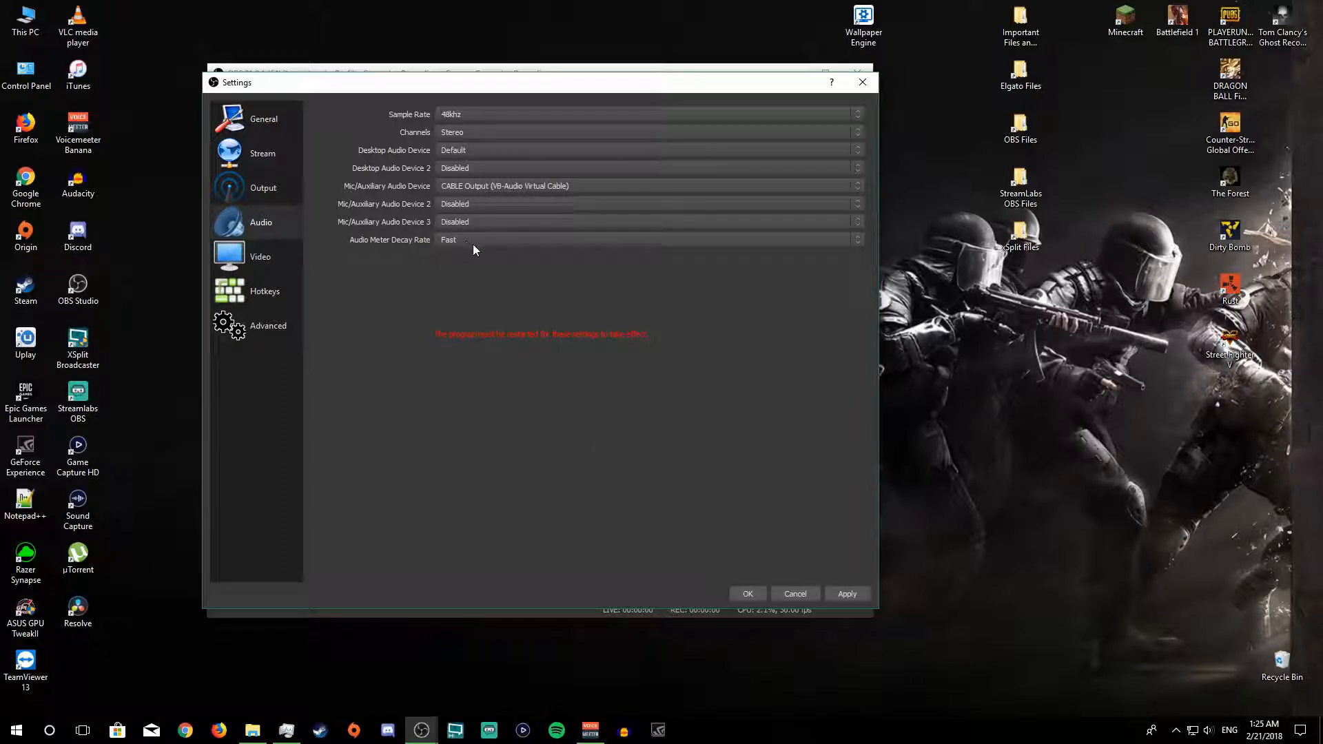
click(831, 591)
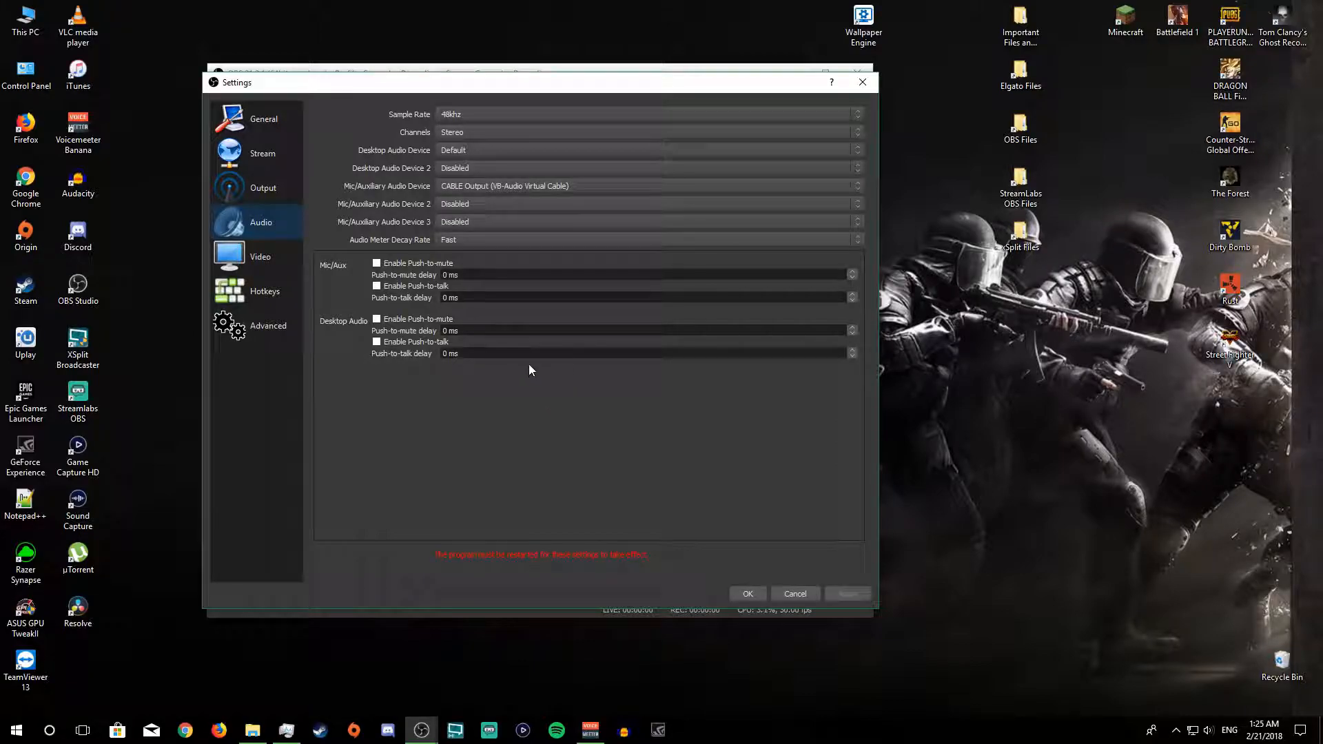
Step: Check the rescale output option in the recording output settings against the video resolution settings
click(246, 260)
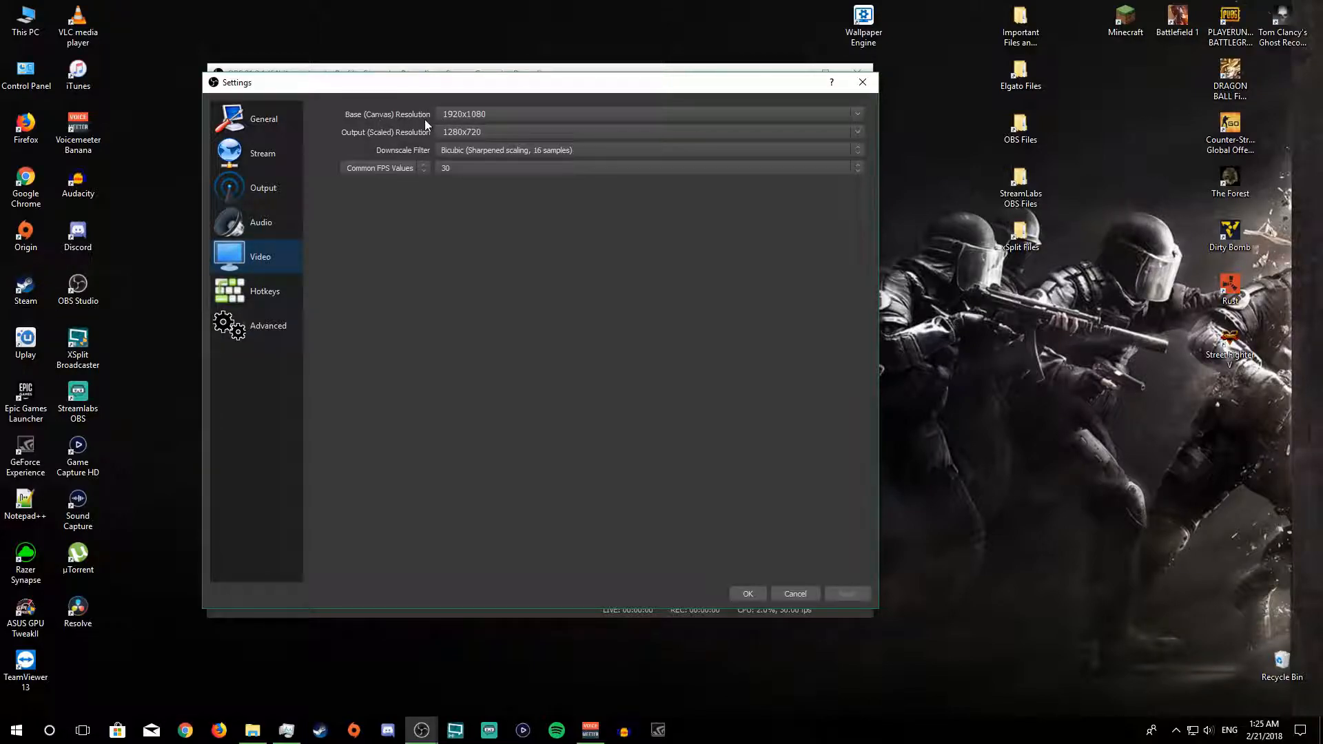
click(266, 195)
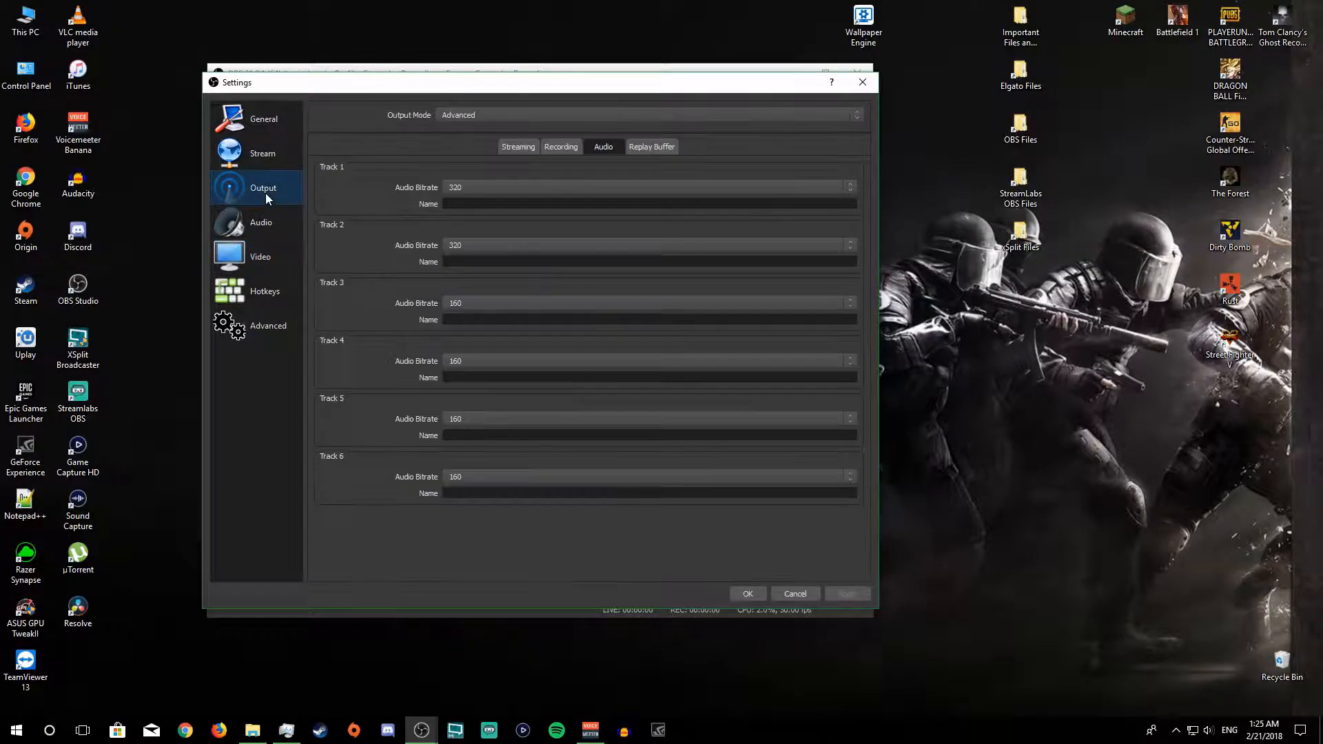
click(563, 151)
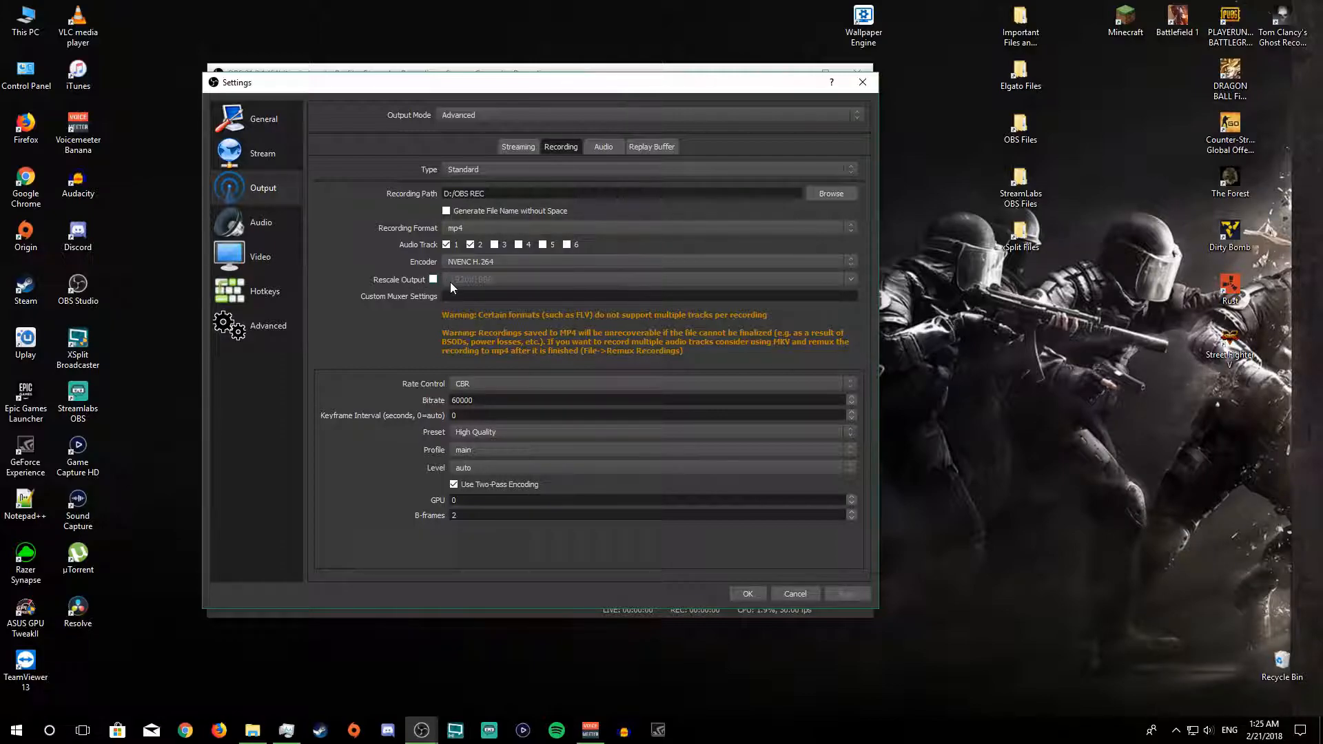
Step: Keep the base canvas resolution at 1920x1080 and set the output scaled resolution to 1920x1080 in the video settings
click(264, 250)
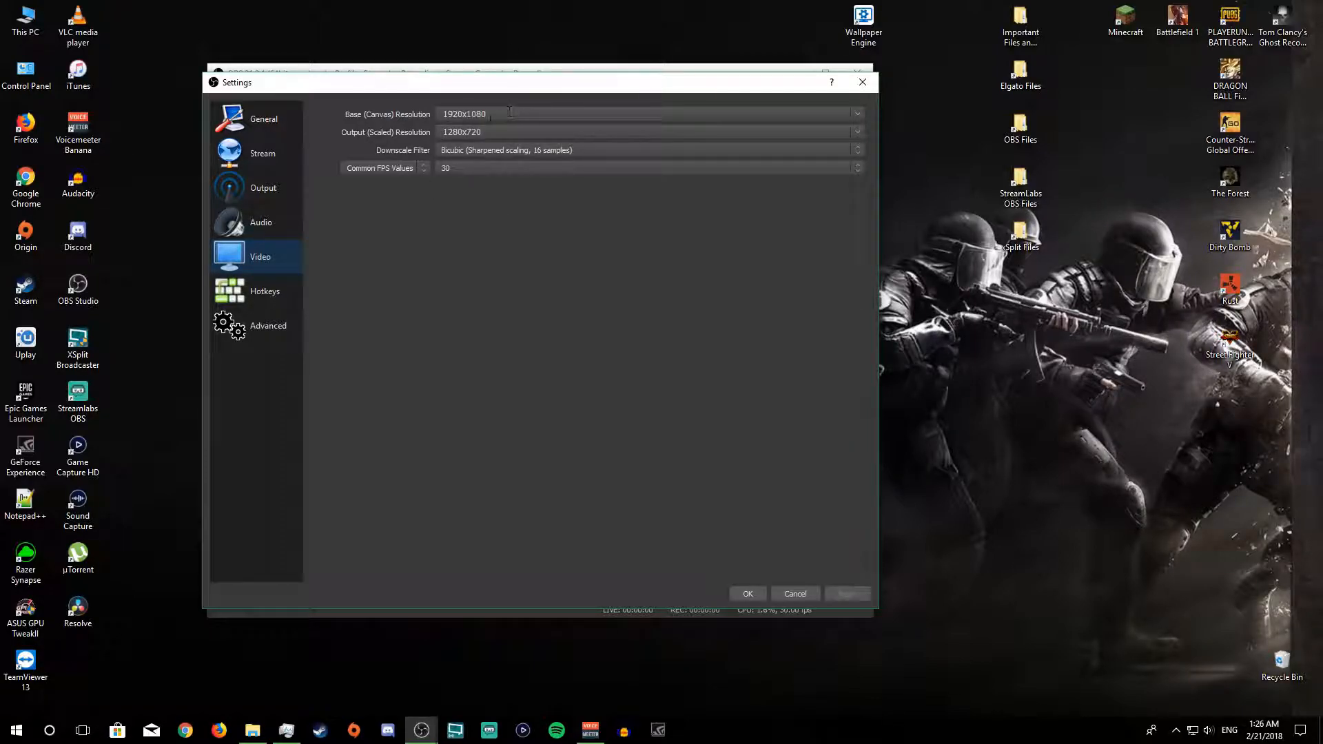
click(862, 114)
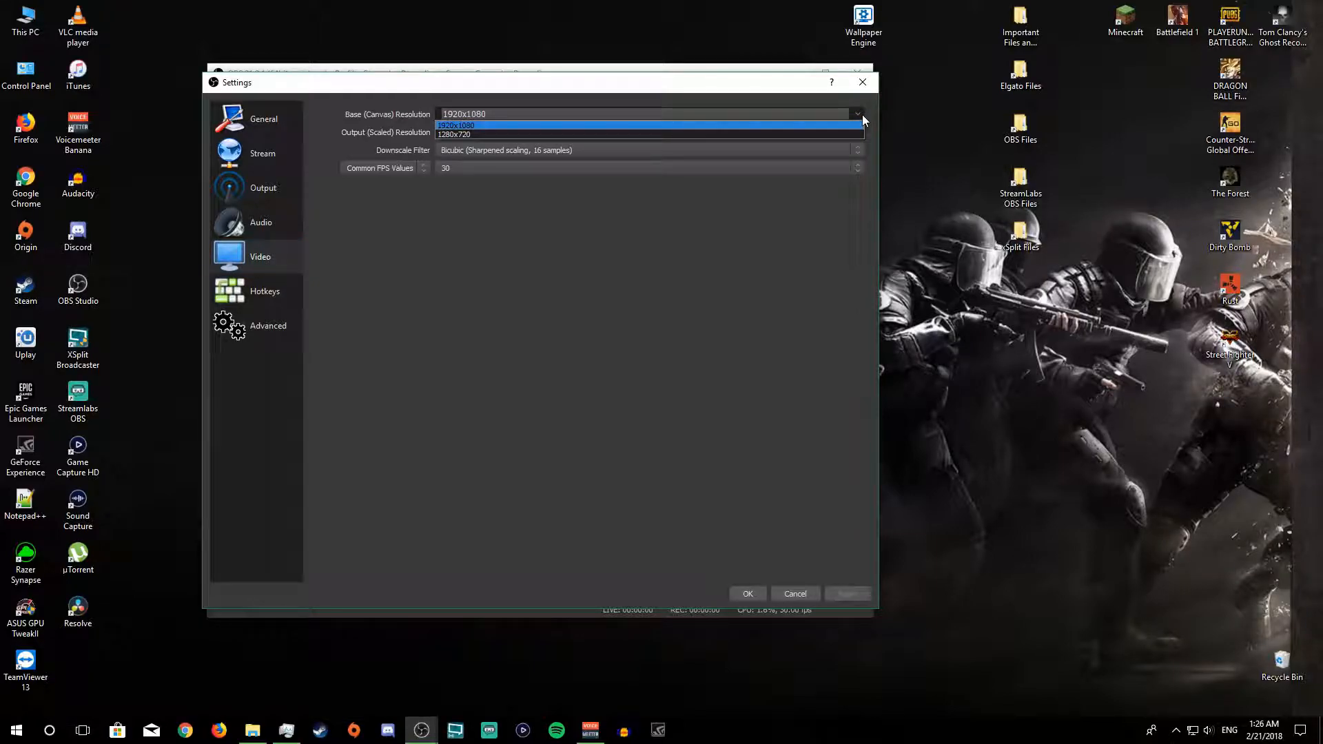
click(605, 109)
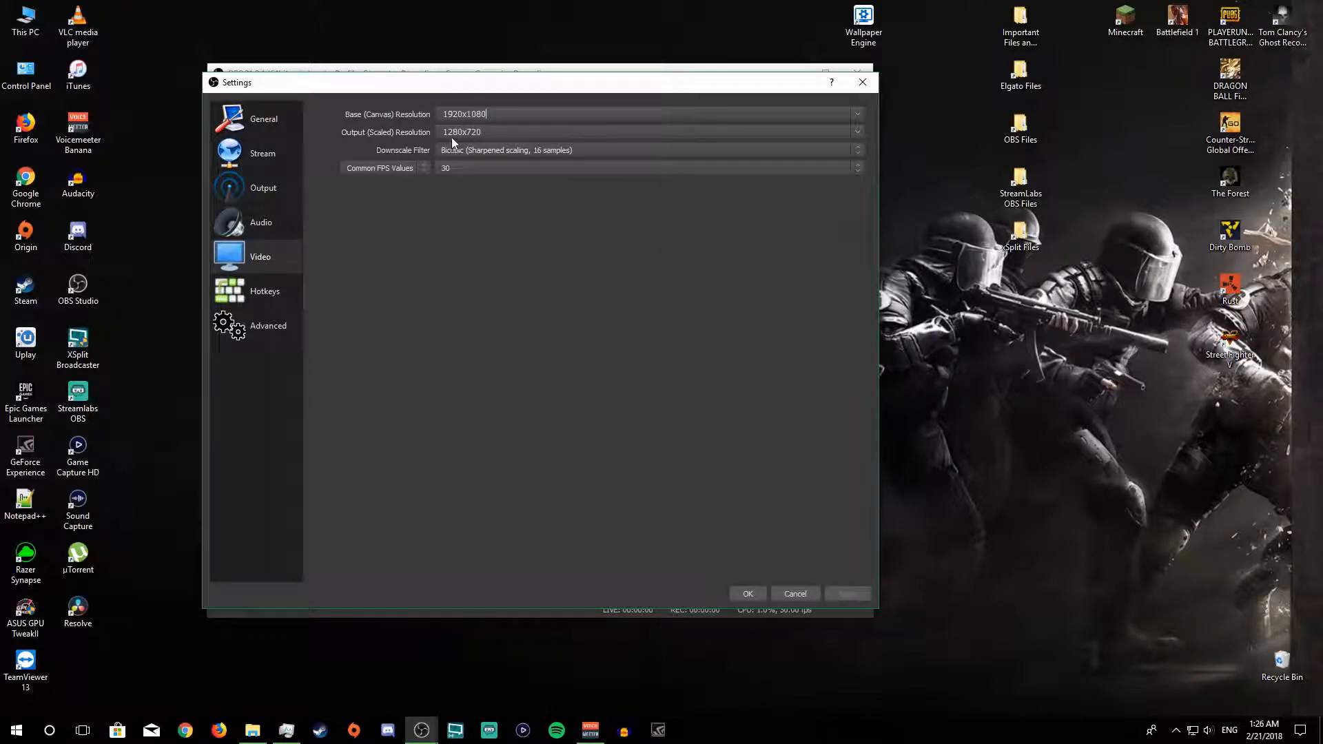
click(860, 131)
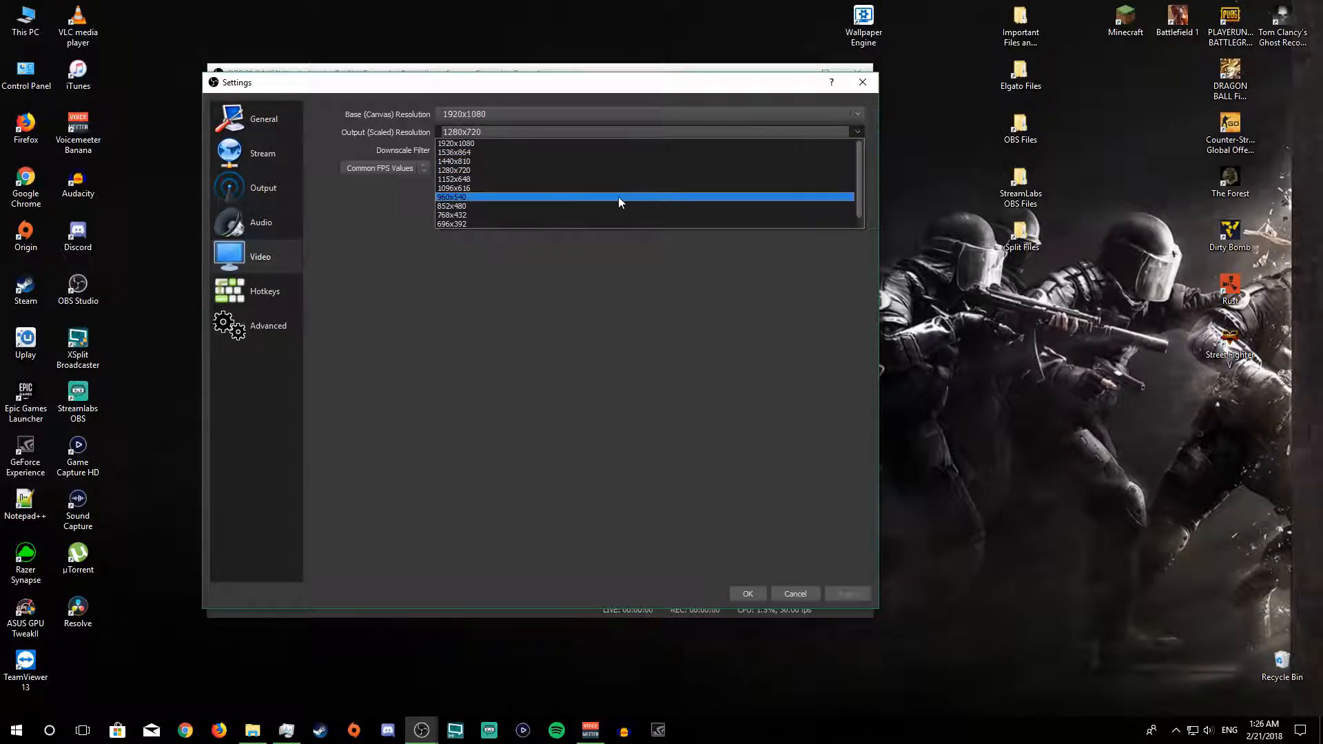
click(473, 142)
click(854, 131)
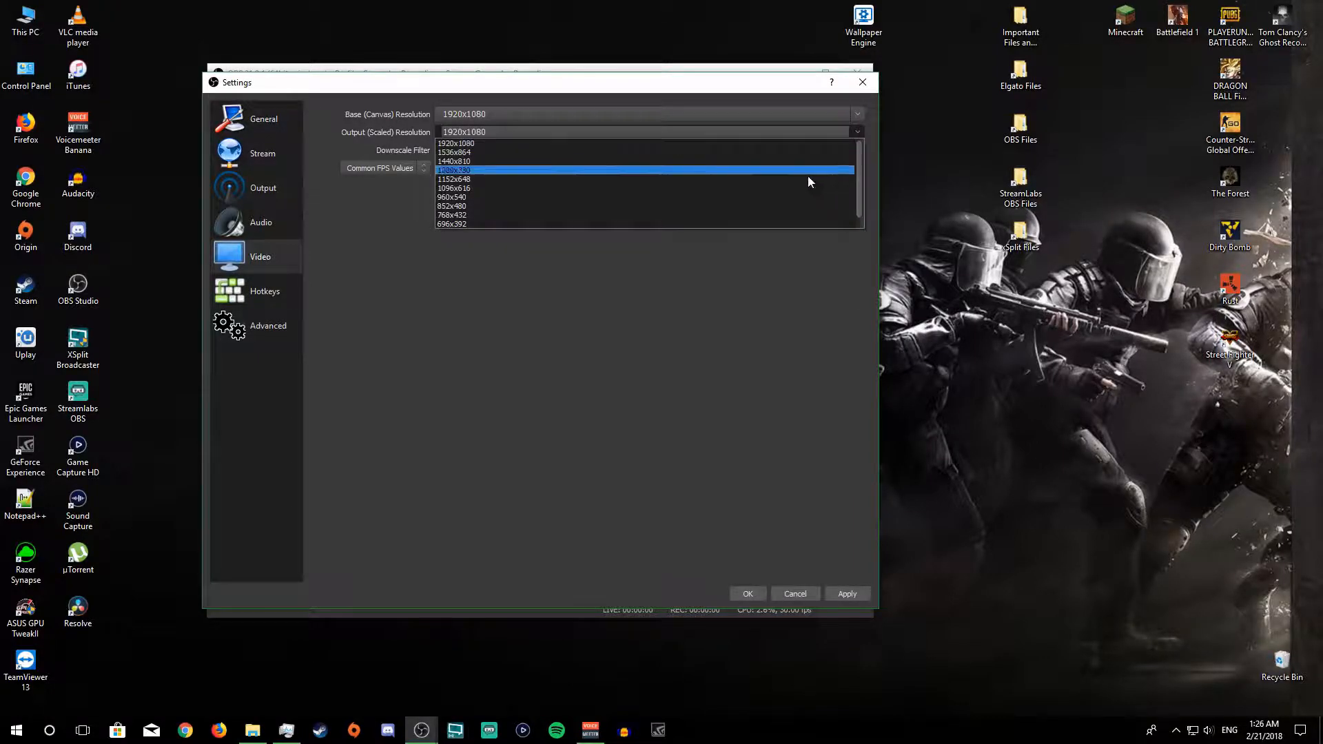
click(650, 259)
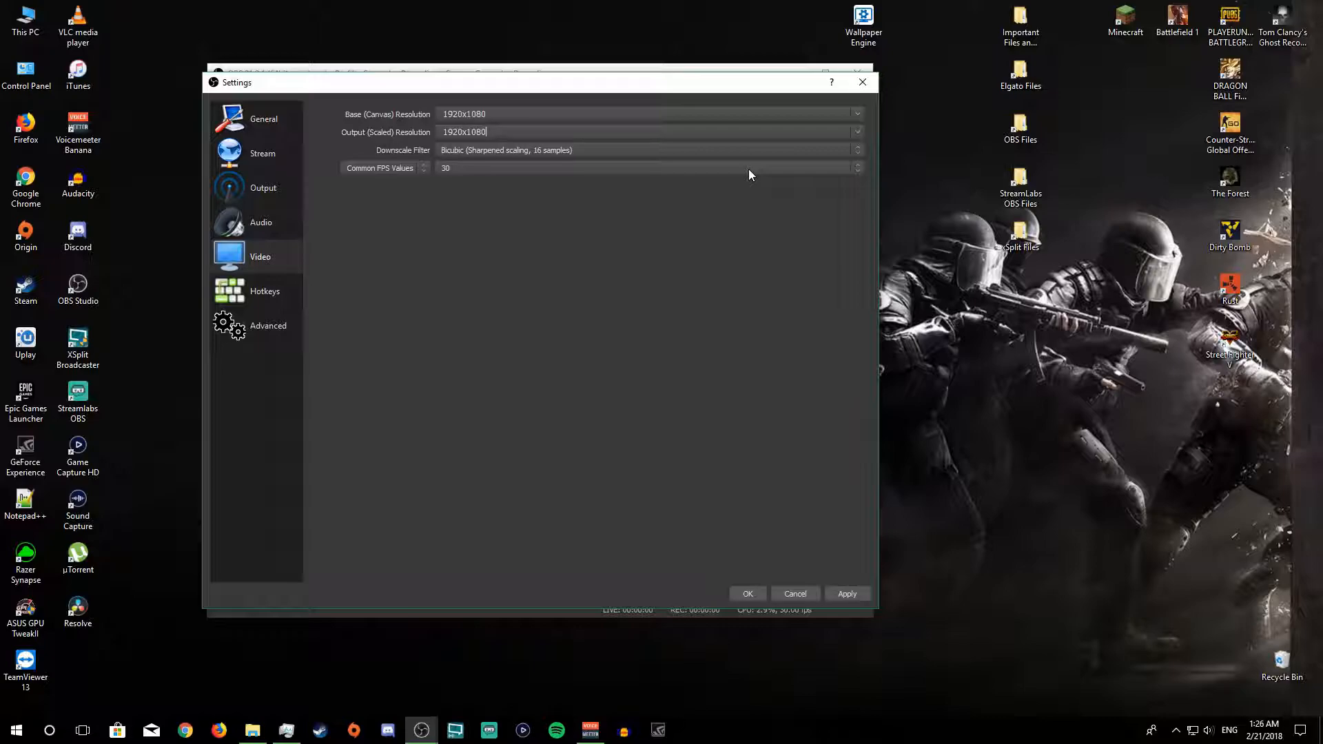
Step: Set the downscale filter to Bilinear (Fastest, but blurry if scaling) and the common FPS value to 60, and apply the video settings
click(496, 151)
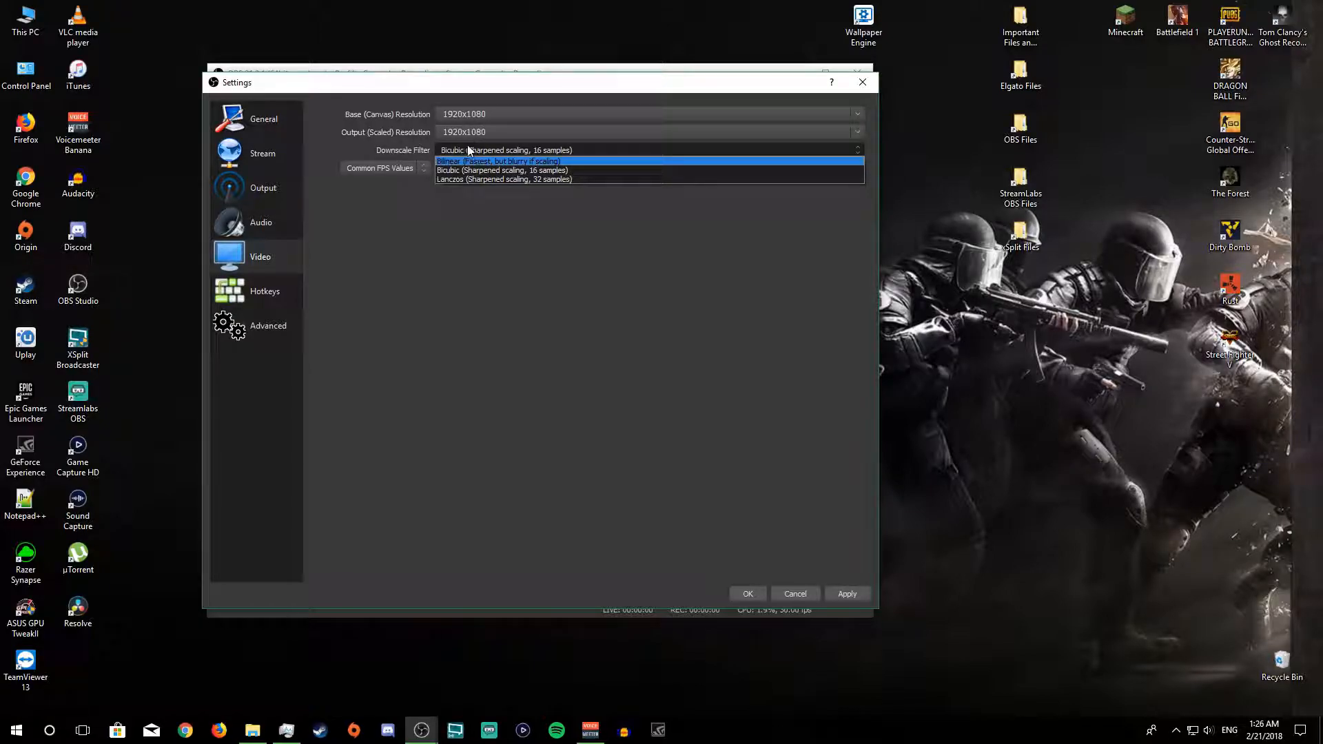
click(455, 162)
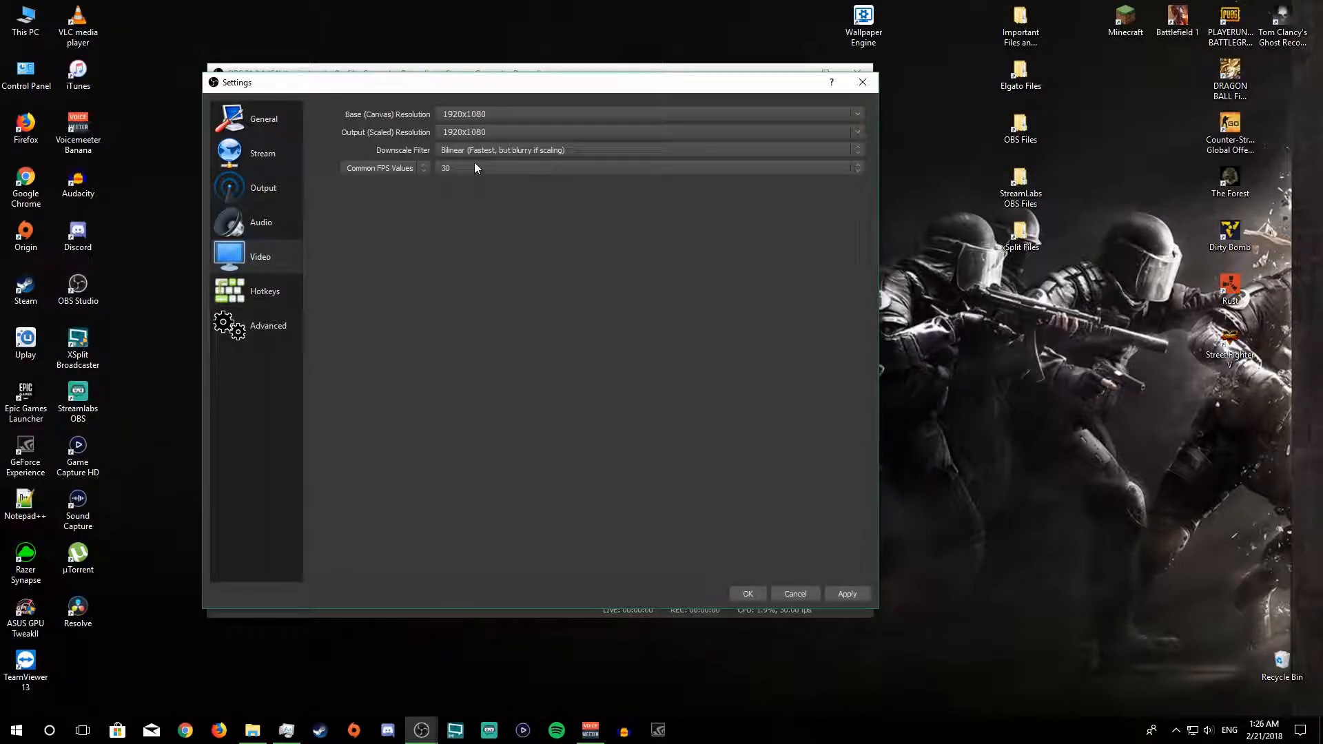
click(846, 168)
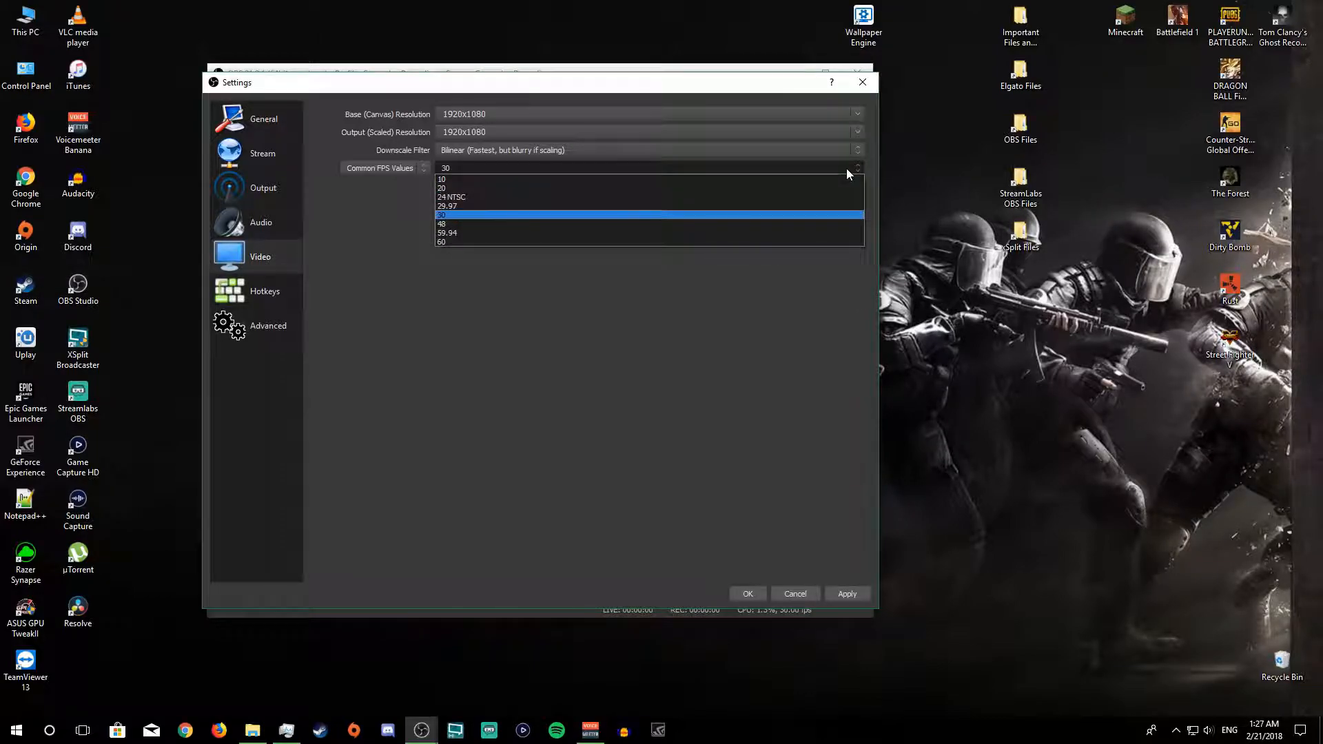
click(571, 247)
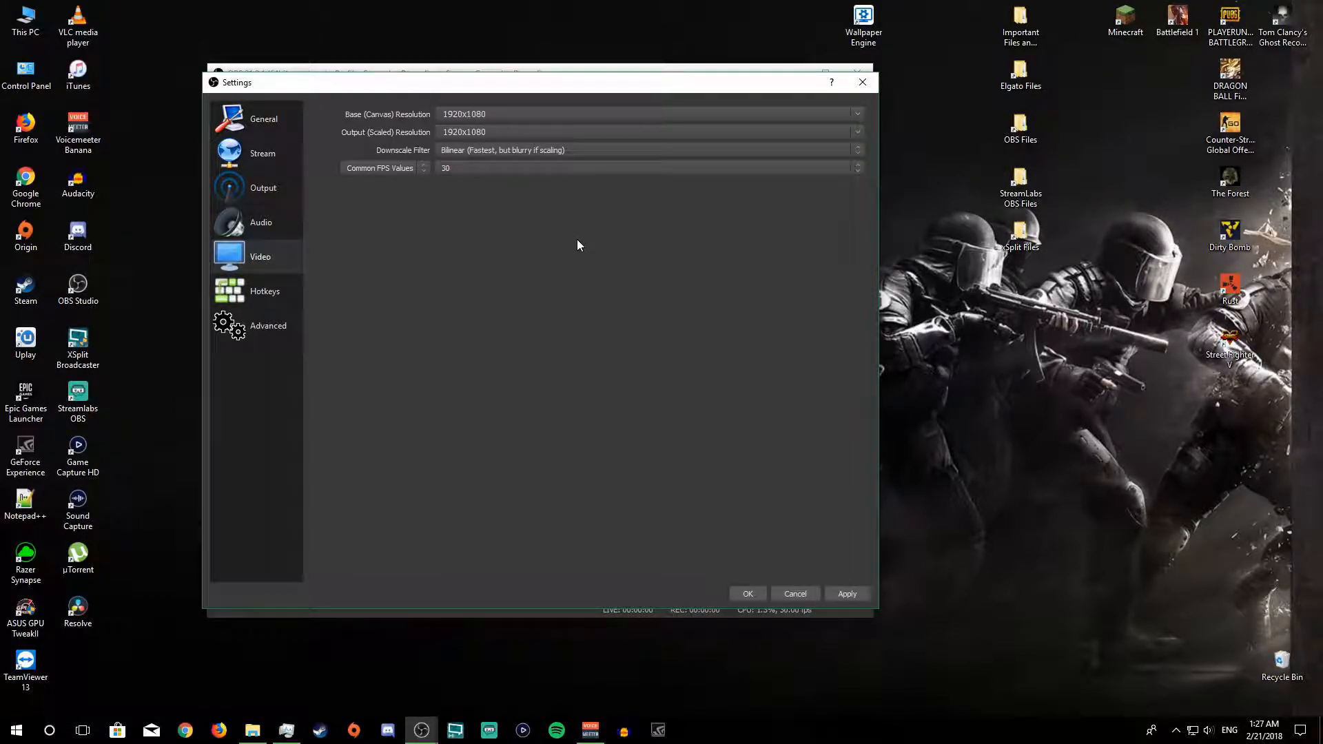
click(599, 169)
click(502, 241)
click(529, 172)
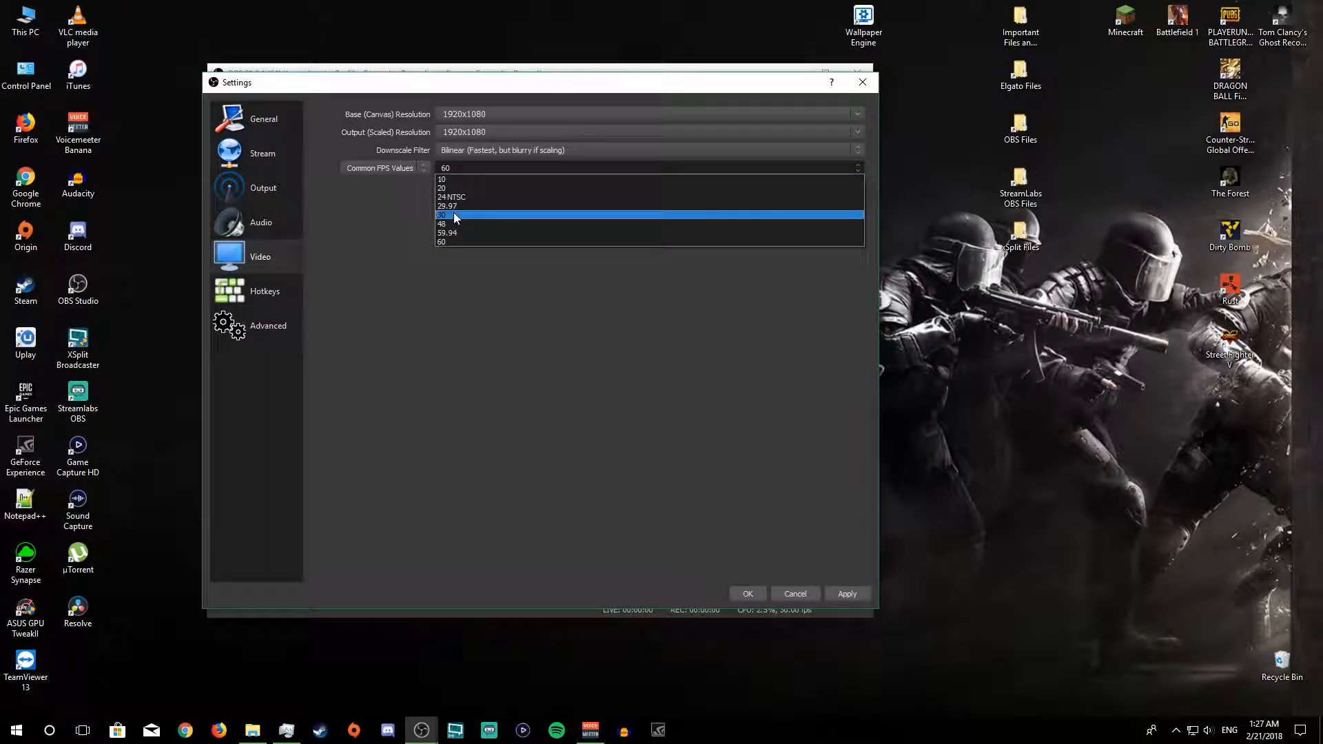
click(478, 333)
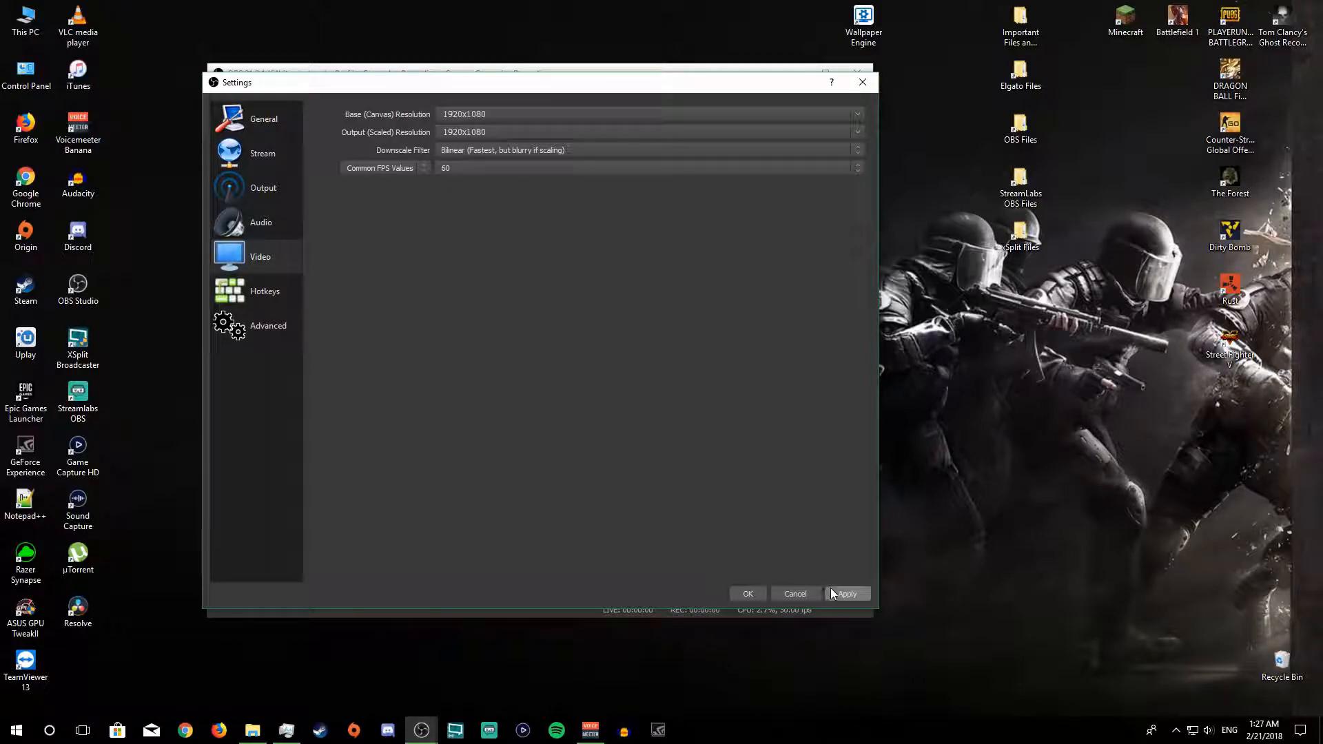
click(849, 594)
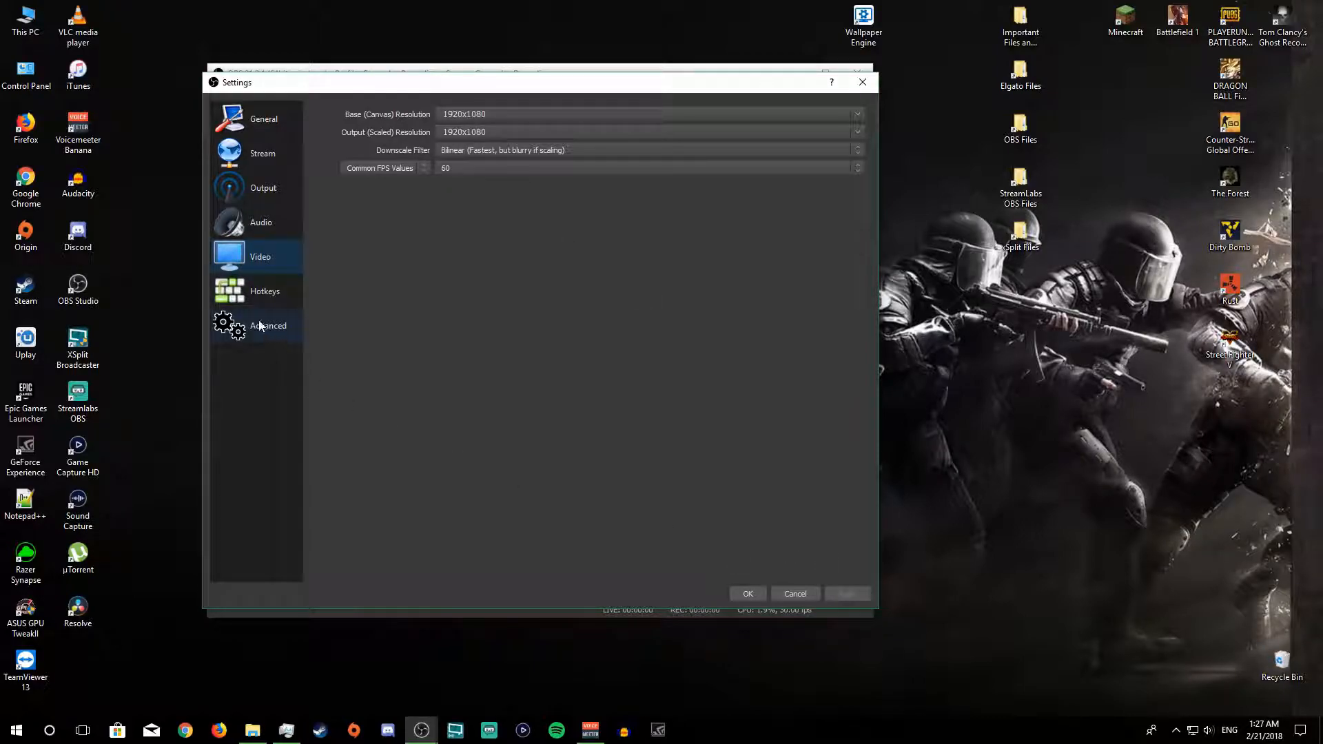
Step: Look over the hotkey settings and keep the process priority at Normal in the advanced settings
click(259, 296)
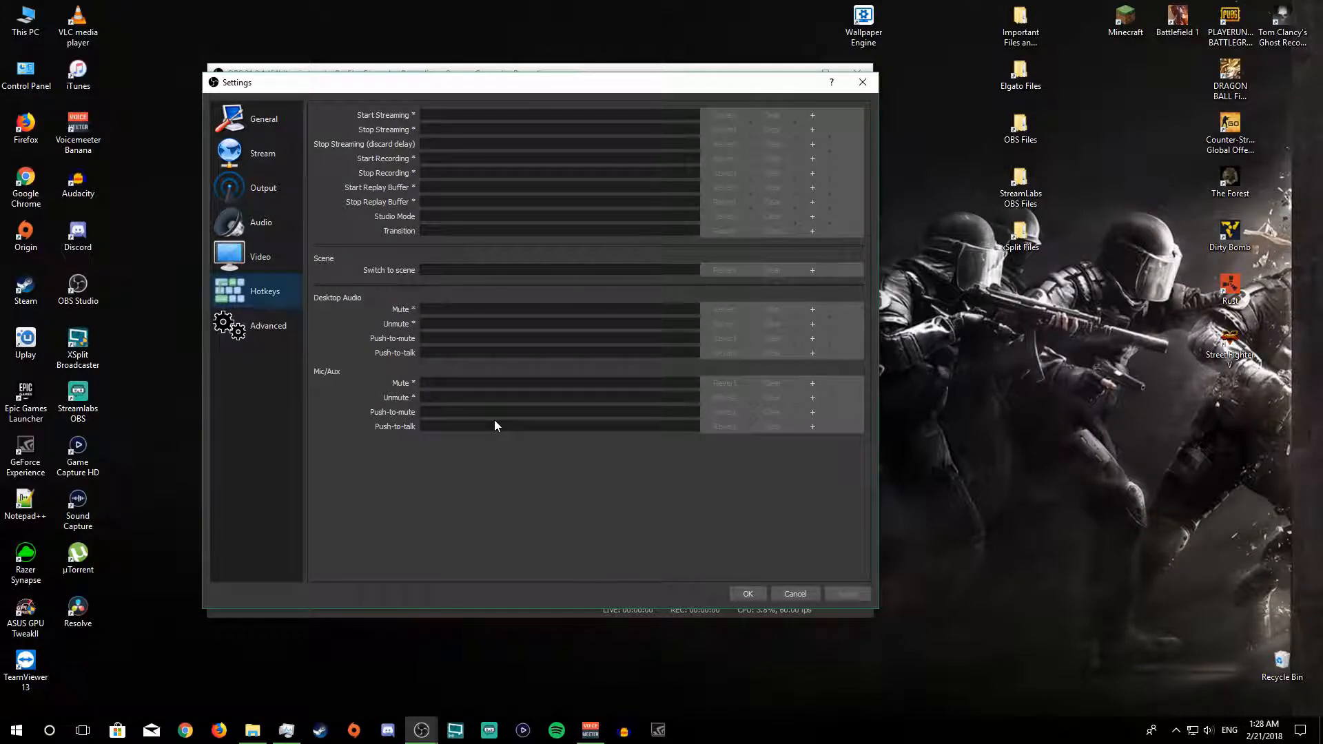
click(250, 335)
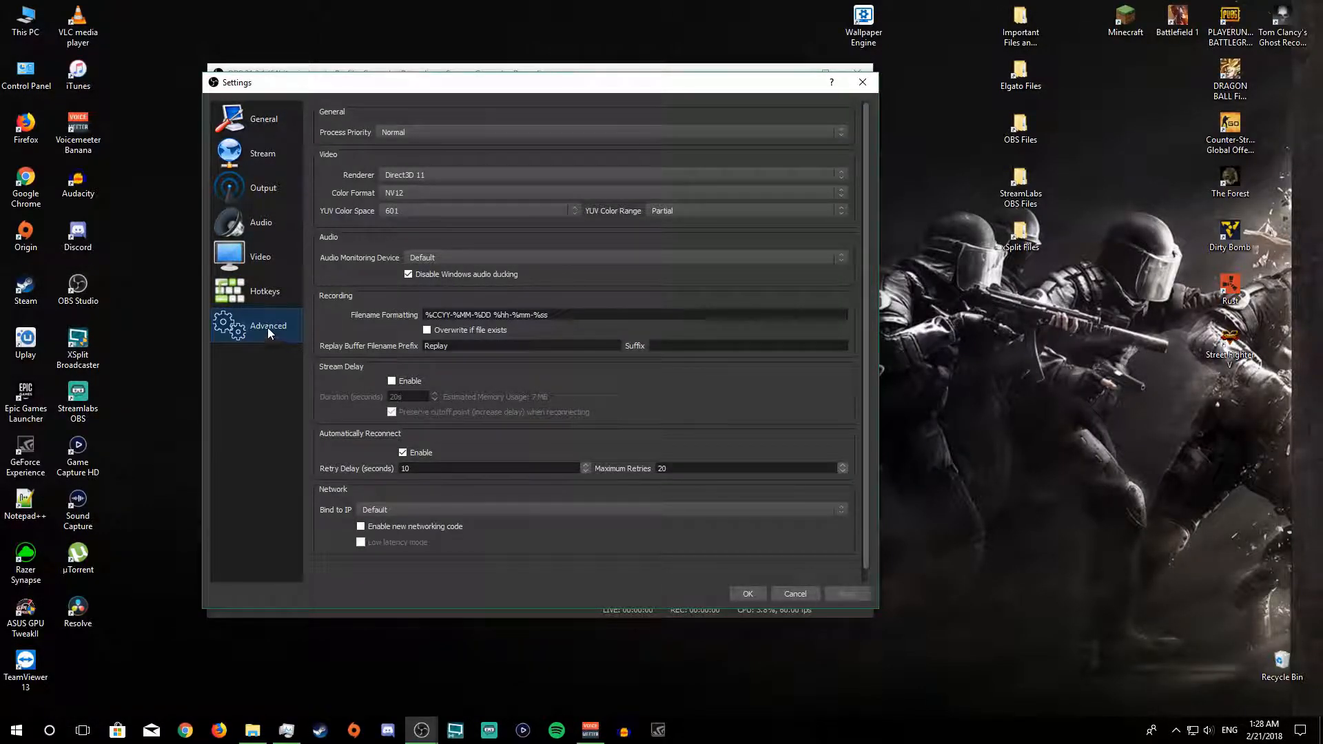
click(406, 133)
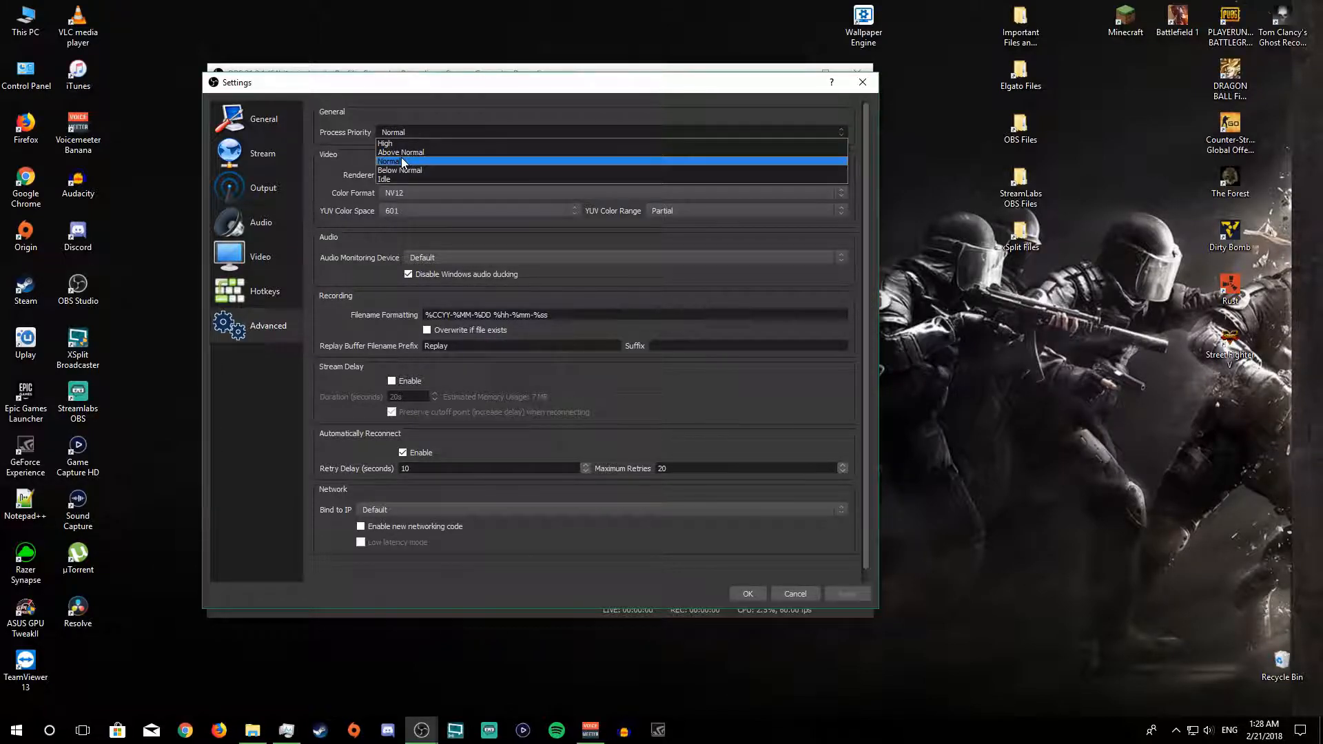
click(394, 162)
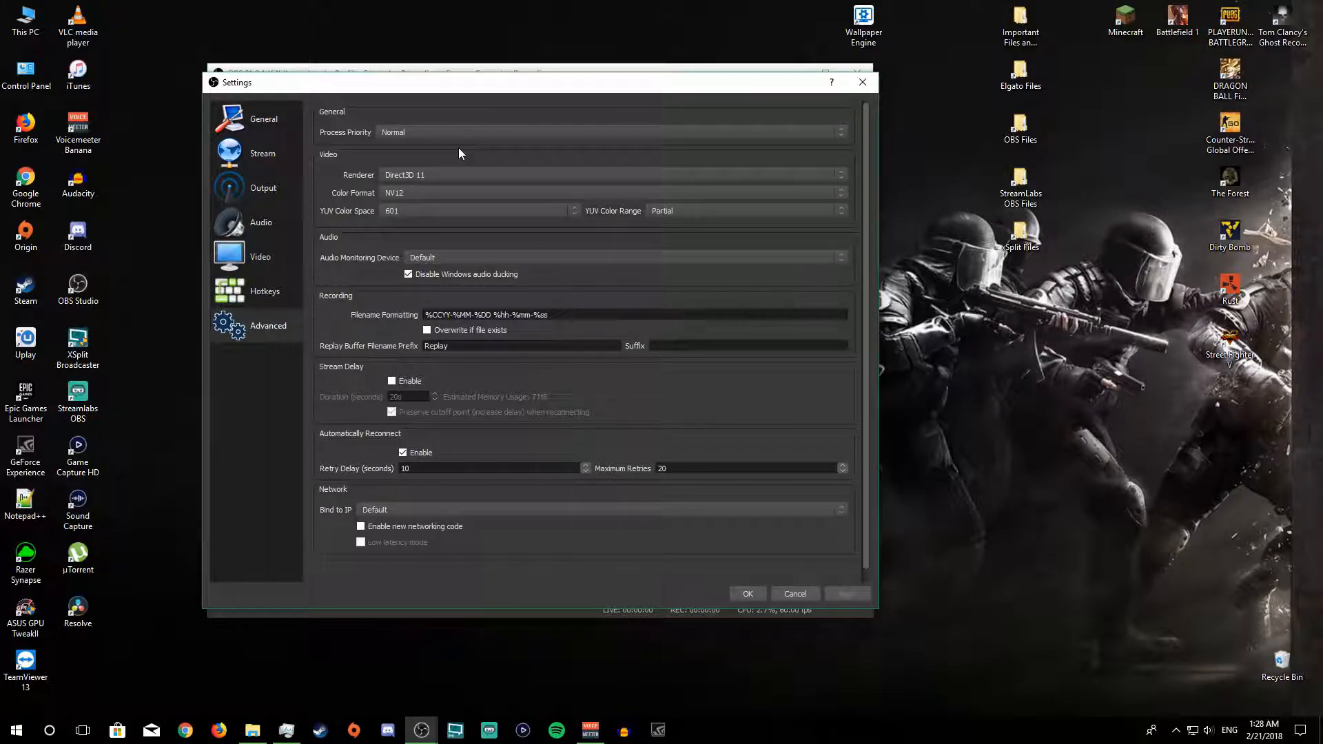
click(445, 133)
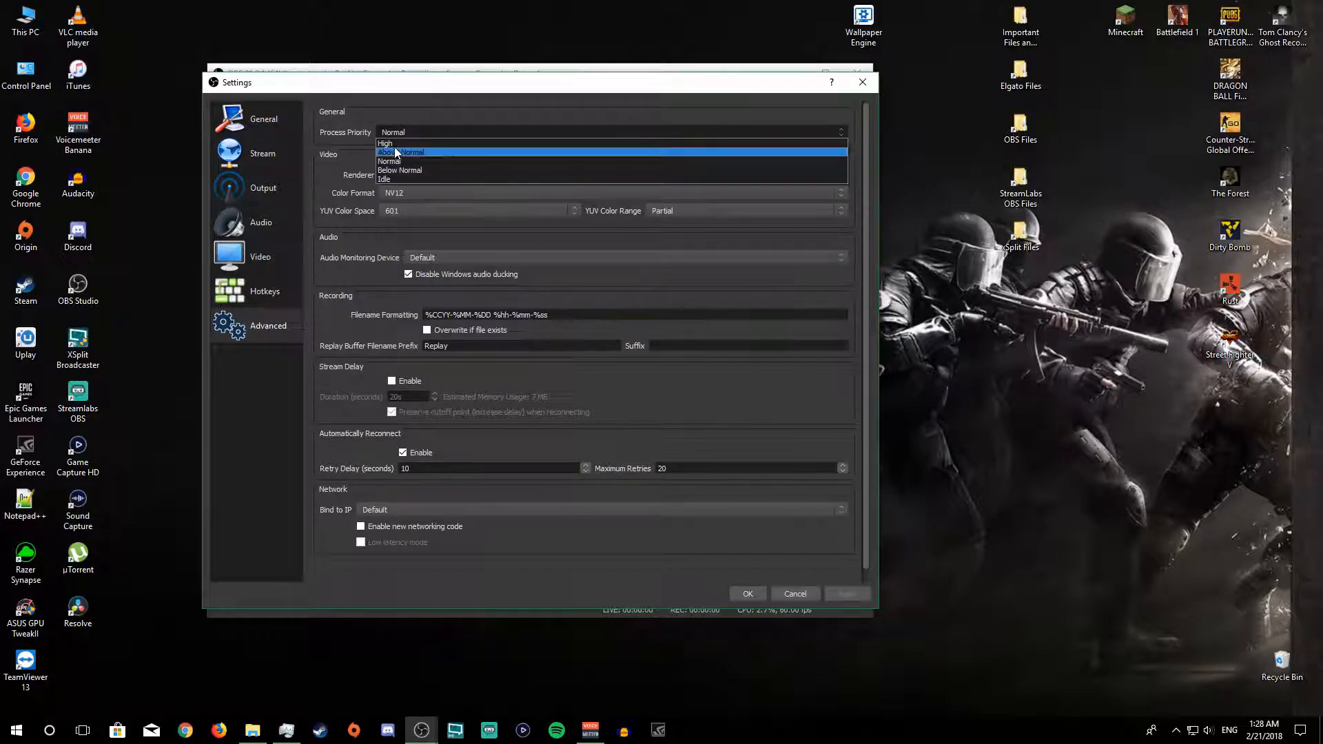
click(346, 158)
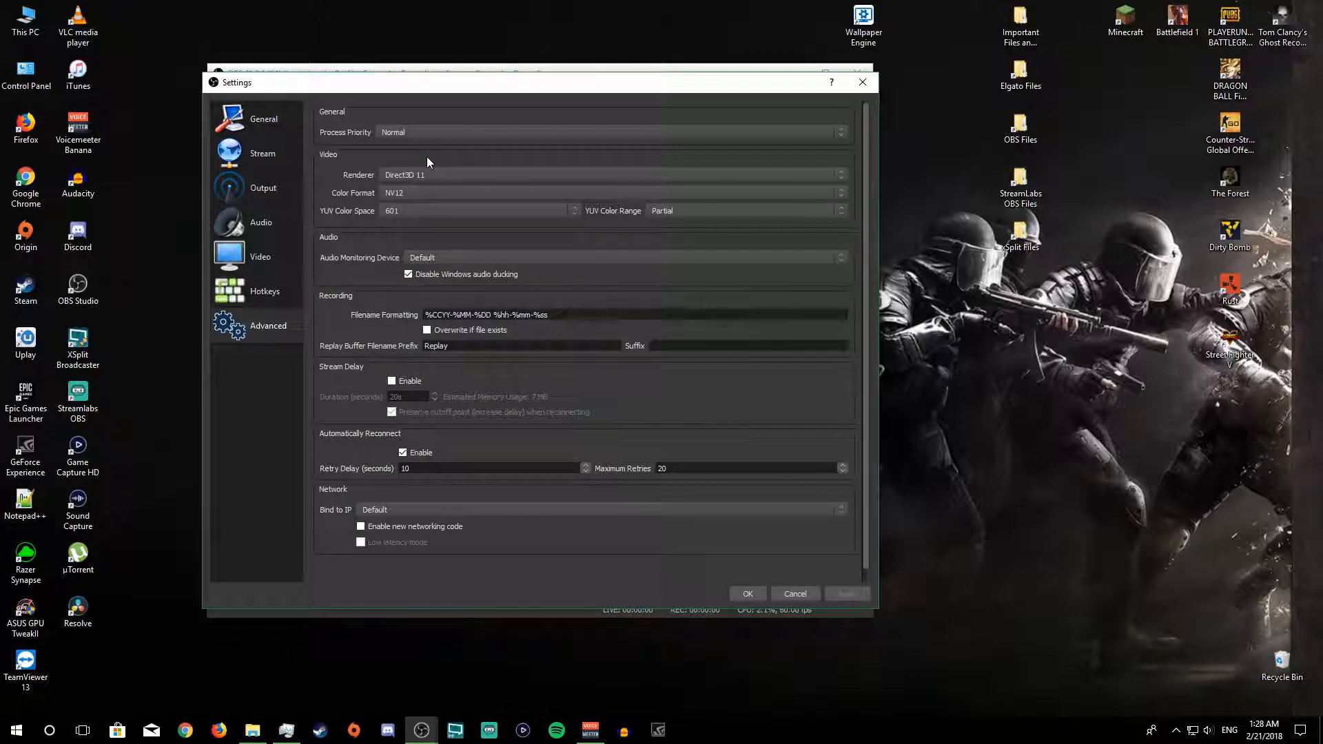
click(407, 133)
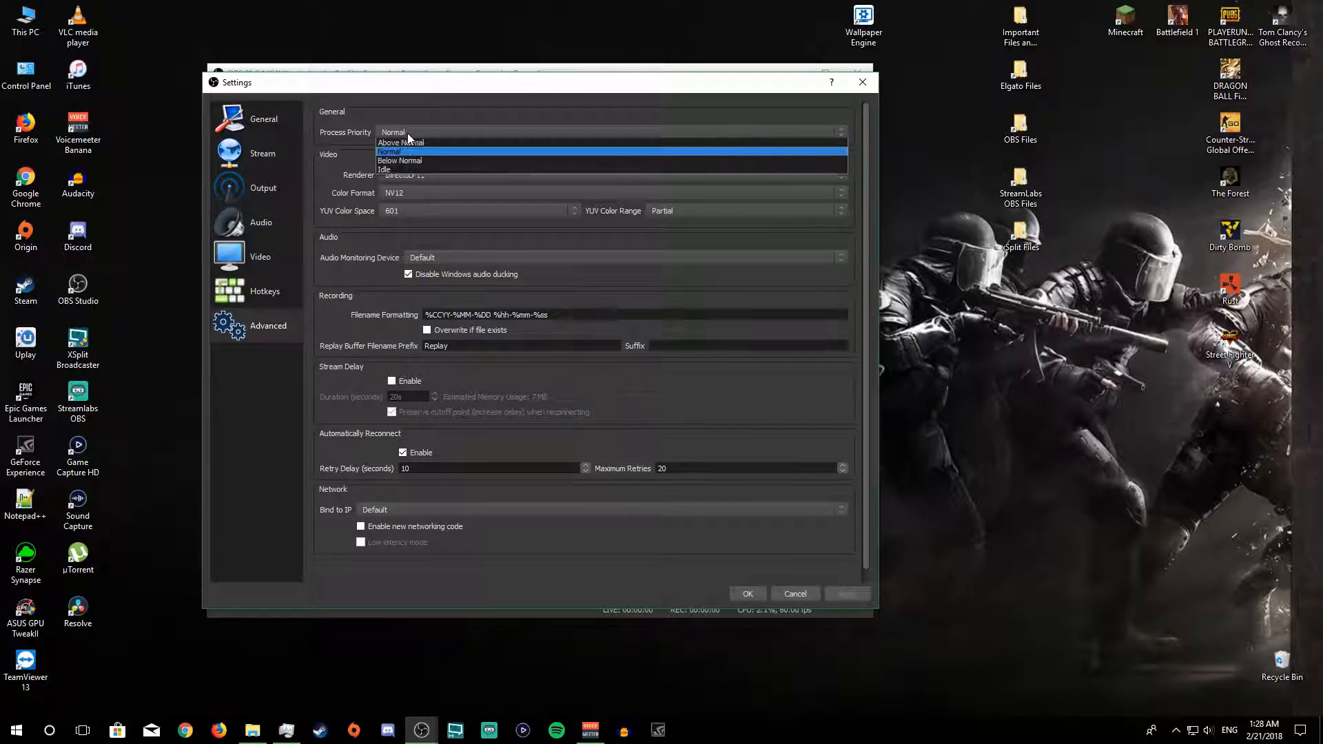
click(367, 154)
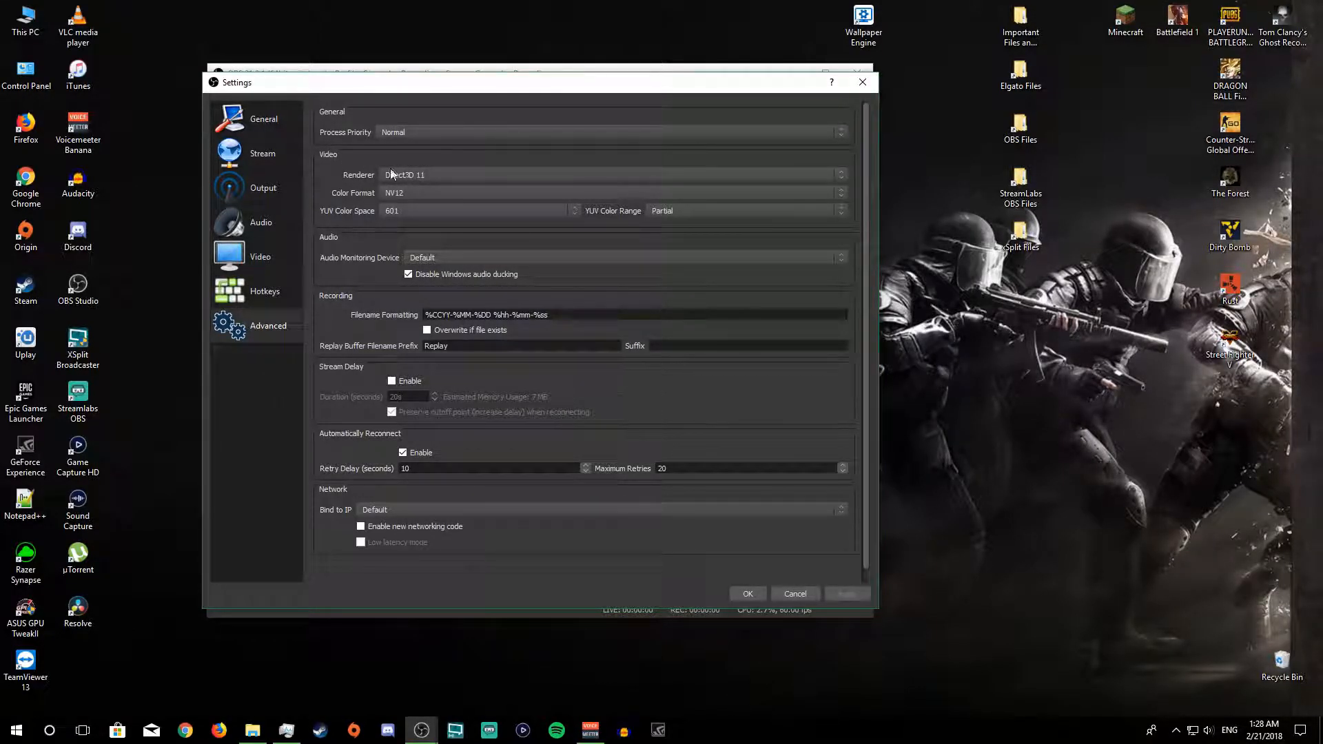
Step: Keep the renderer at Direct3D 11 and the YUV color range at Partial, and confirm the settings
click(439, 174)
click(439, 174)
click(692, 209)
click(664, 208)
click(676, 209)
click(667, 225)
click(668, 210)
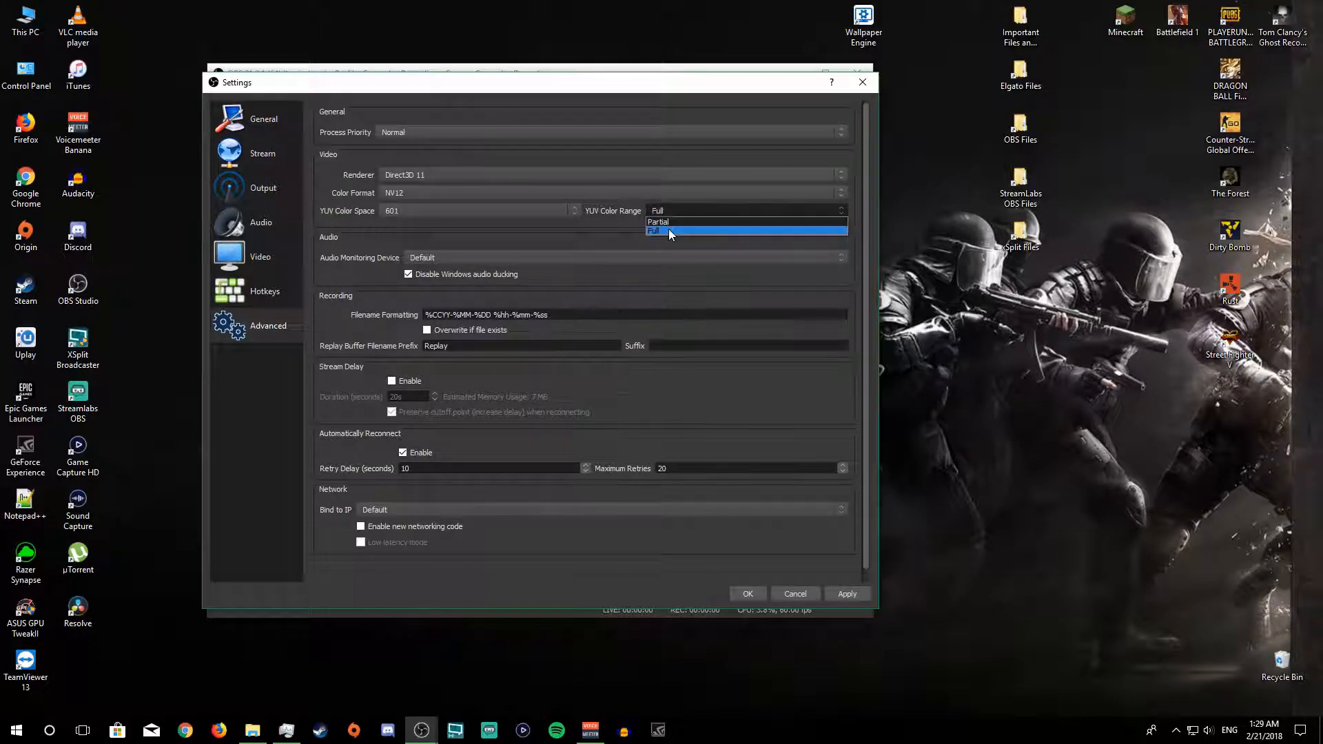
click(667, 222)
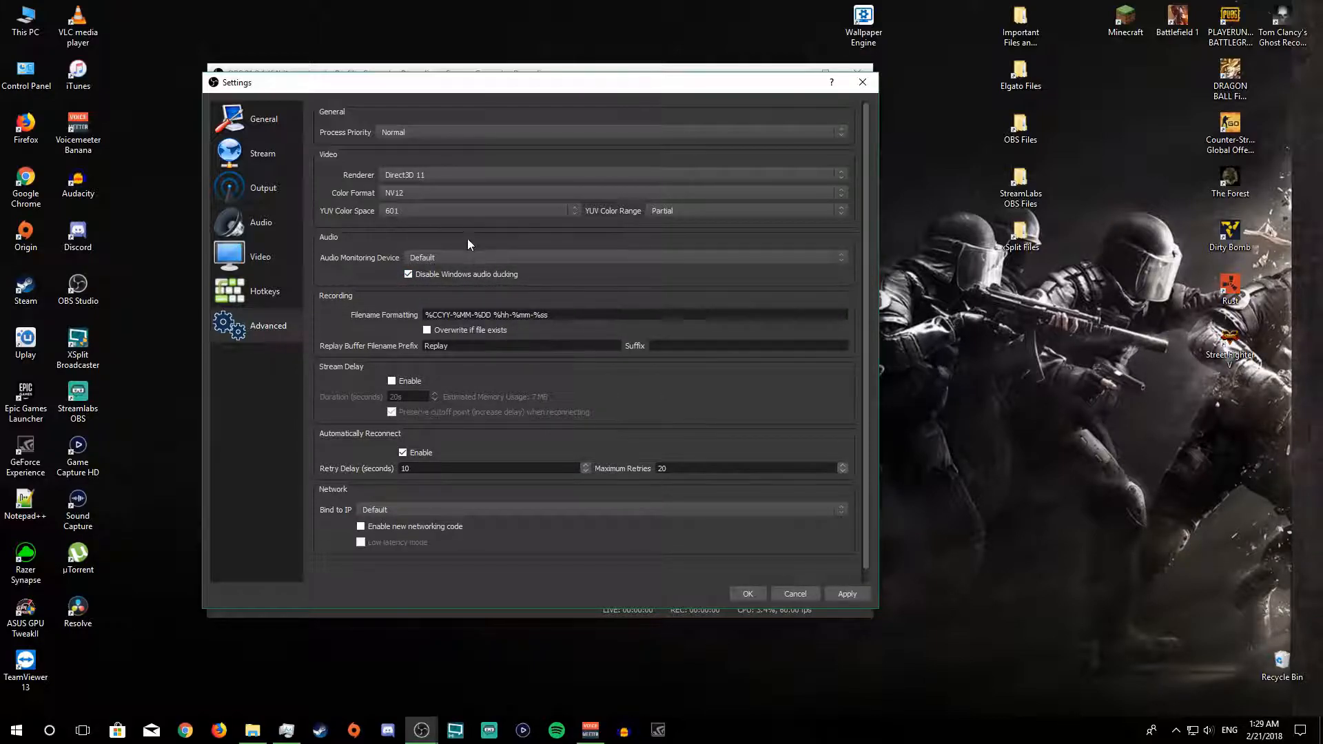
scroll(471, 394, down, 1)
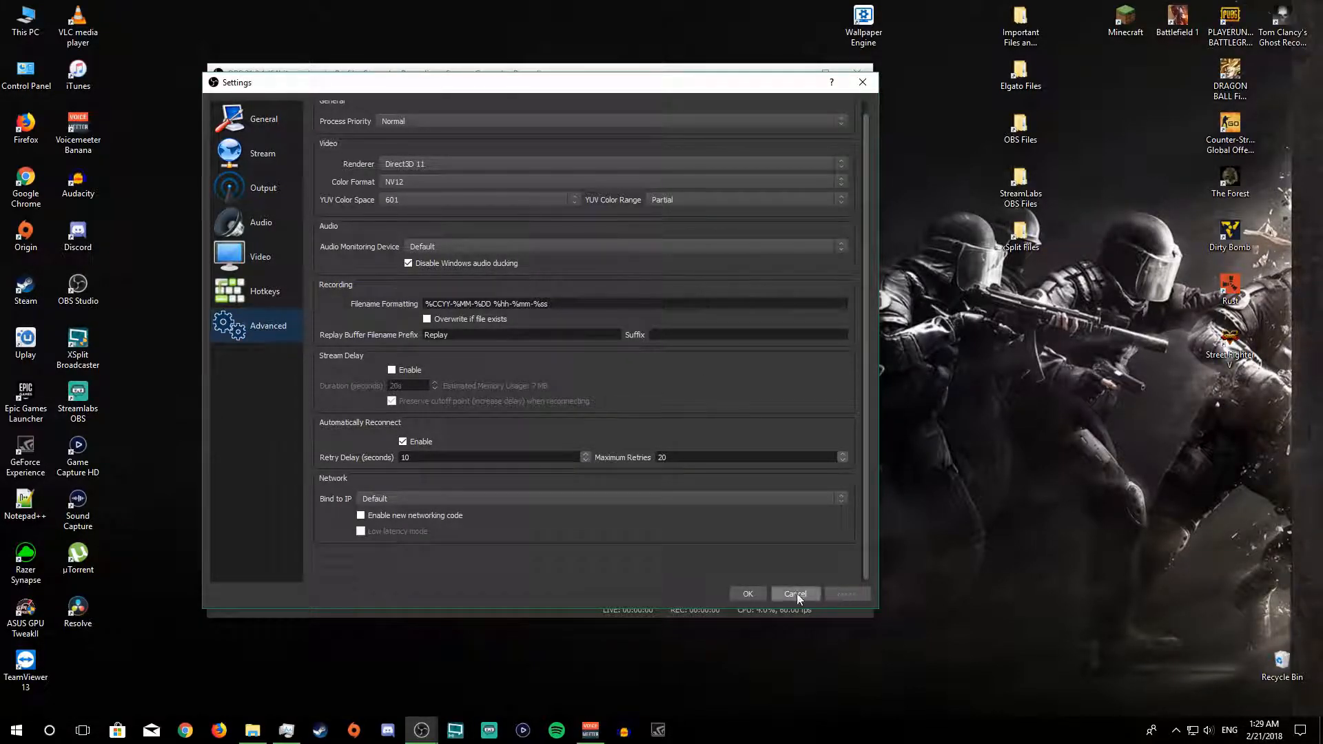
click(748, 593)
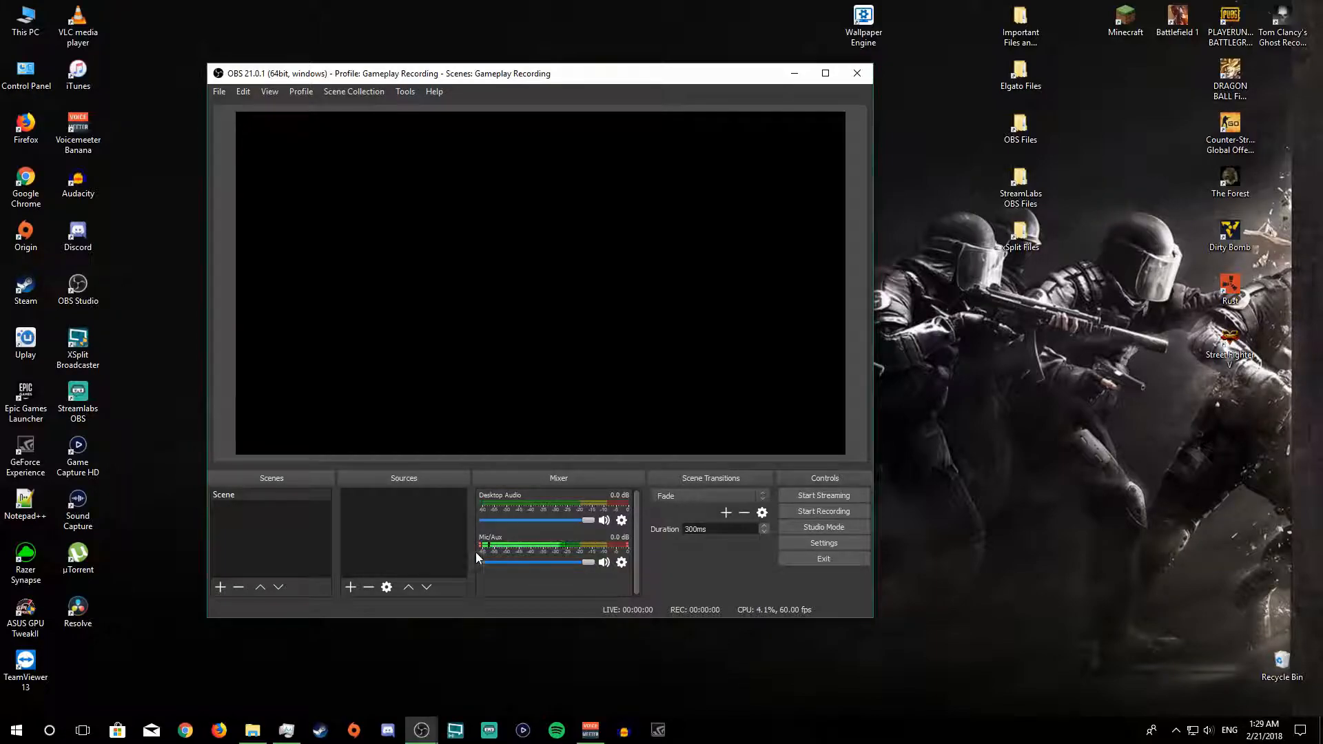
Step: Rename the existing scene to Main Gameplay
drag(468, 76, 553, 87)
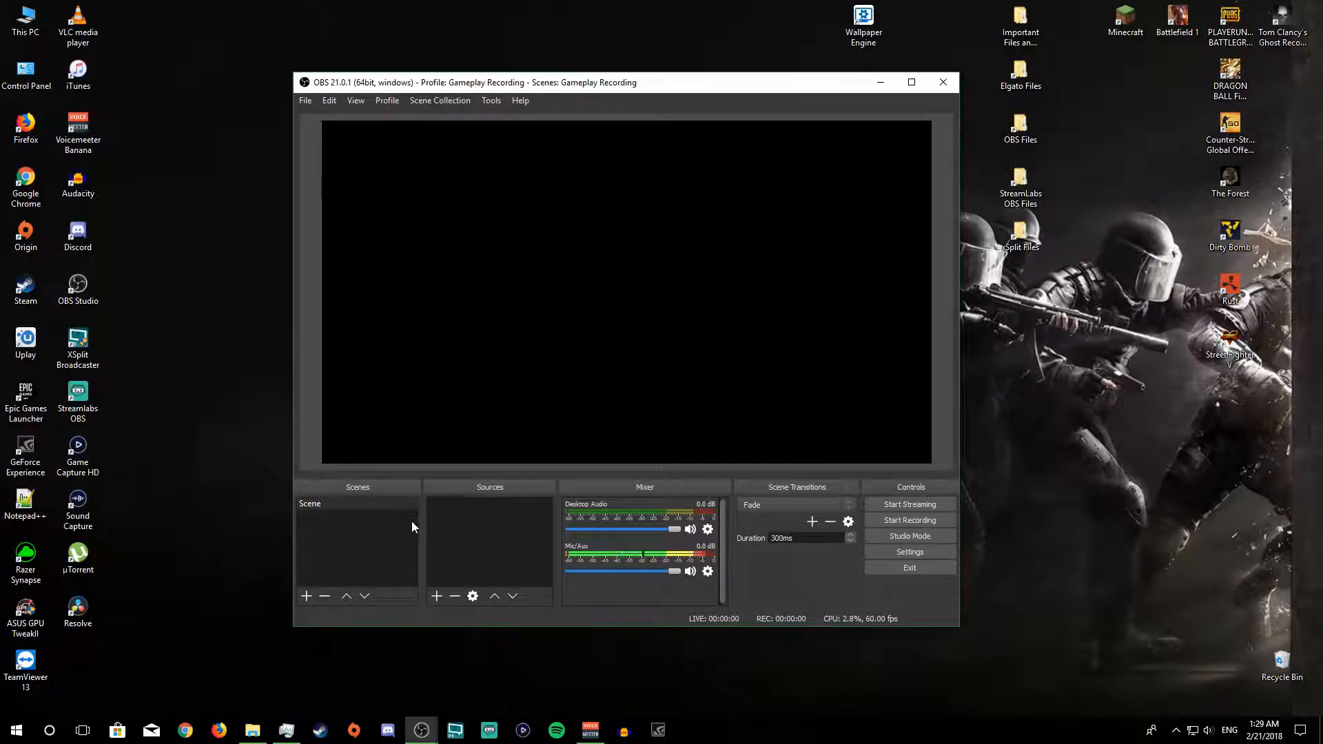
right_click(306, 503)
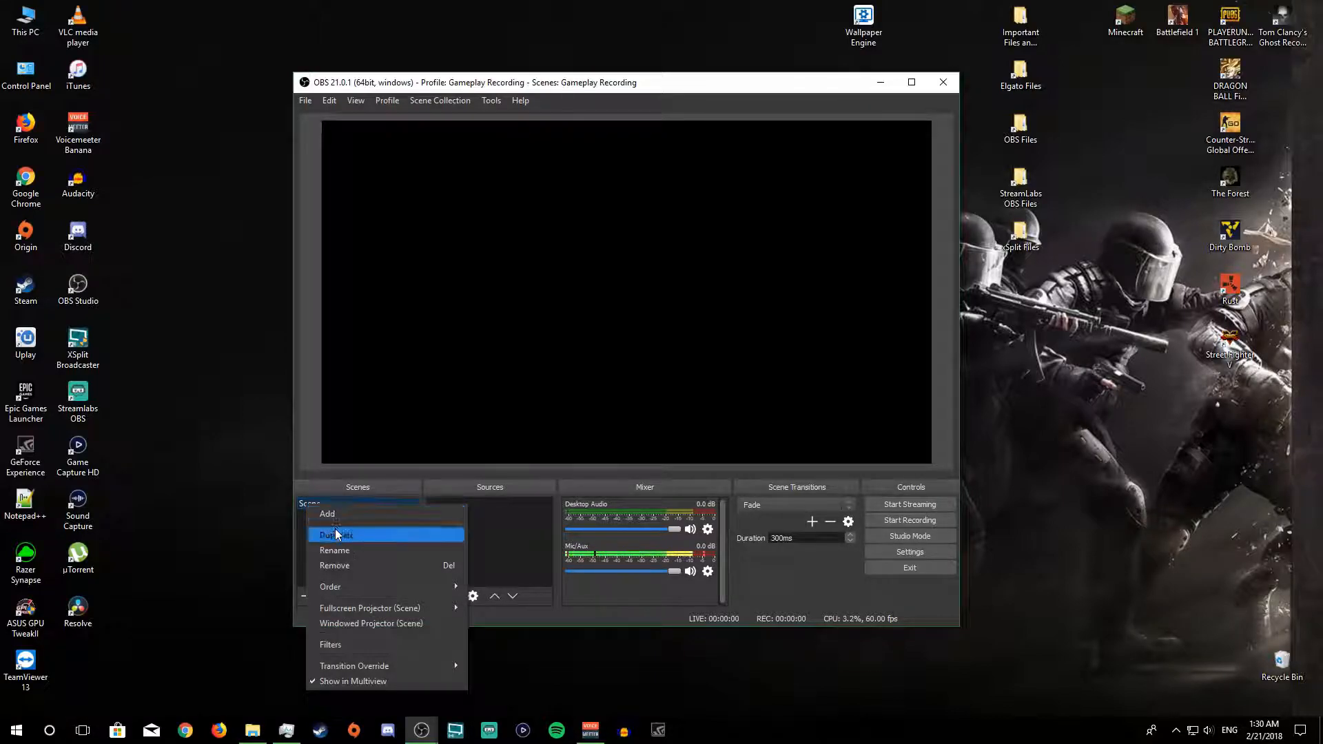
click(335, 550)
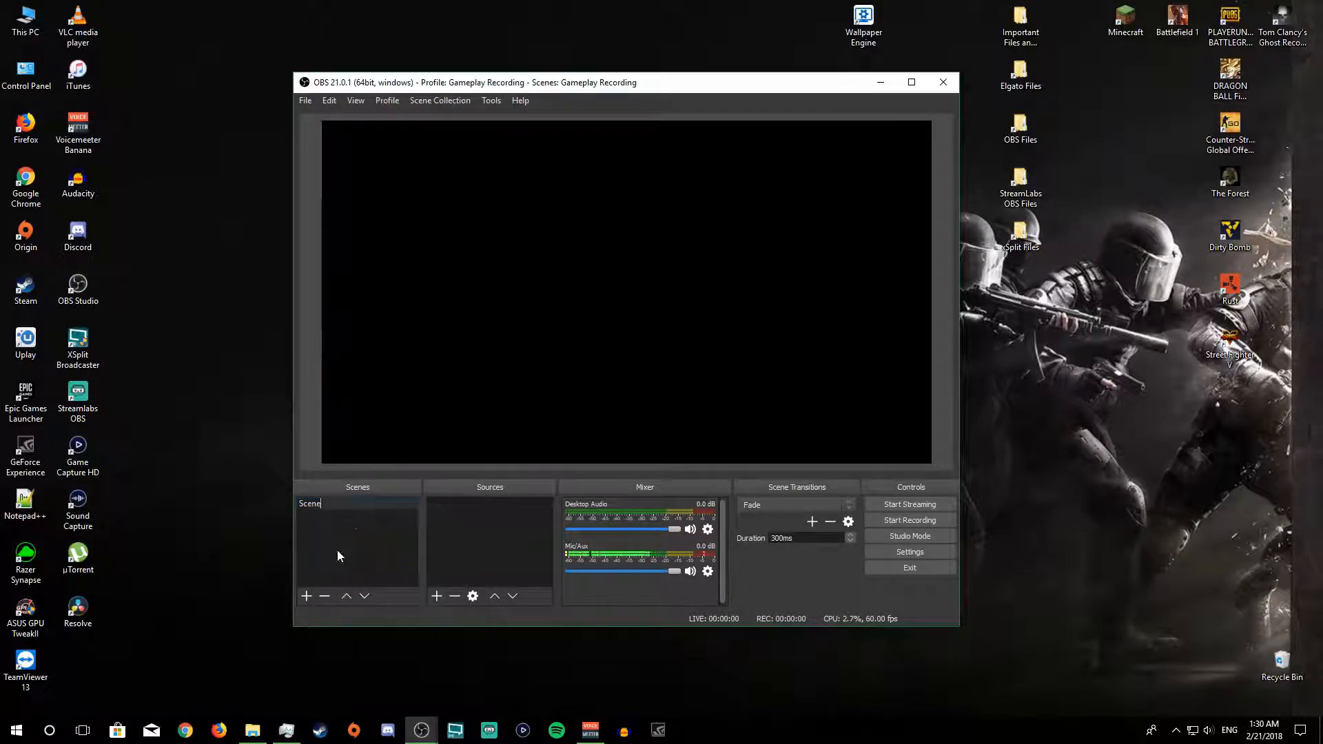
text(Ma)
key(BackSpace)
key(BackSpace)
key(BackSpace)
text(Main Gameplay)
key(Return)
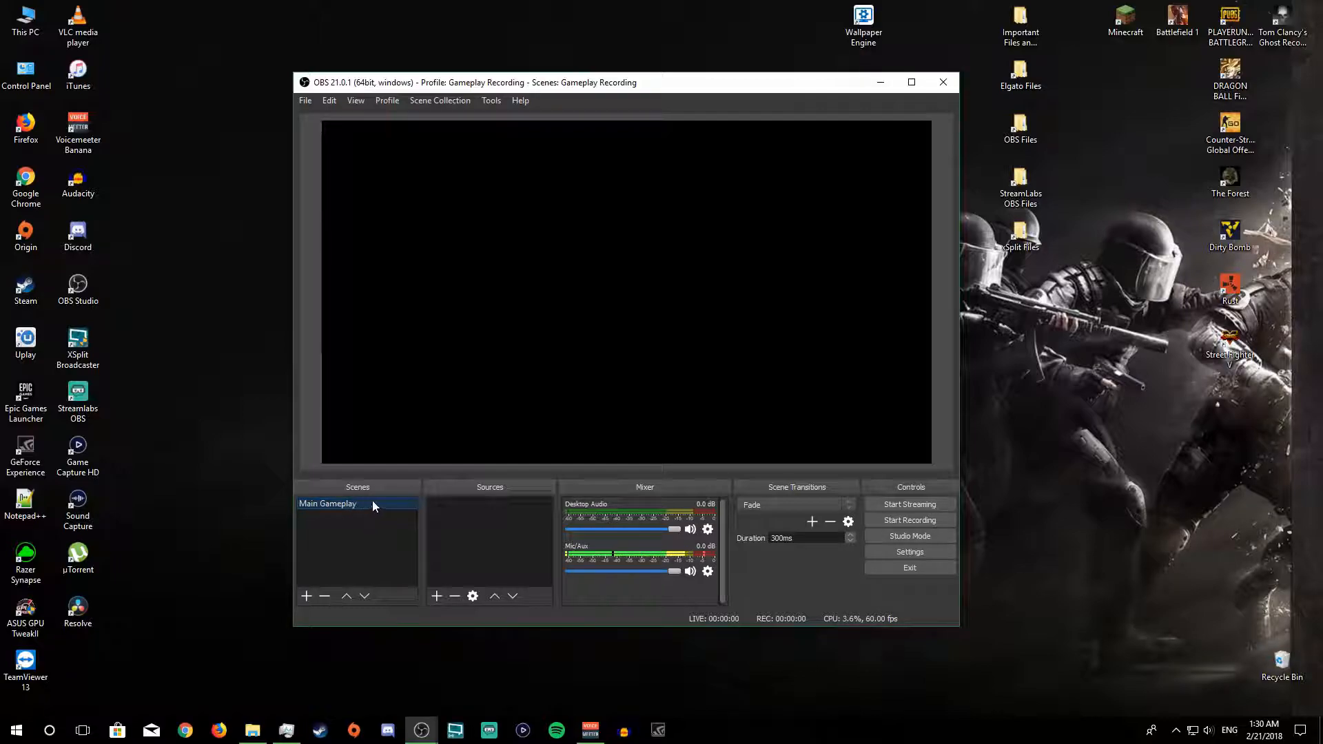
Step: Add a new Game Capture source named Fortnite to the Main Gameplay scene
click(434, 597)
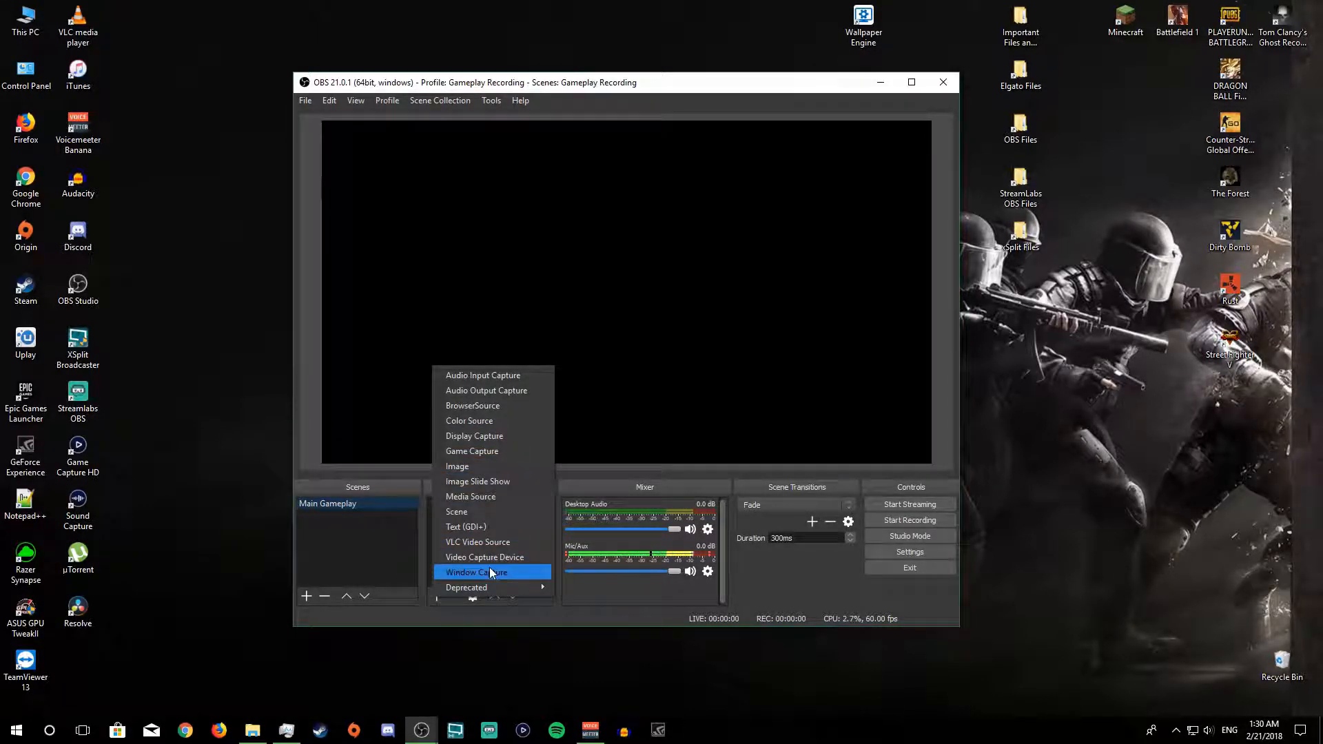
click(467, 453)
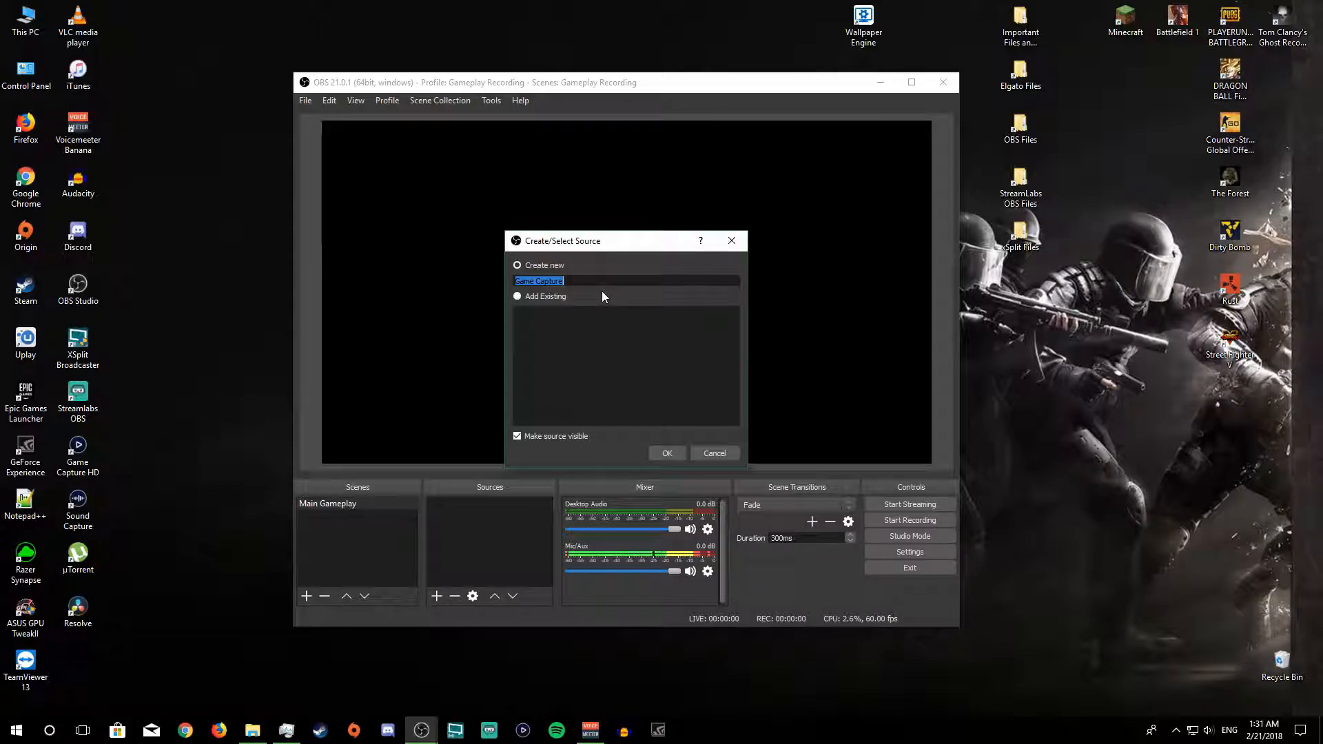
text(FOr)
key(BackSpace)
key(BackSpace)
text(ortnitwe,)
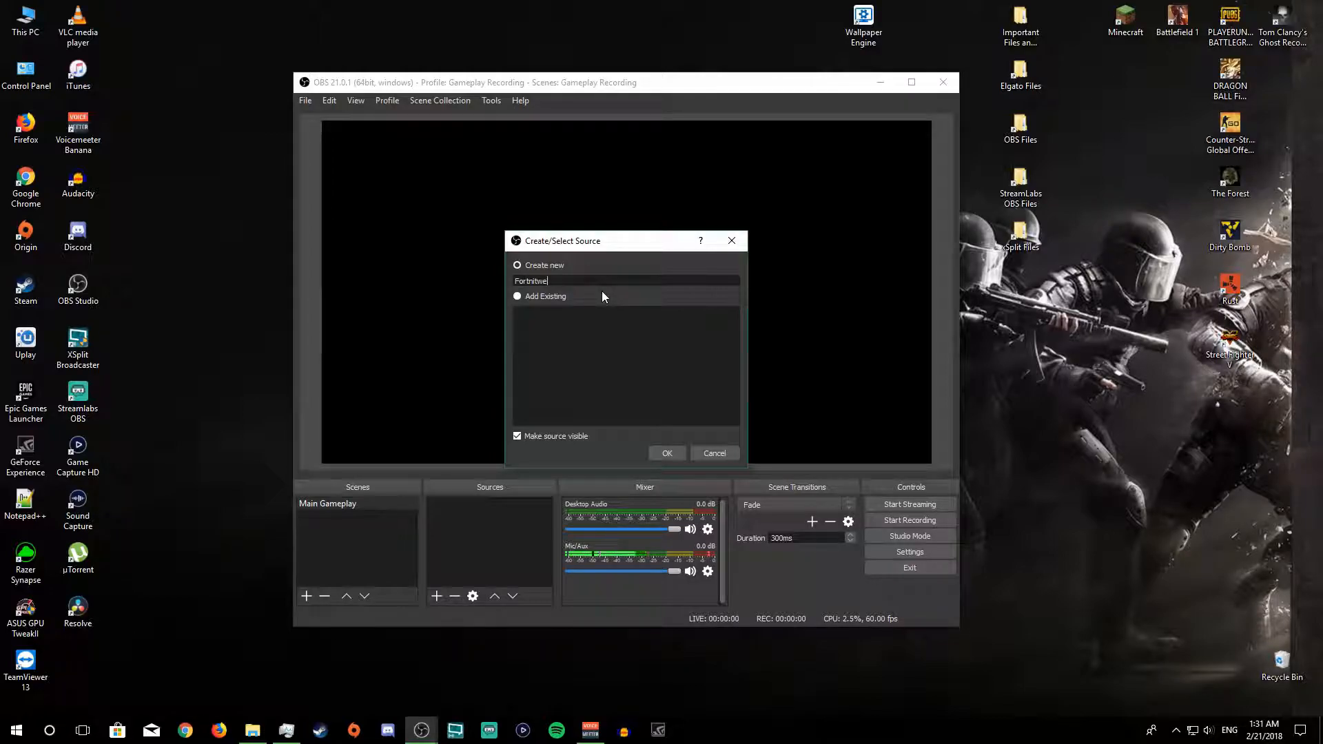
key(BackSpace)
key(BackSpace)
key(BackSpace)
text(e)
click(674, 455)
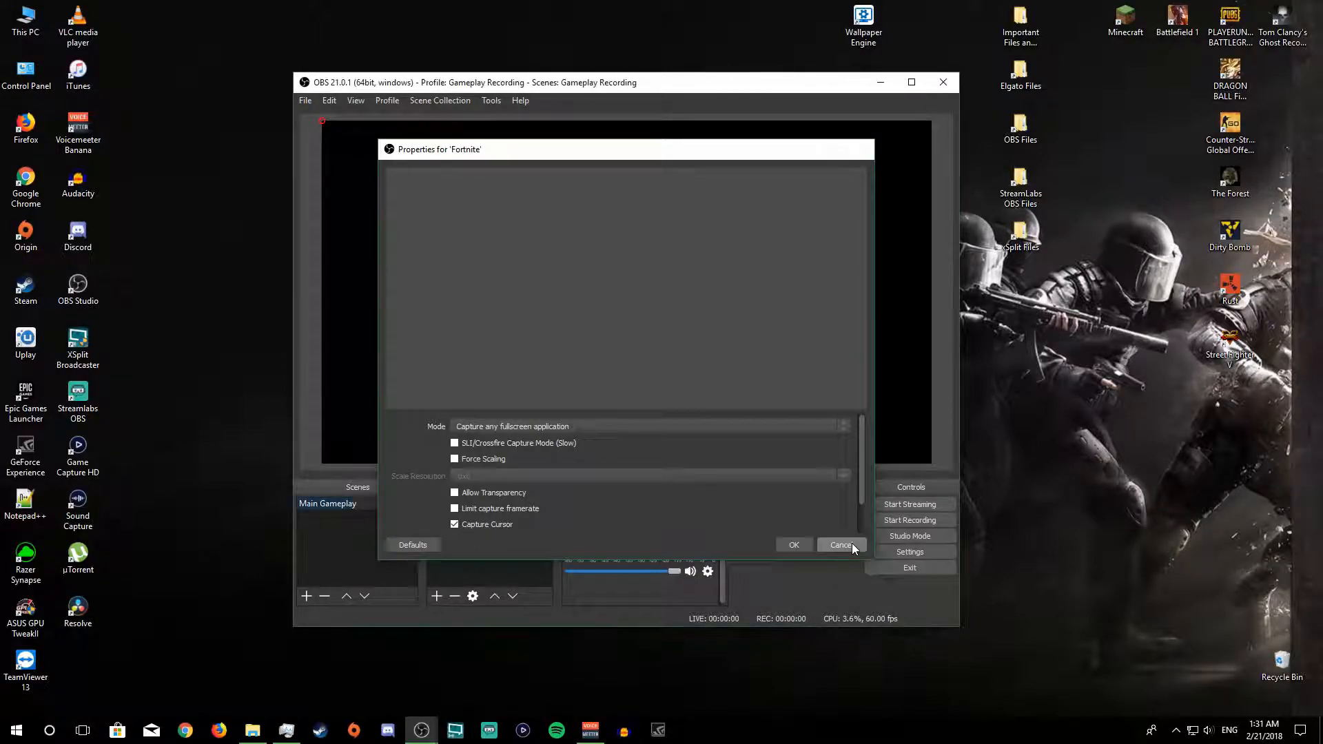
Step: Dismiss the Fortnite source's properties and launch Fortnite through the Epic Games Launcher
click(852, 543)
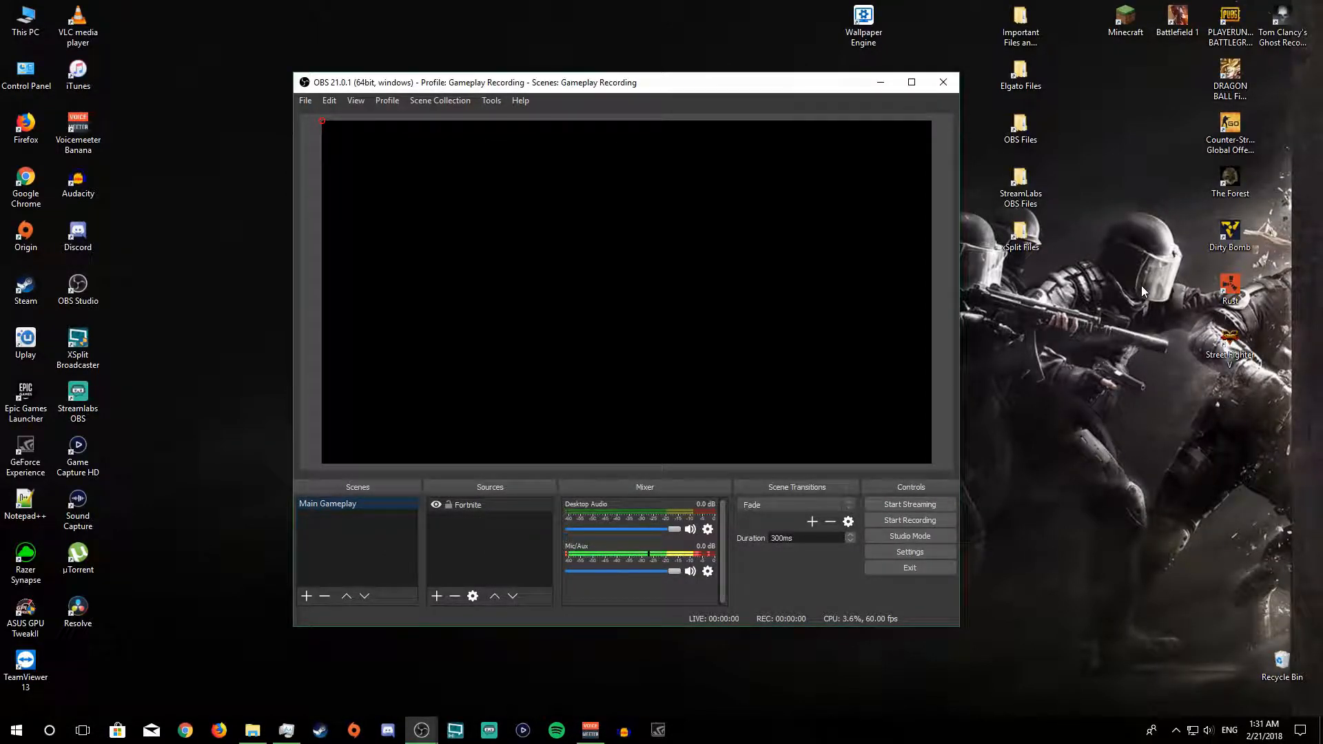
click(22, 397)
double_click(22, 398)
click(287, 421)
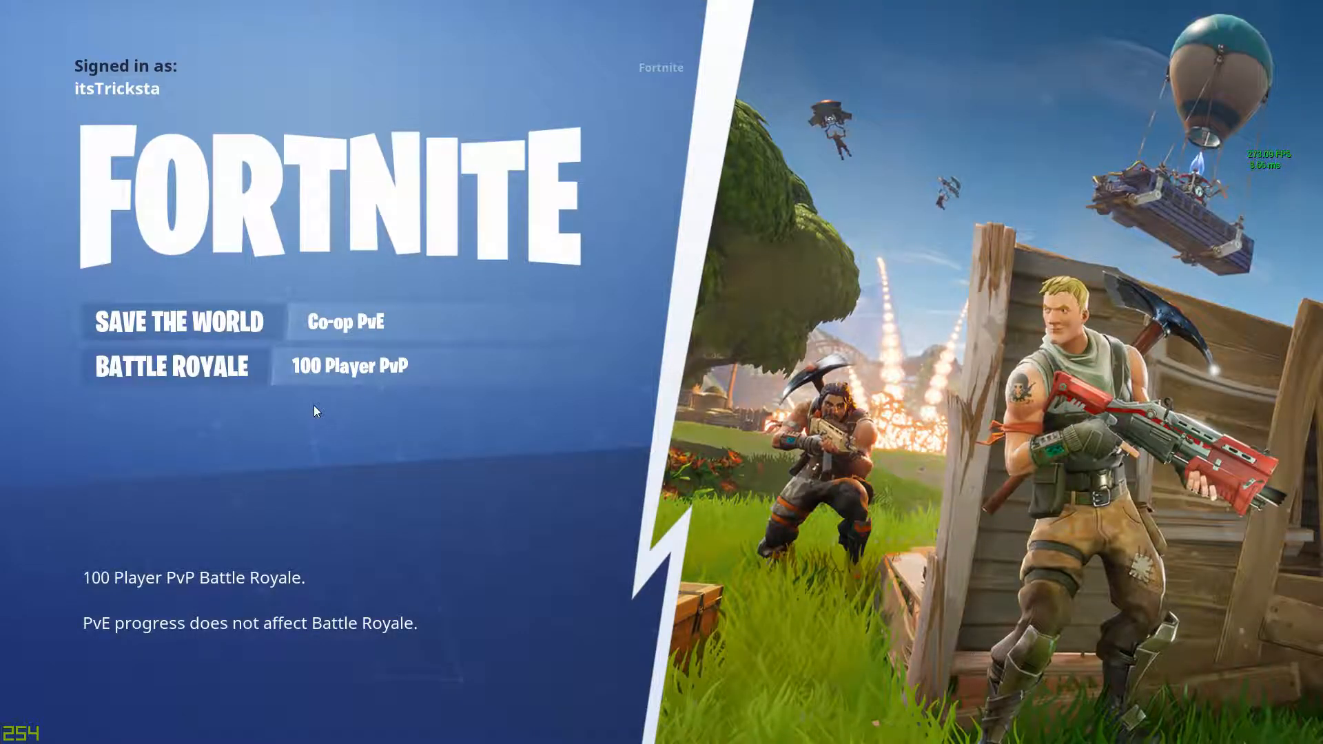
Step: Switch from the running game back to OBS Studio and shift its window slightly to view the captured Fortnite preview
key(alt+Tab)
key(alt+Tab)
key(alt+Tab)
key(alt+Tab)
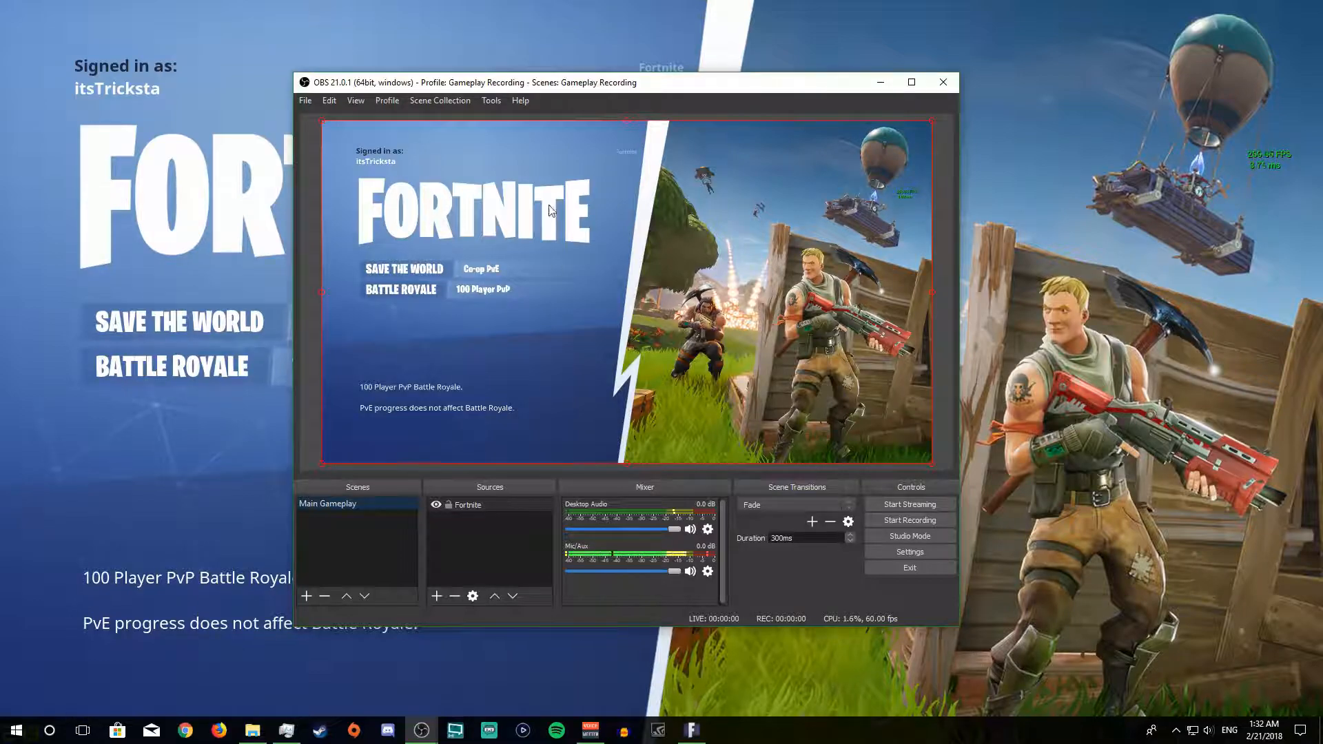
drag(536, 92, 566, 101)
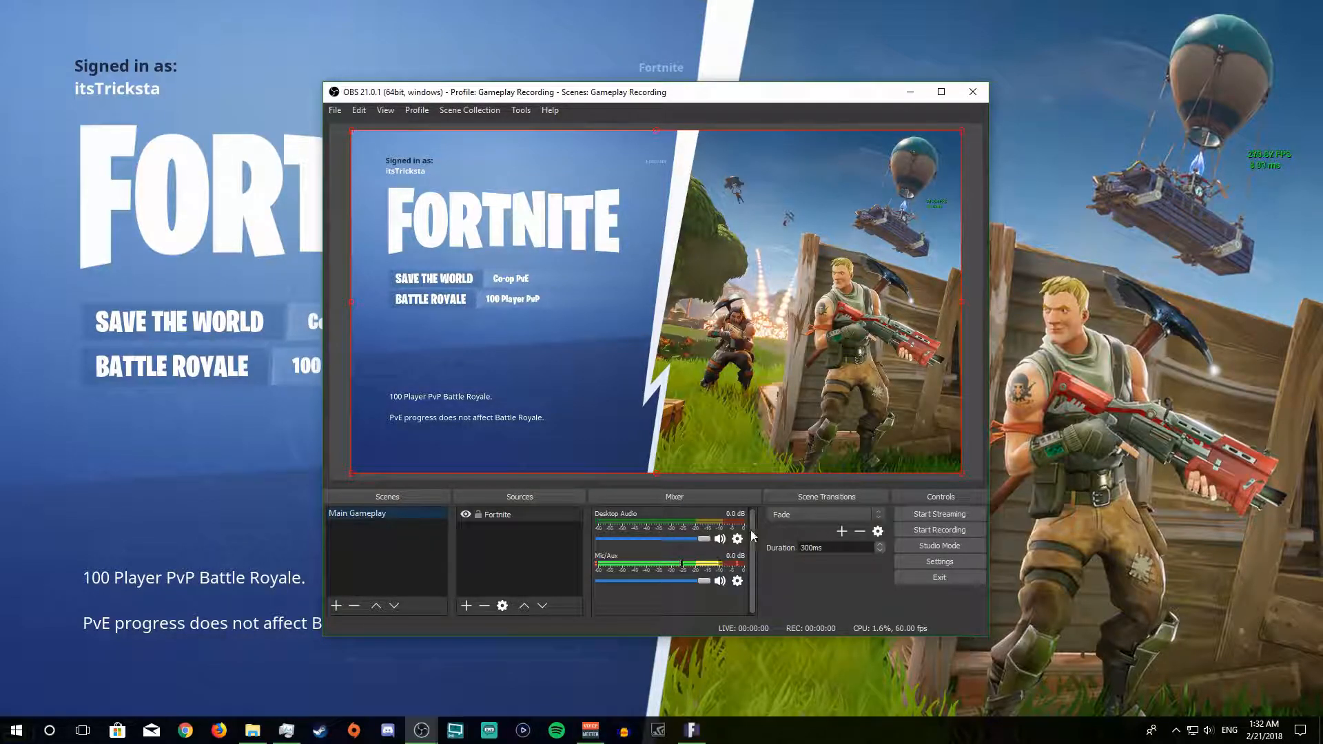
Step: Set the Fortnite source's mode to Capture specific window and select the window [FortniteClient-Win64-Shipping.exe]: Fortnite
right_click(521, 522)
click(542, 506)
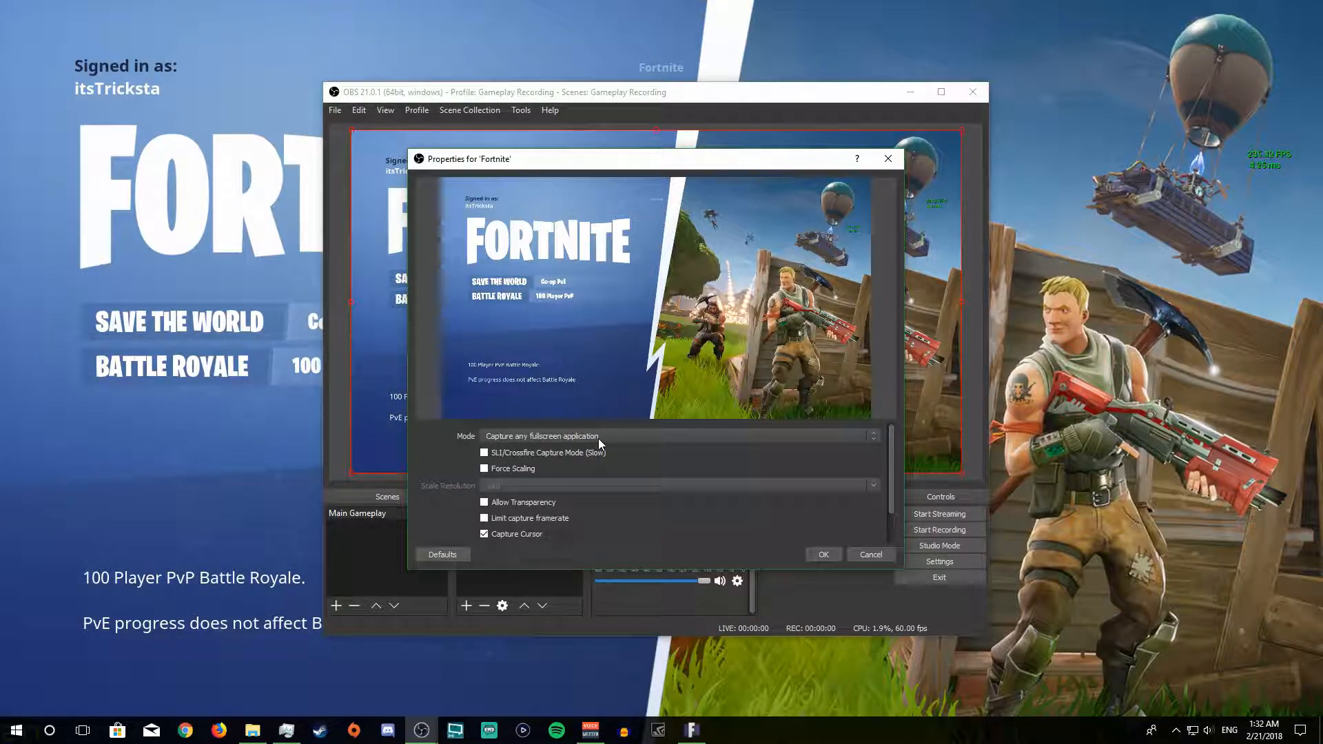
drag(649, 157, 947, 185)
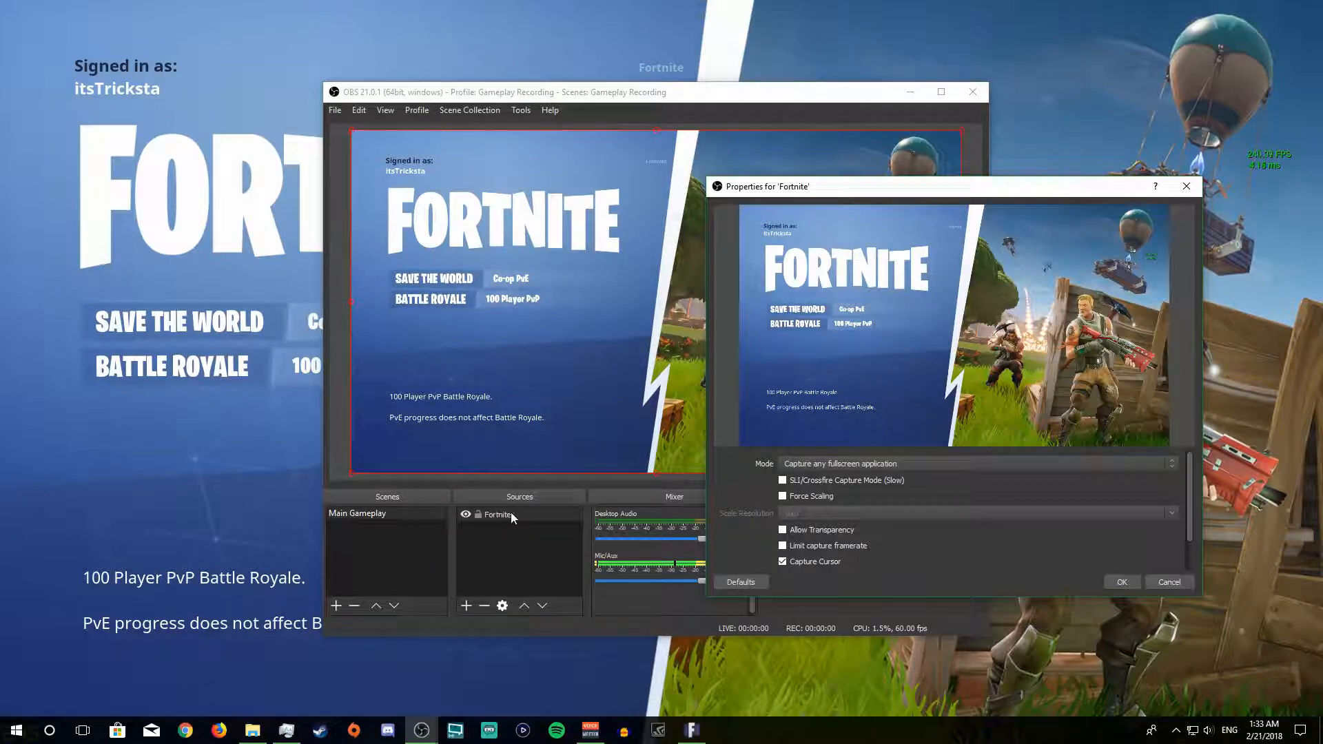
drag(900, 191, 620, 157)
click(607, 429)
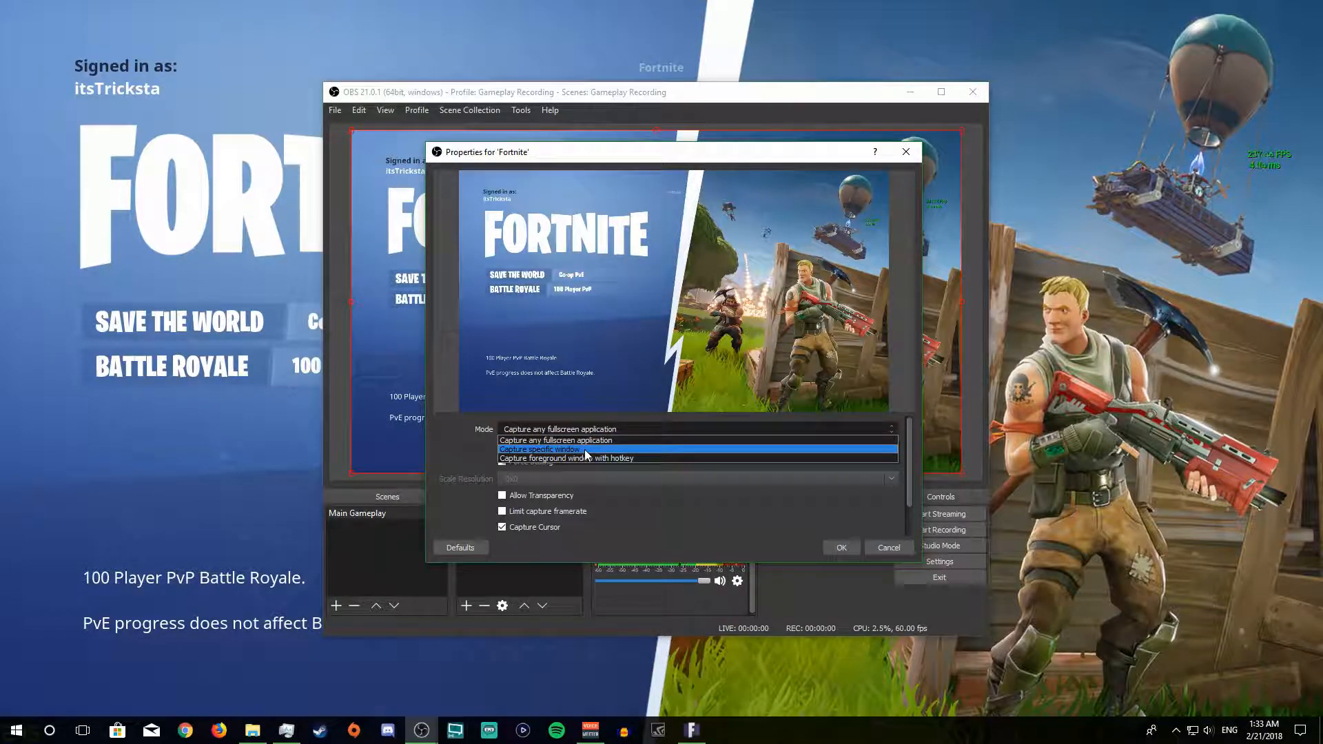
click(584, 449)
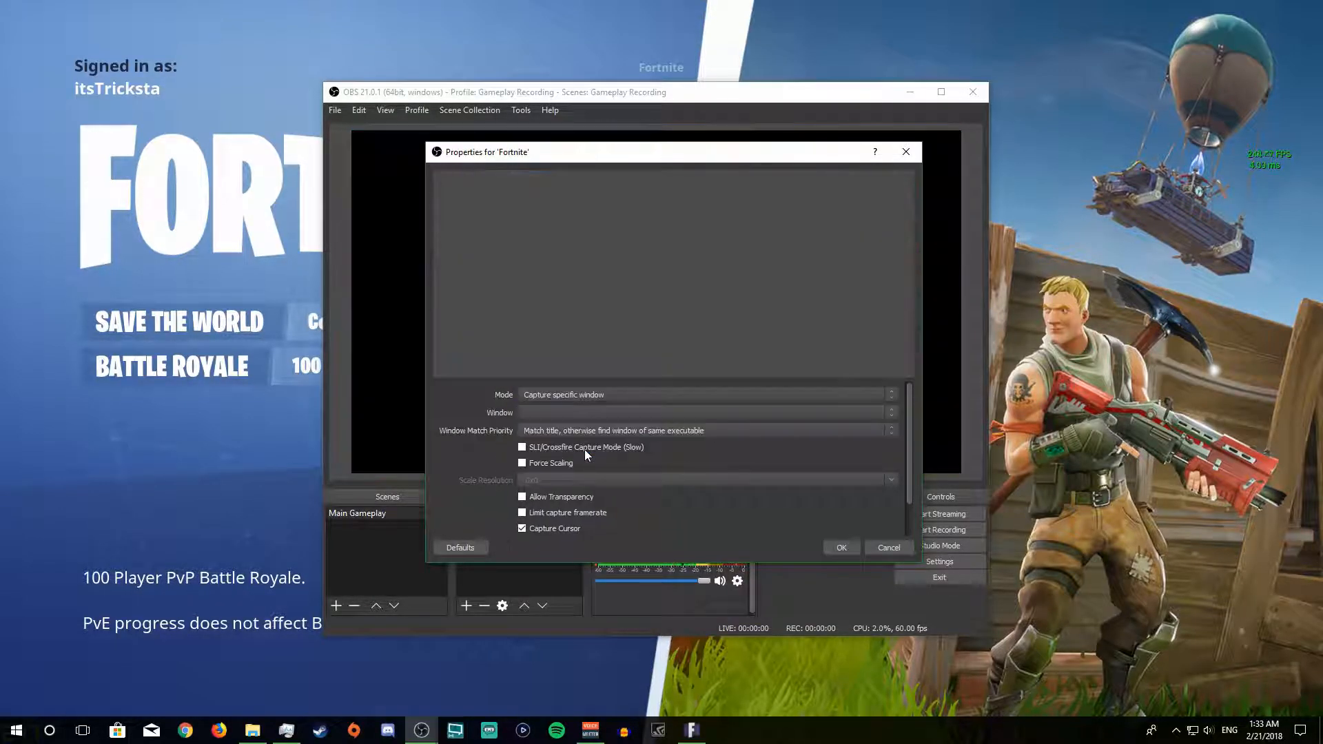
click(581, 414)
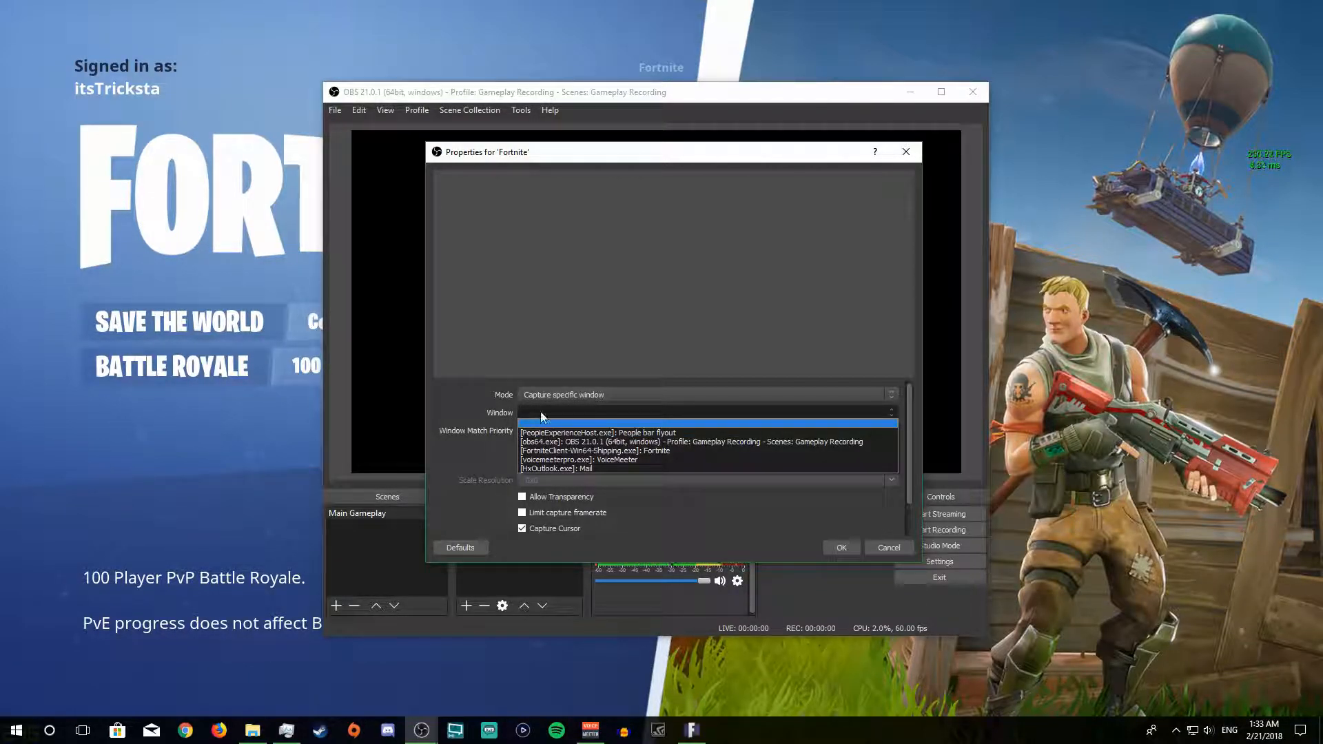
click(585, 450)
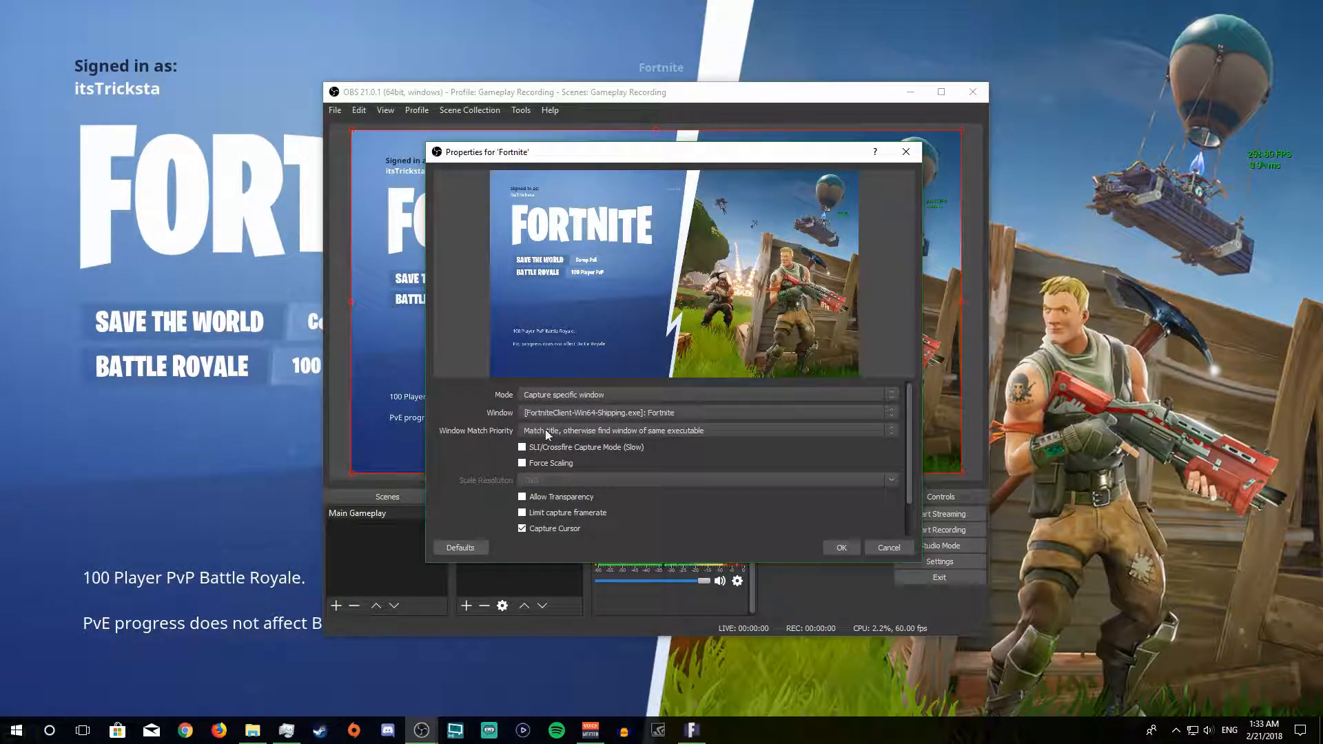
Step: Try the Fortnite source without Capture Cursor, re-enable that option, and confirm the source properties
click(522, 529)
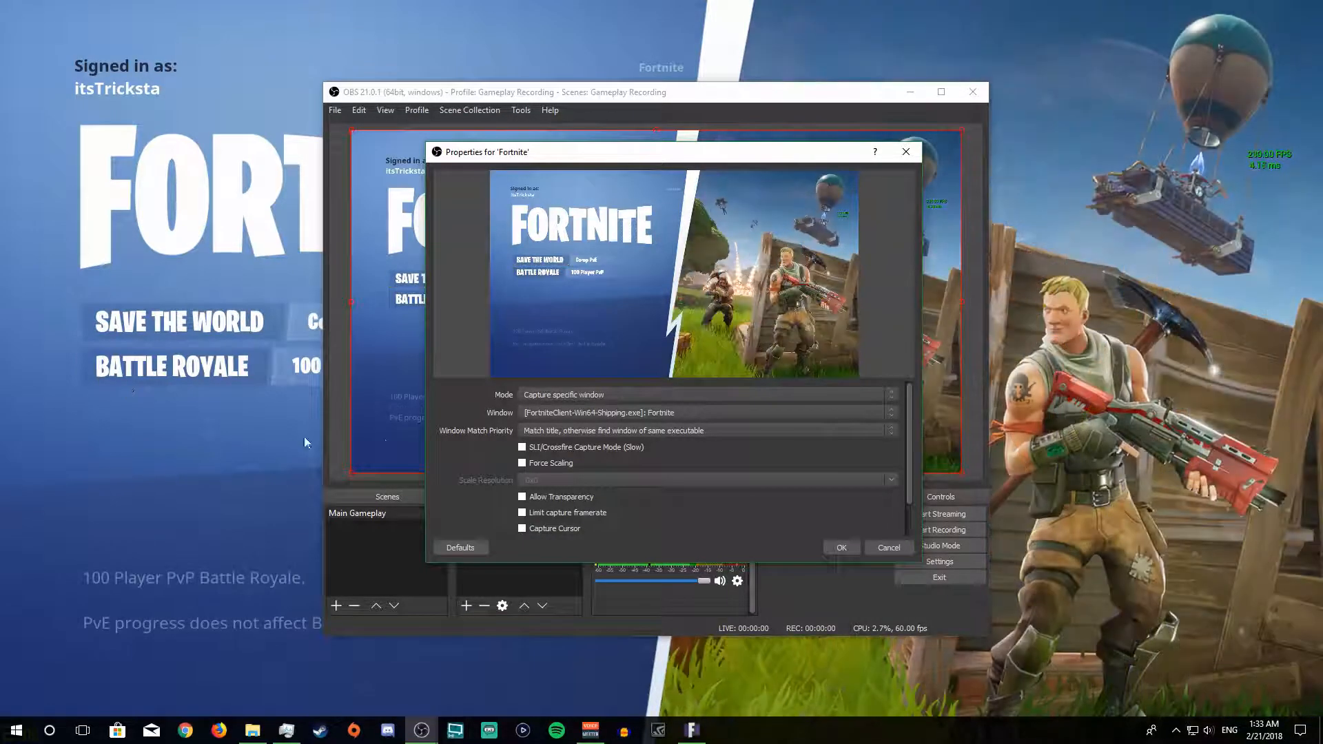
click(523, 529)
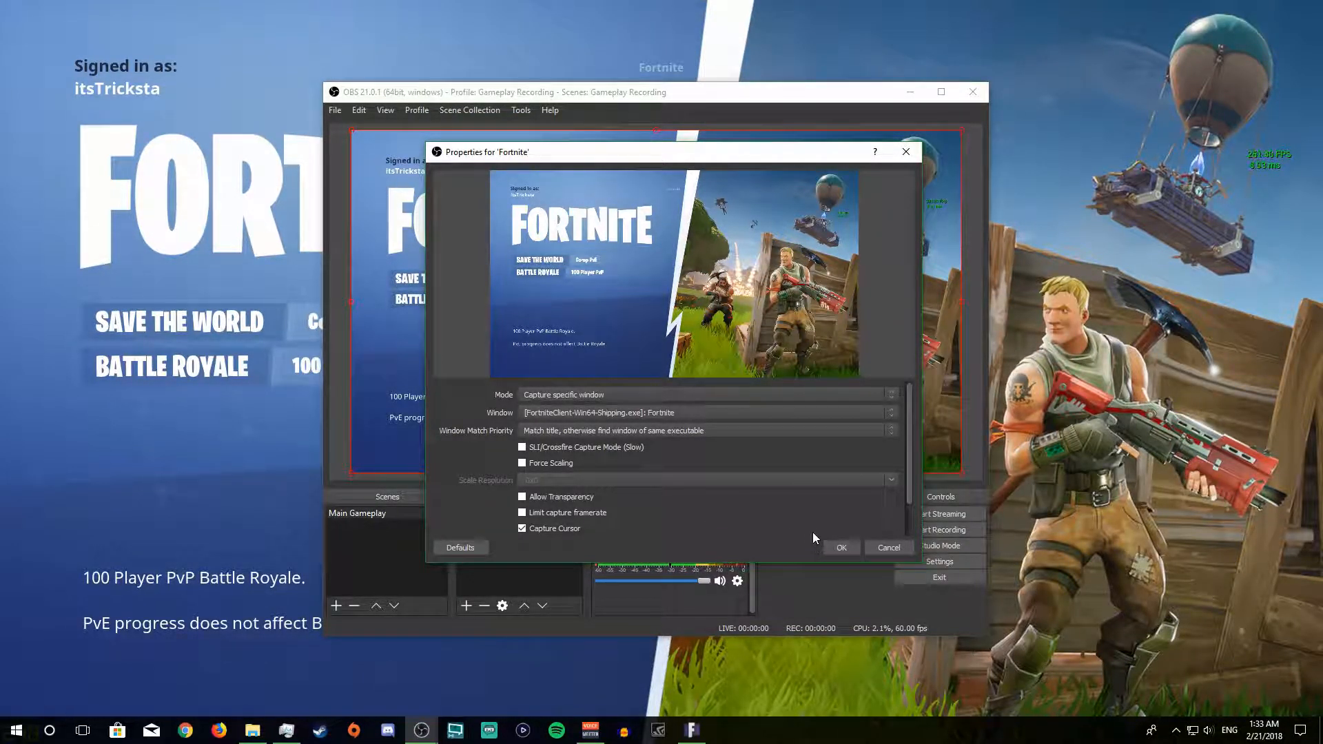
click(841, 546)
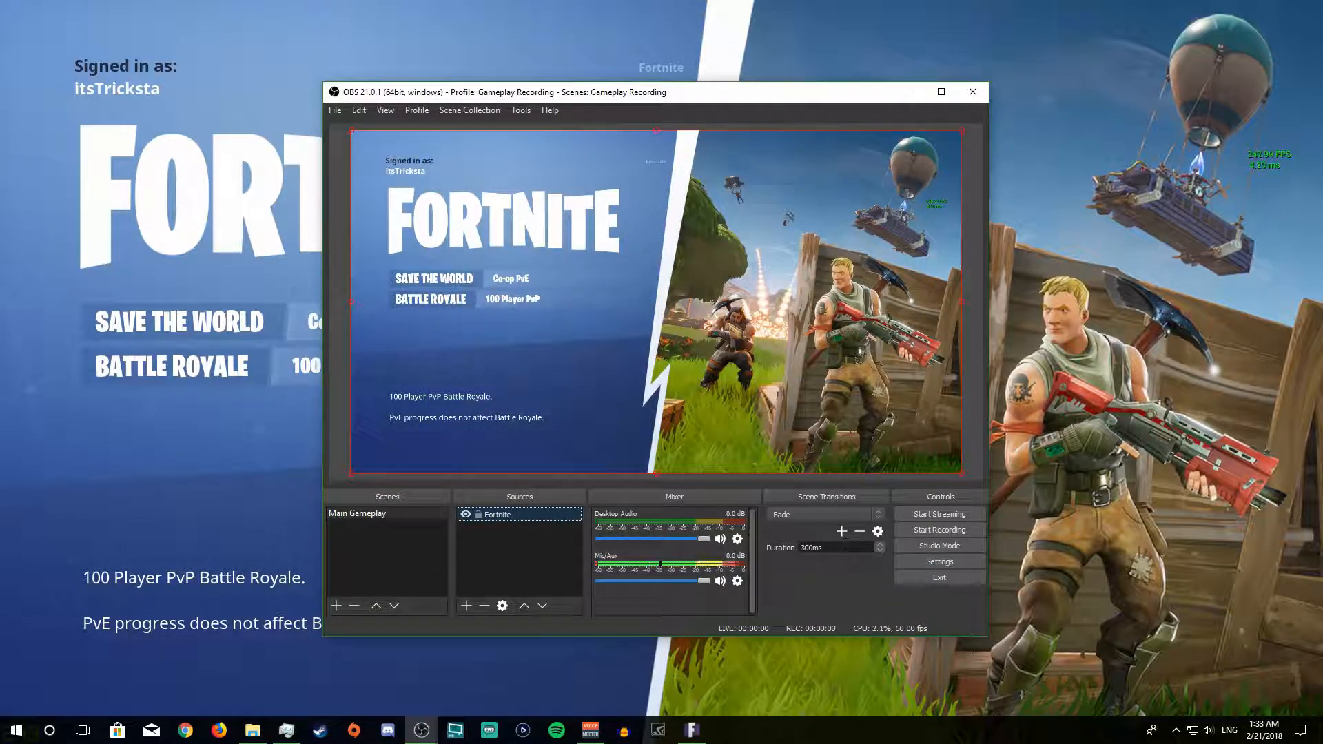